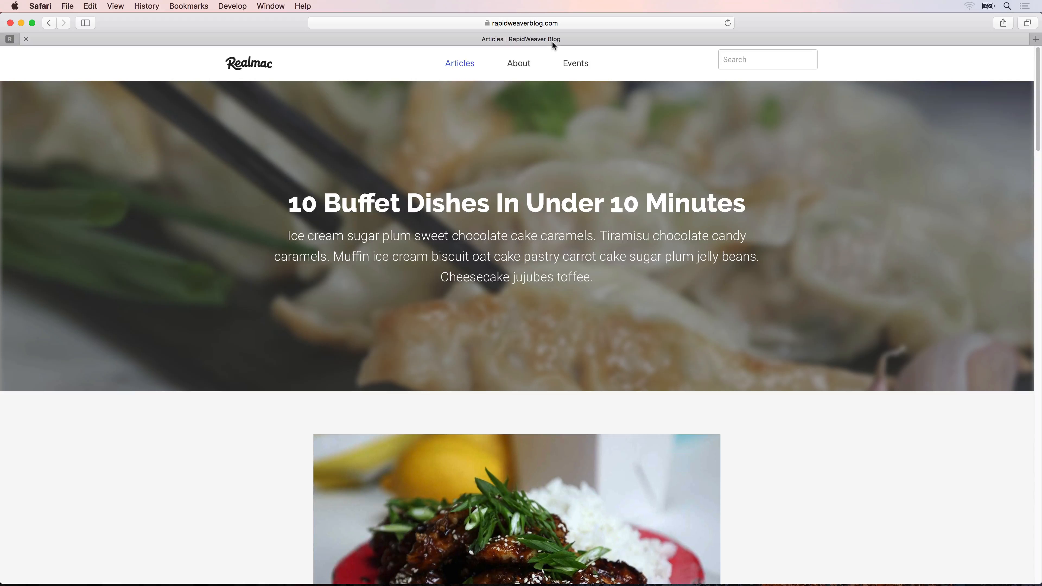
View the blog's About page, return to Articles and open the article "10 Buffet Dishes In Under 10 Minutes".
click(527, 67)
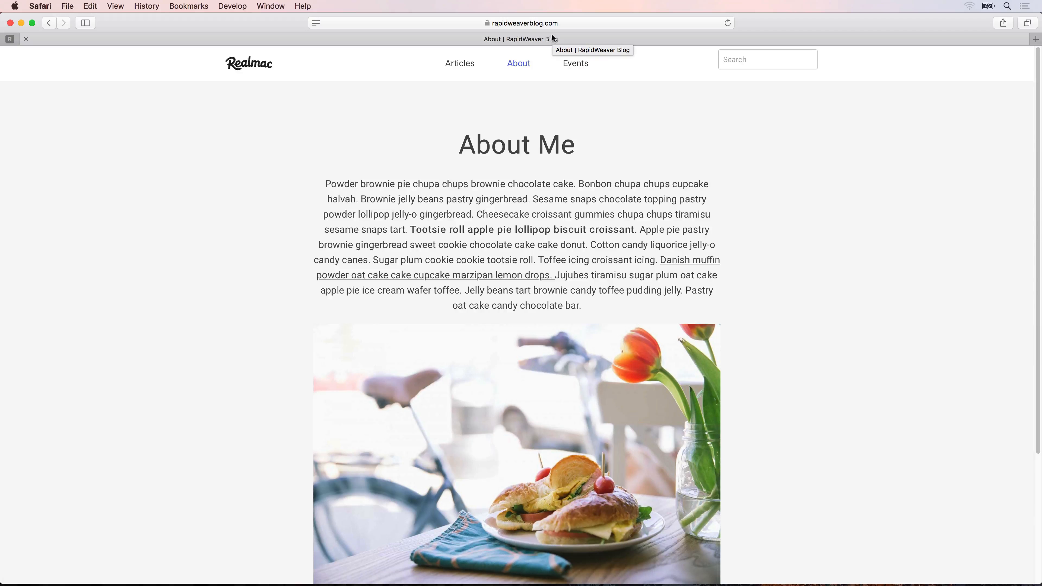
click(462, 62)
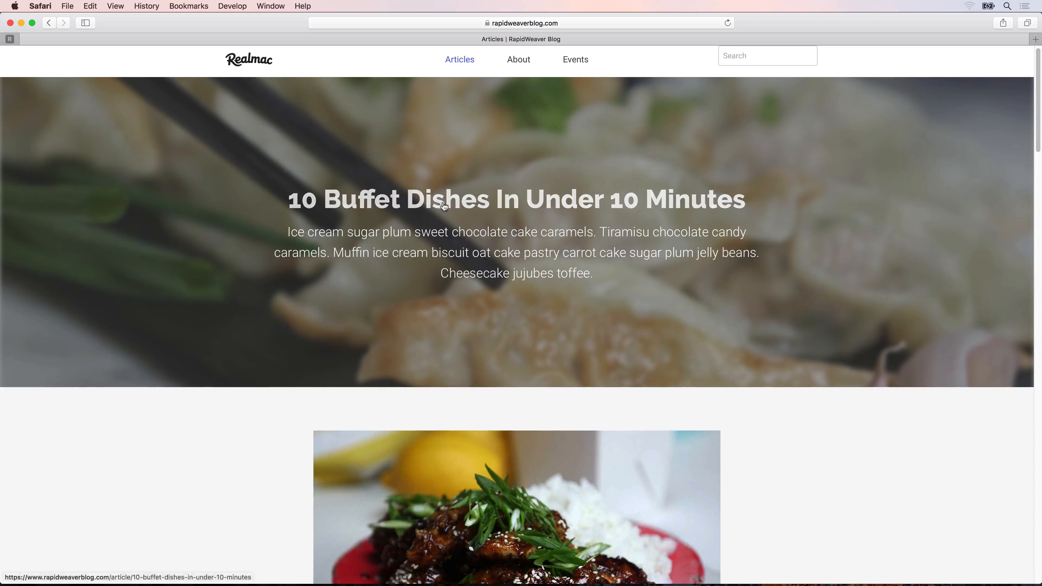
click(442, 201)
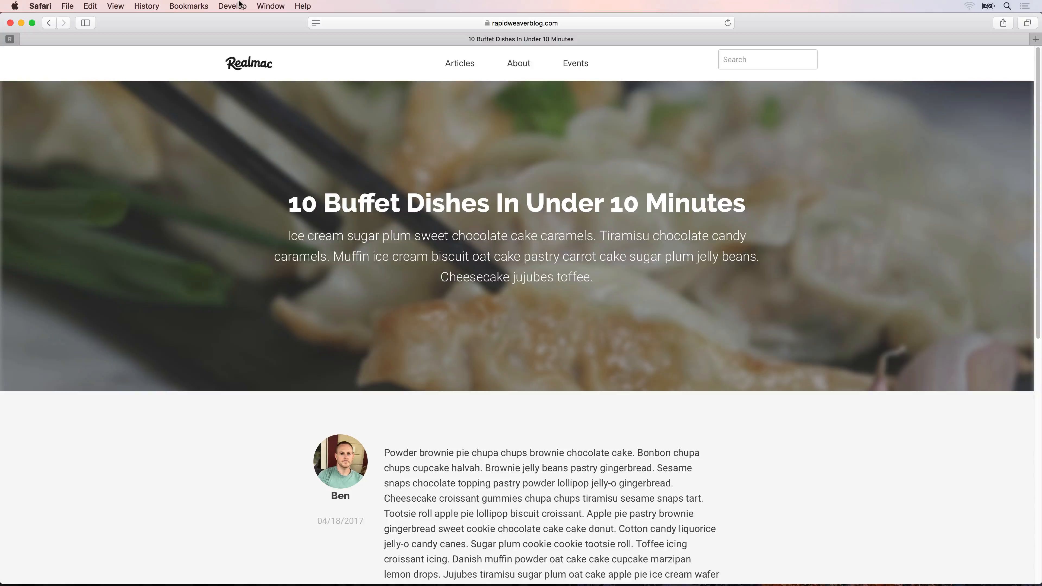
Check the Develop menu option in Safari's advanced preferences, close them and show the article's page source.
key(super+comma)
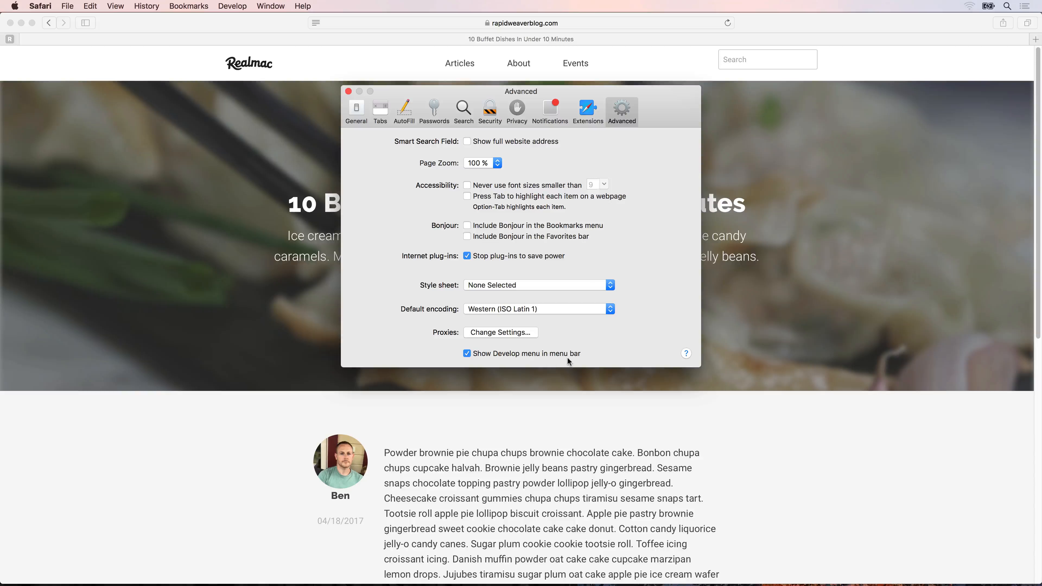
click(349, 91)
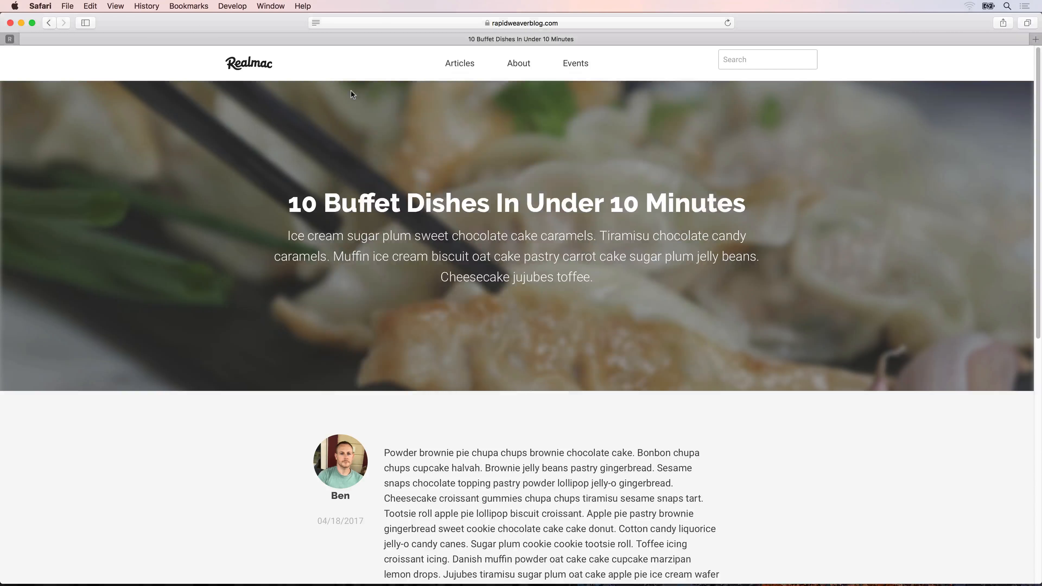
click(244, 8)
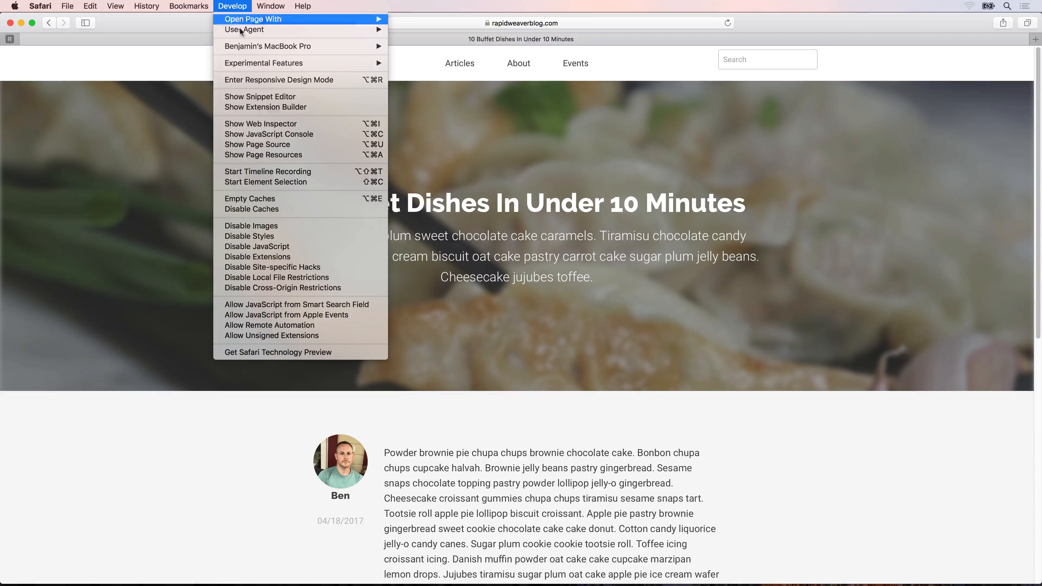
click(262, 146)
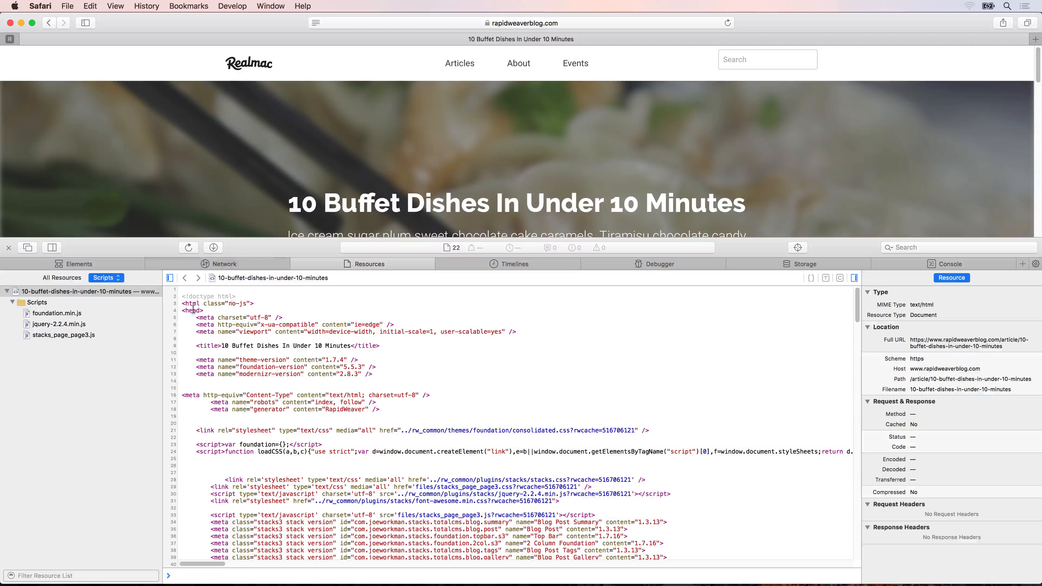
Examine the meta tags in the head section of the article's source for a description tag.
drag(212, 311, 324, 376)
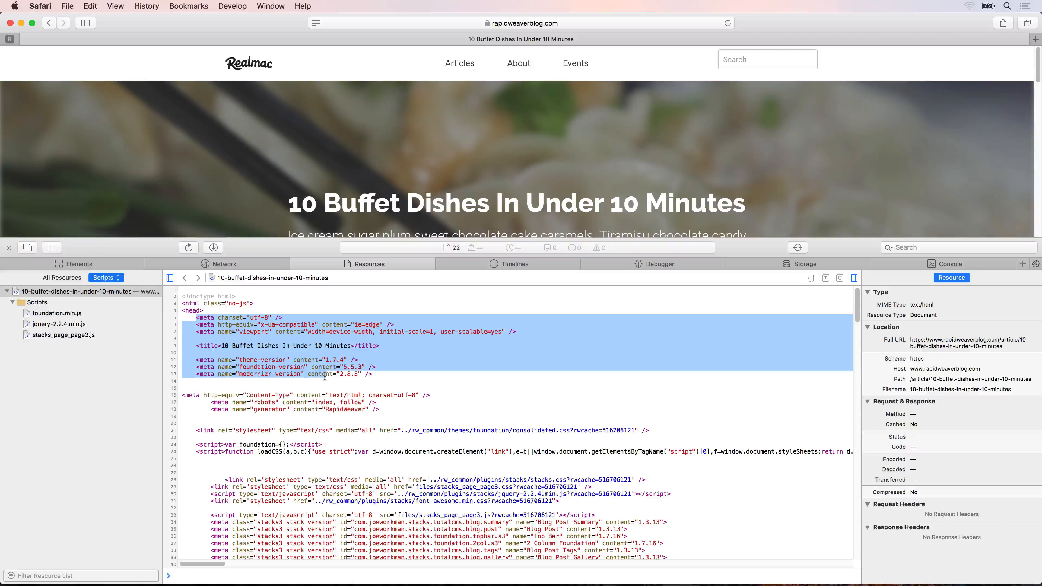
scroll(324, 377, down, 3)
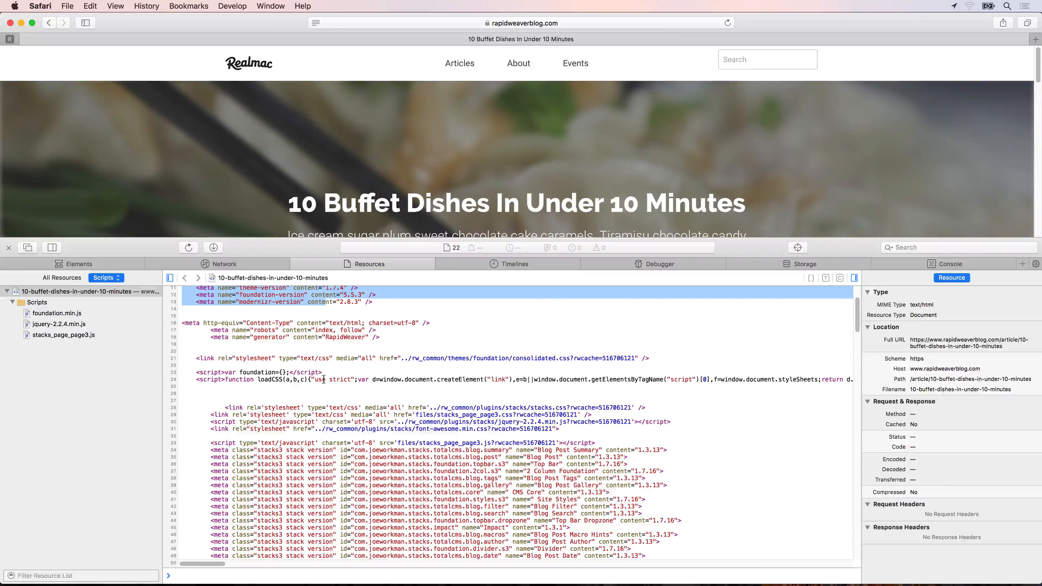
scroll(284, 395, down, 1)
scroll(285, 395, down, 5)
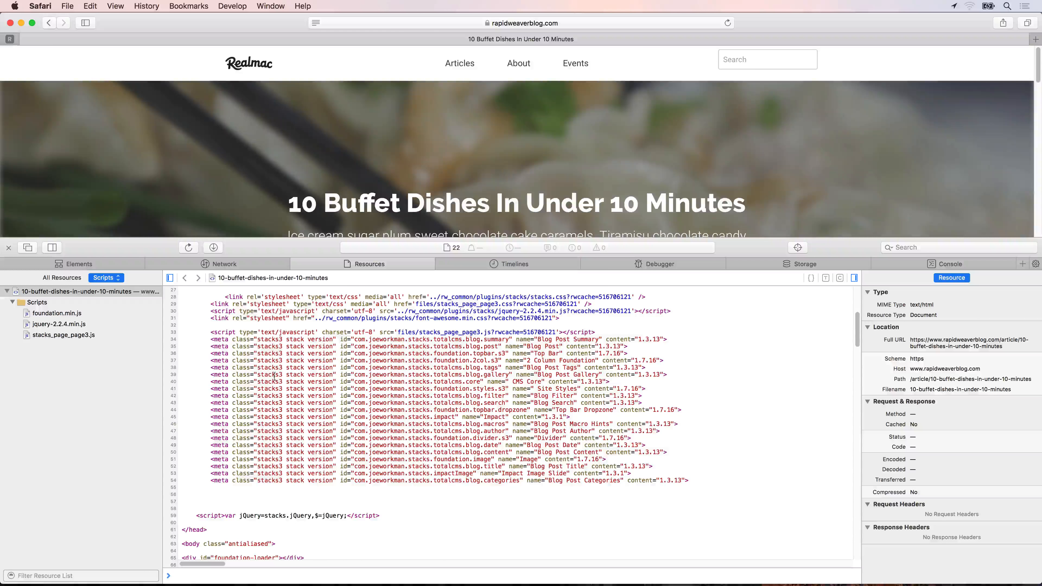
scroll(263, 397, up, 10)
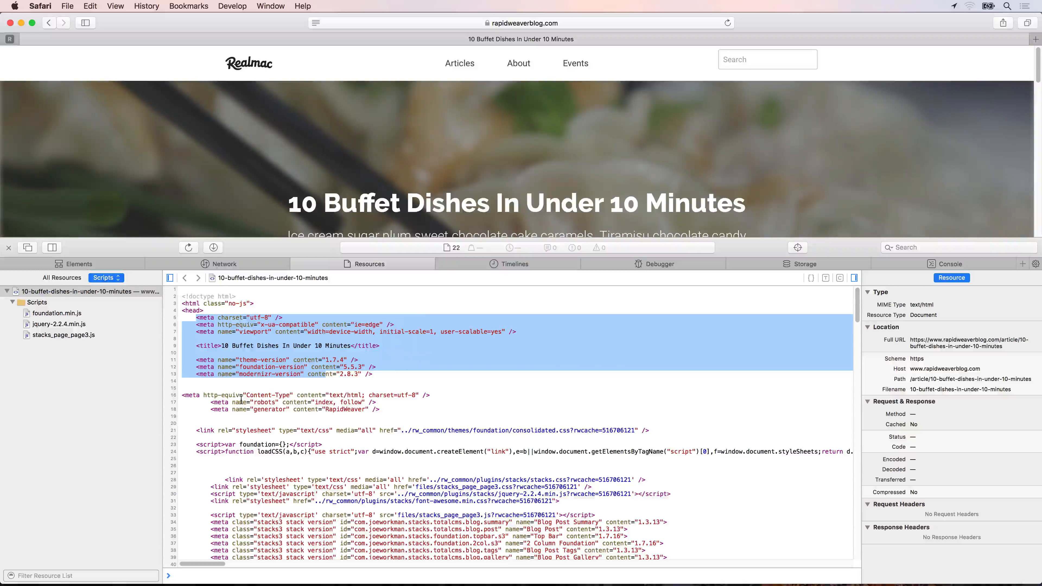
click(242, 385)
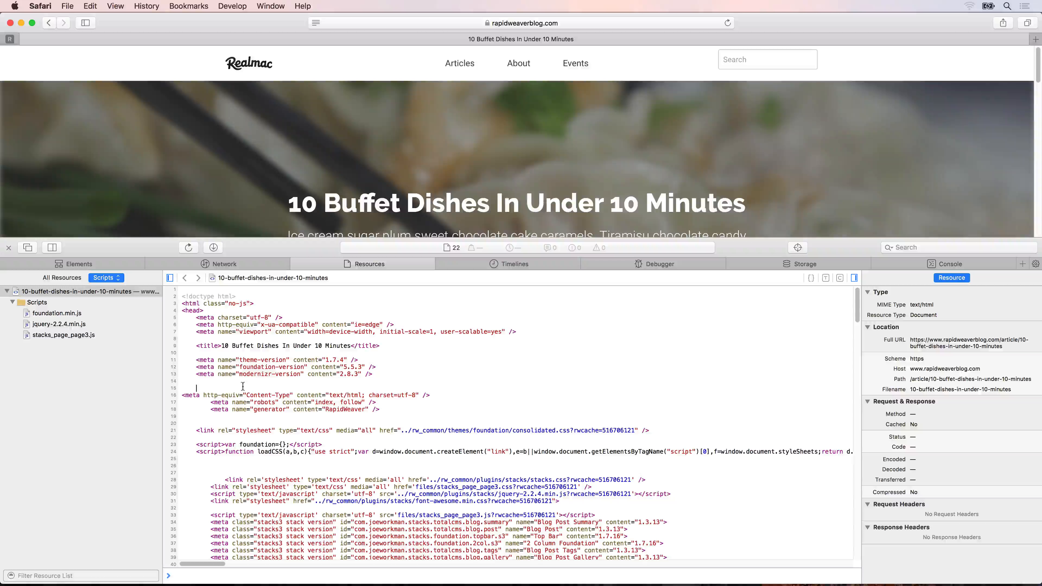
Switch to RapidWeaver 7 and open the meta tag settings of the top-level Article page.
key(super+space)
text(rapid)
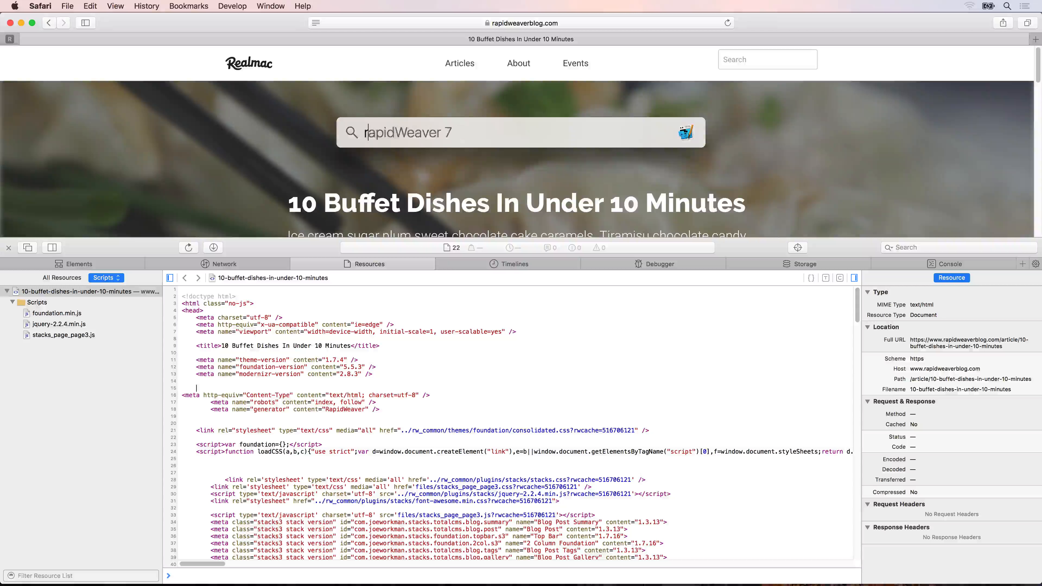
key(Return)
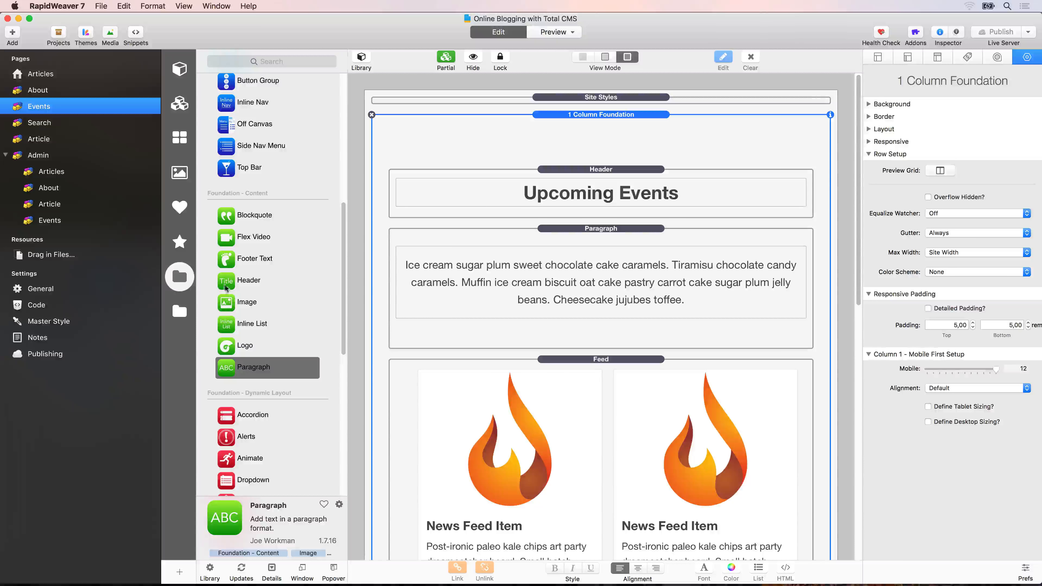
click(45, 139)
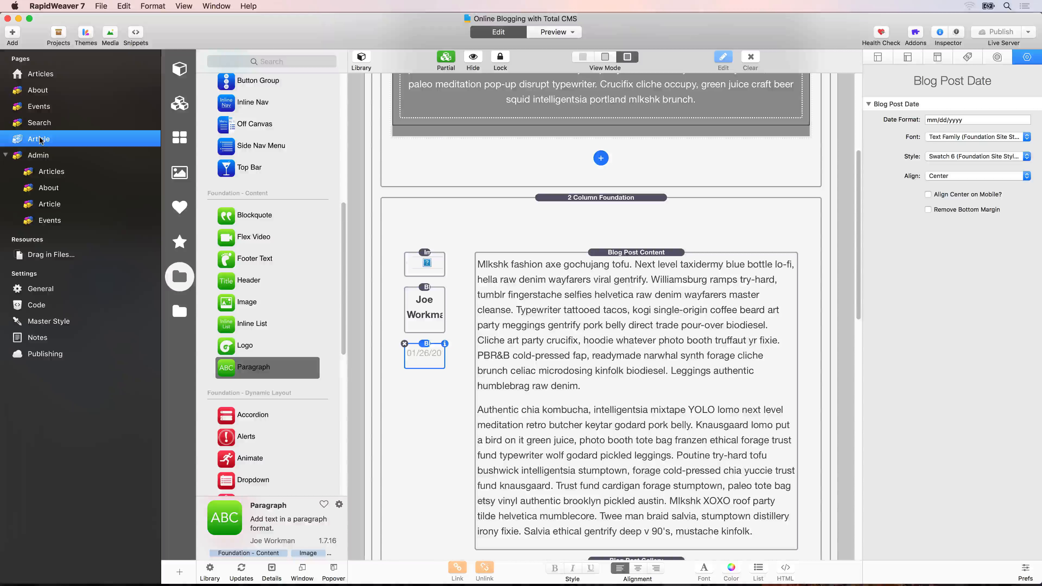
click(966, 57)
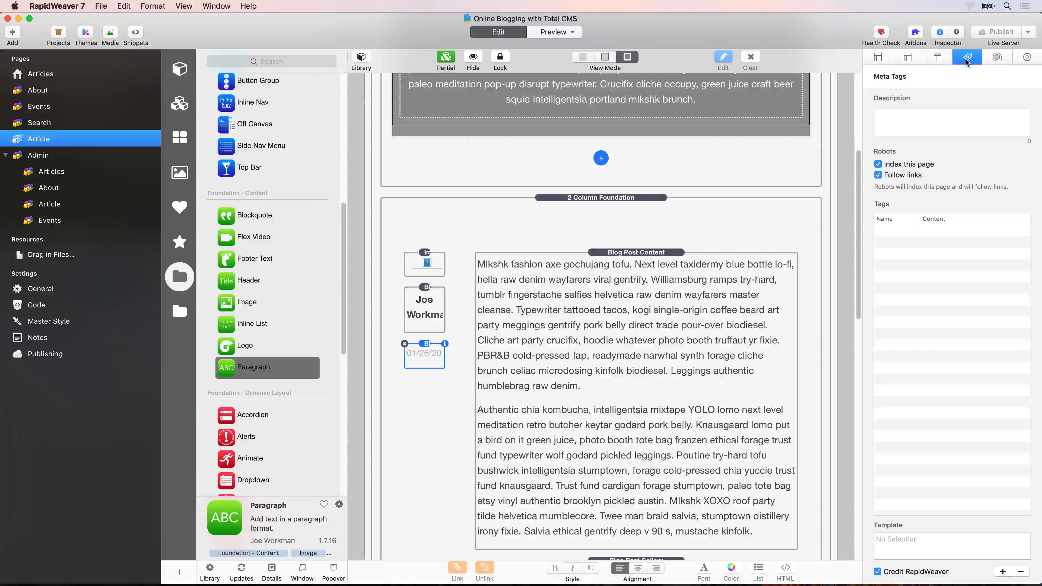
Enter "This is an exmaple description meta tag." as the Article page's meta description and publish the site.
click(920, 123)
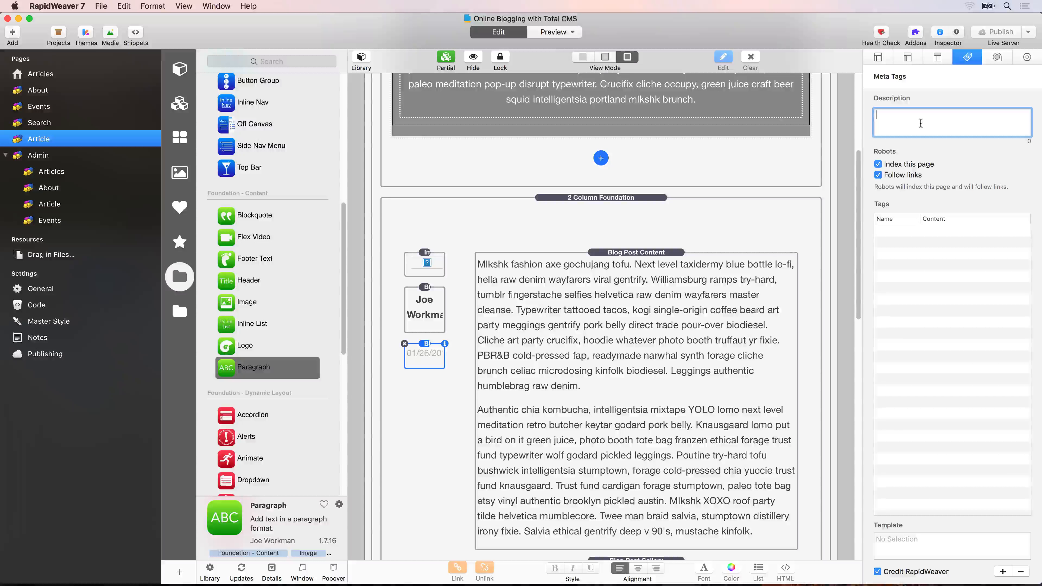
text(This i)
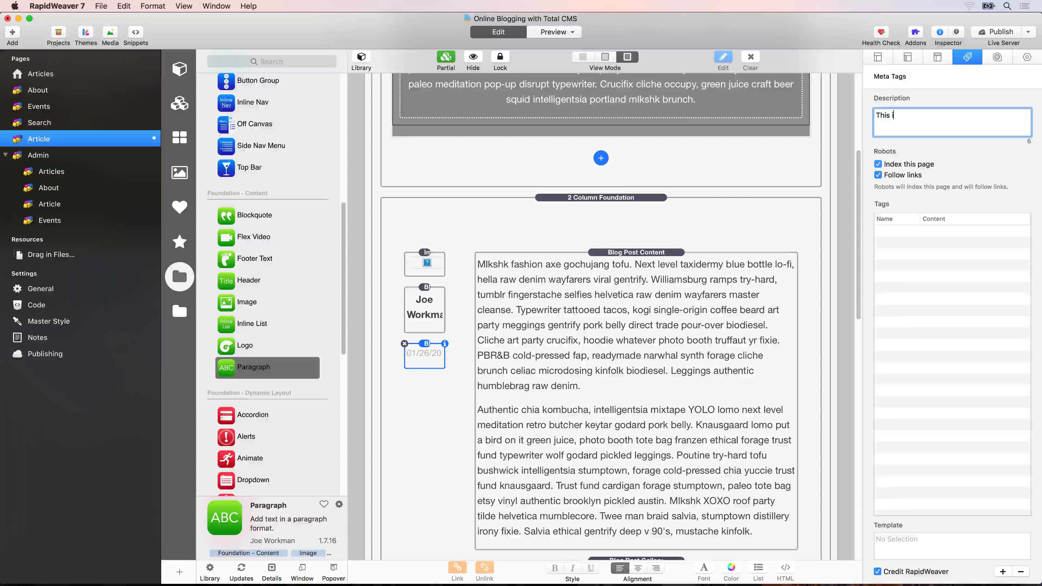
text(s an exmaple )
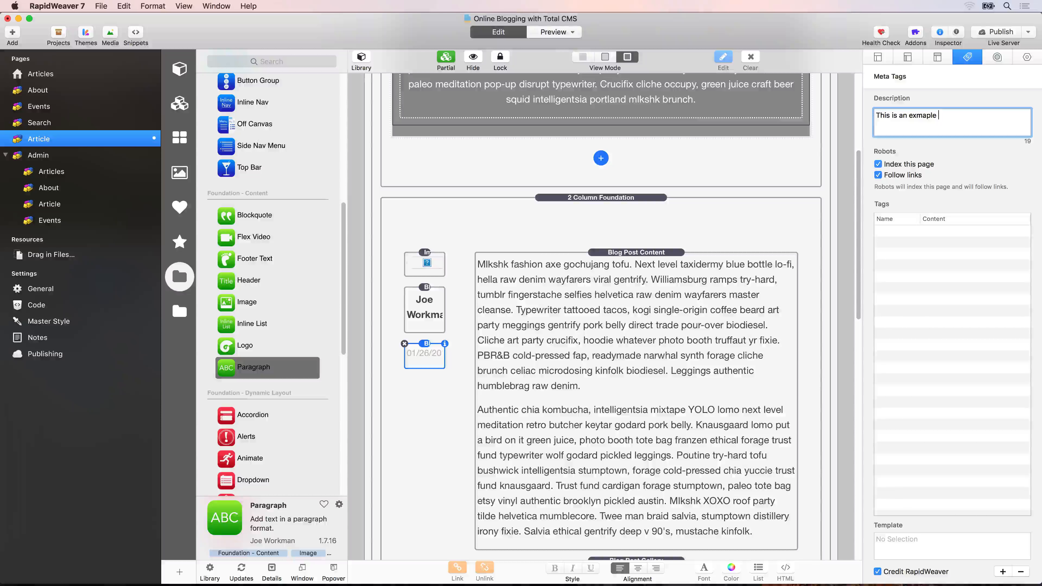
text(description meta ta)
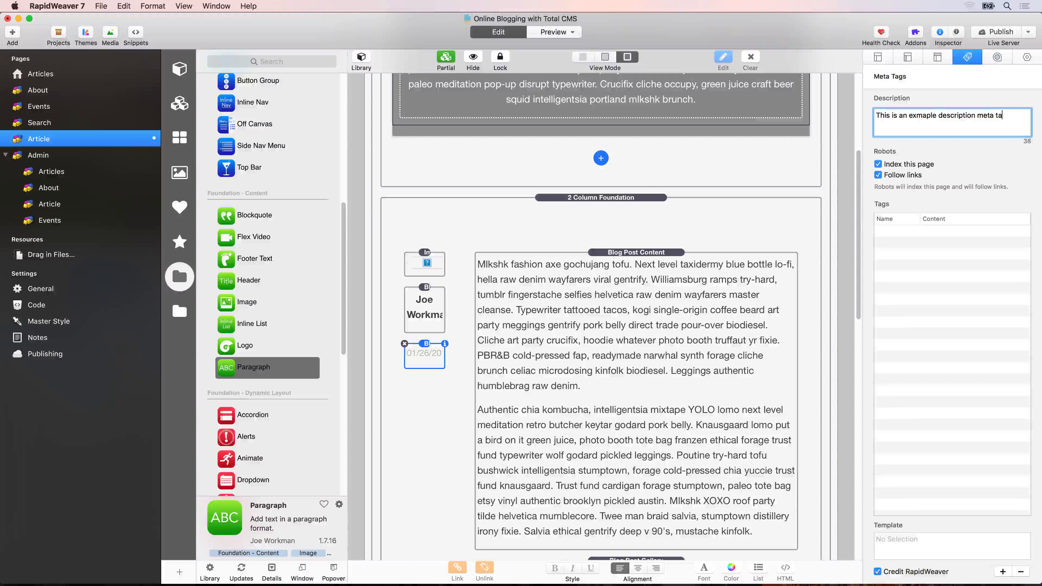
text(g.)
key(super+a)
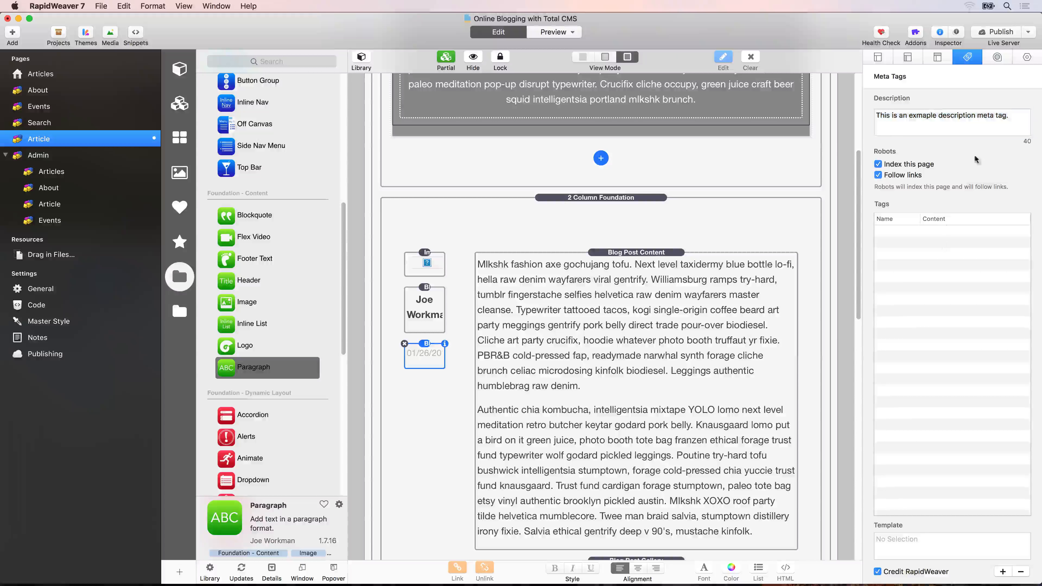
click(1007, 32)
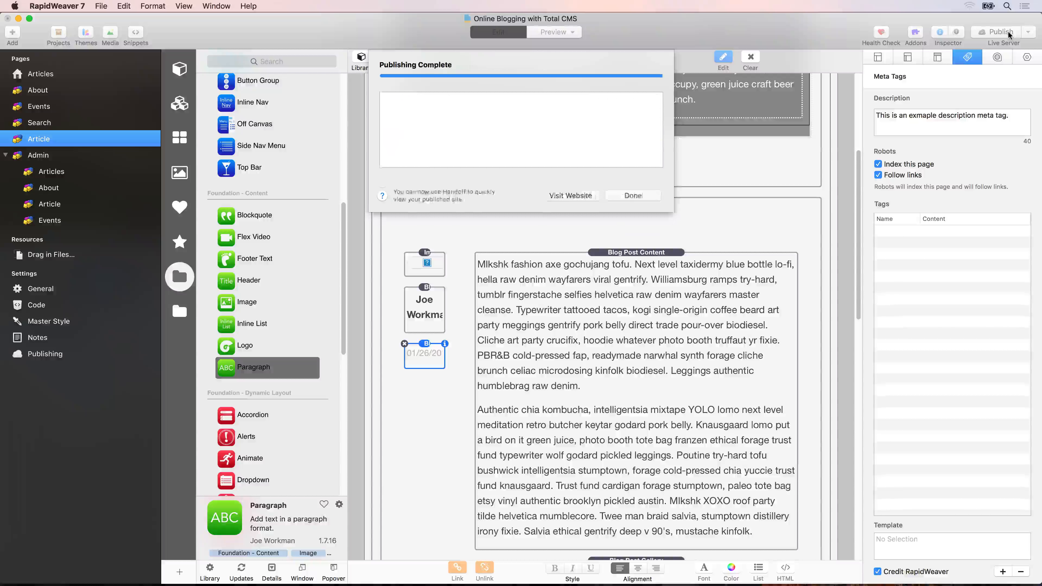
Switch to Safari, reload the article and check the description meta tag in its source.
key(super+Tab)
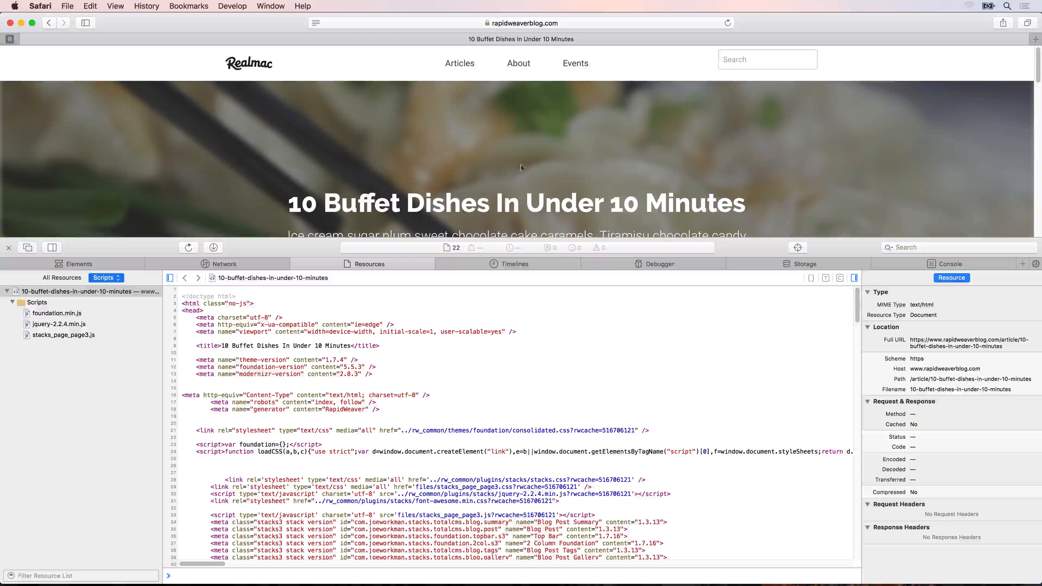
key(super+r)
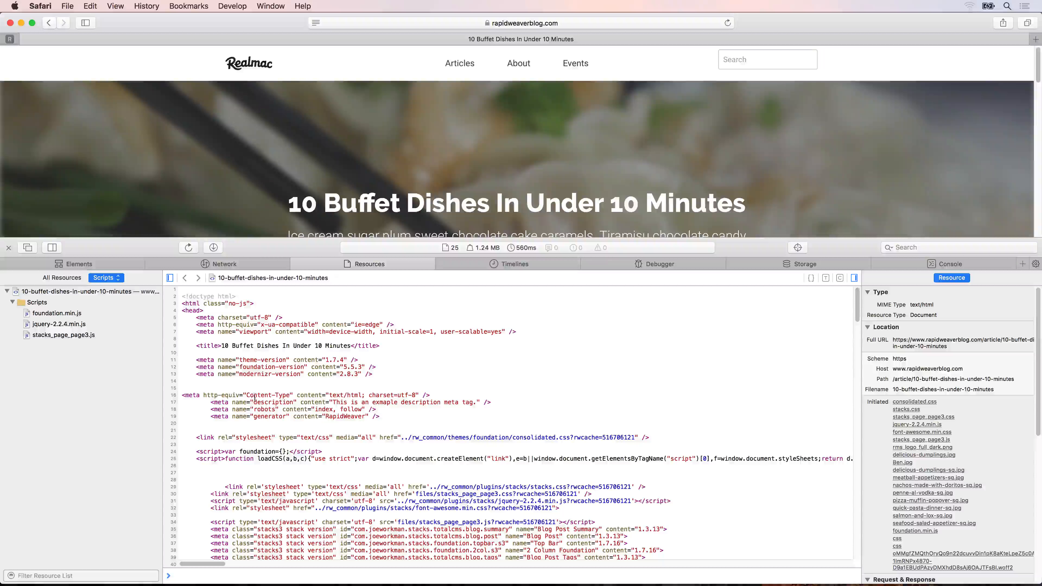
drag(253, 402, 476, 405)
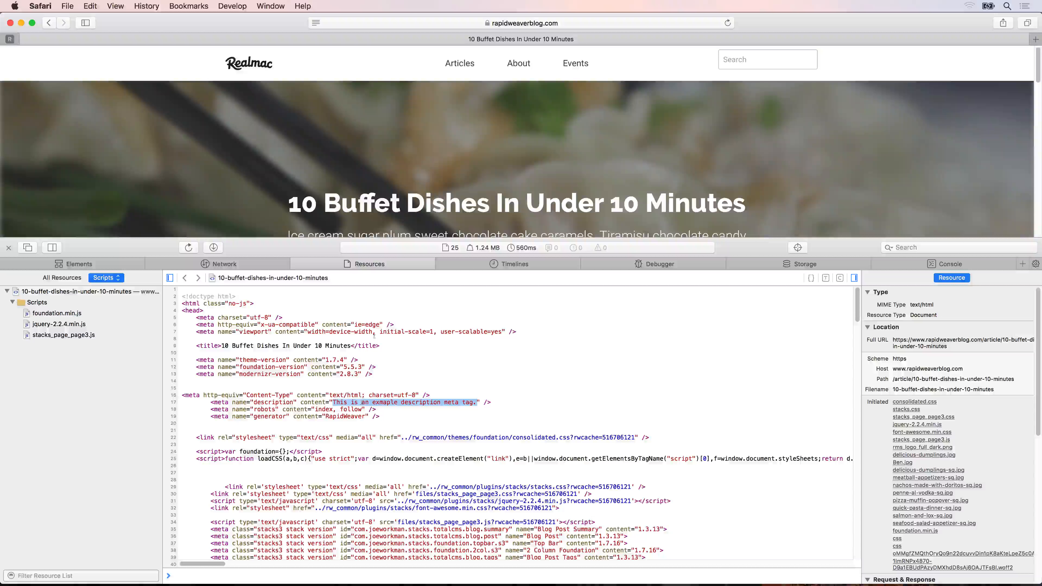
Open the article "Quick and Easy Midweek Dinners" and compare its description meta tag with the summary text under its title.
click(455, 65)
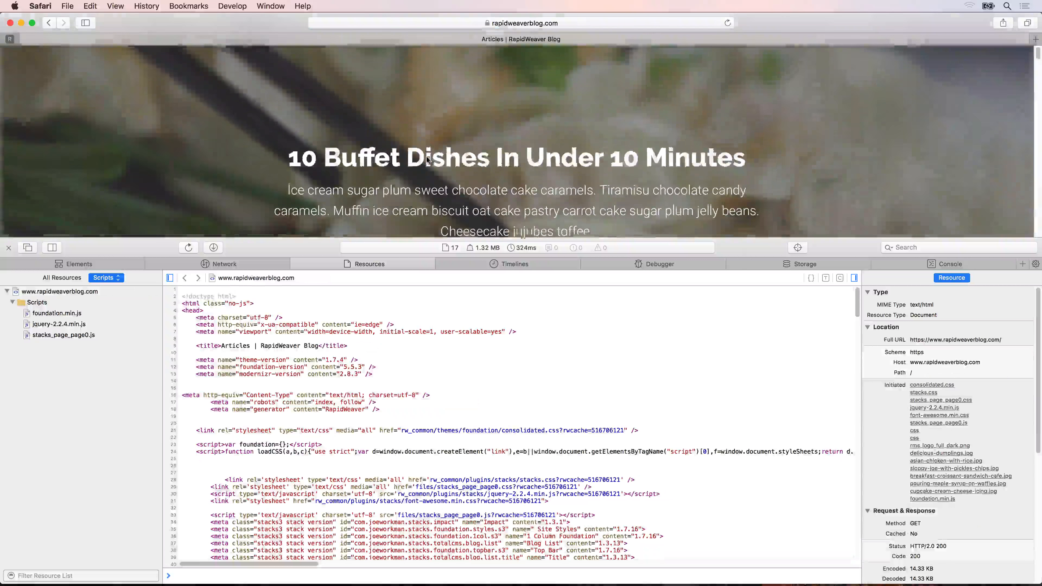
scroll(426, 156, down, 10)
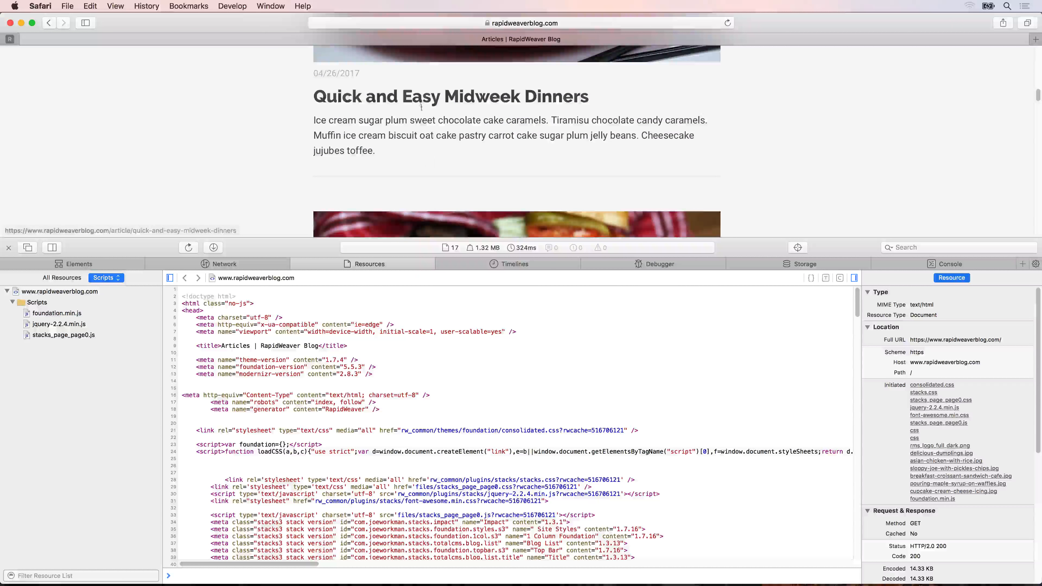
click(426, 160)
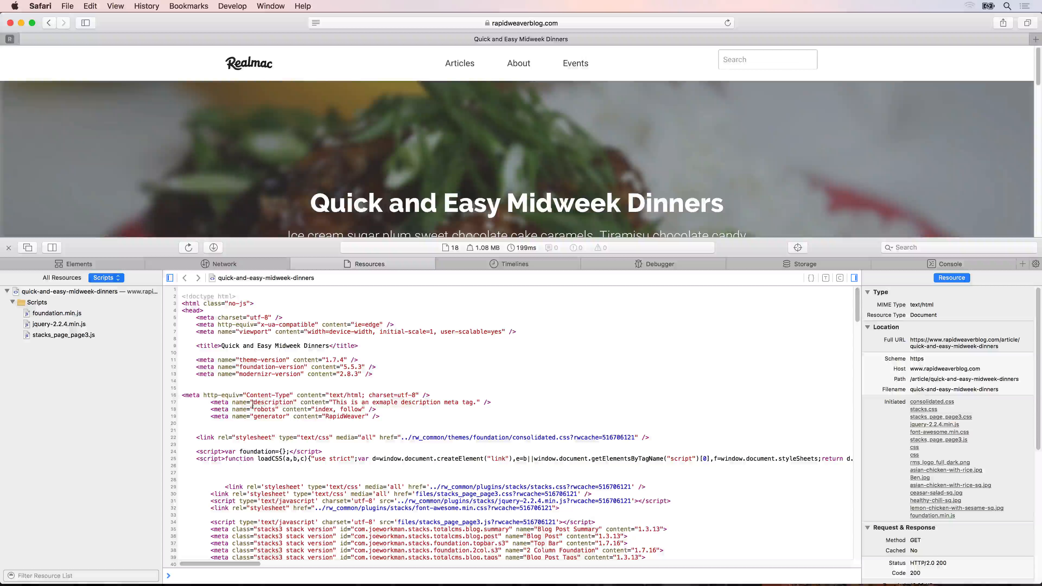
drag(334, 402, 478, 404)
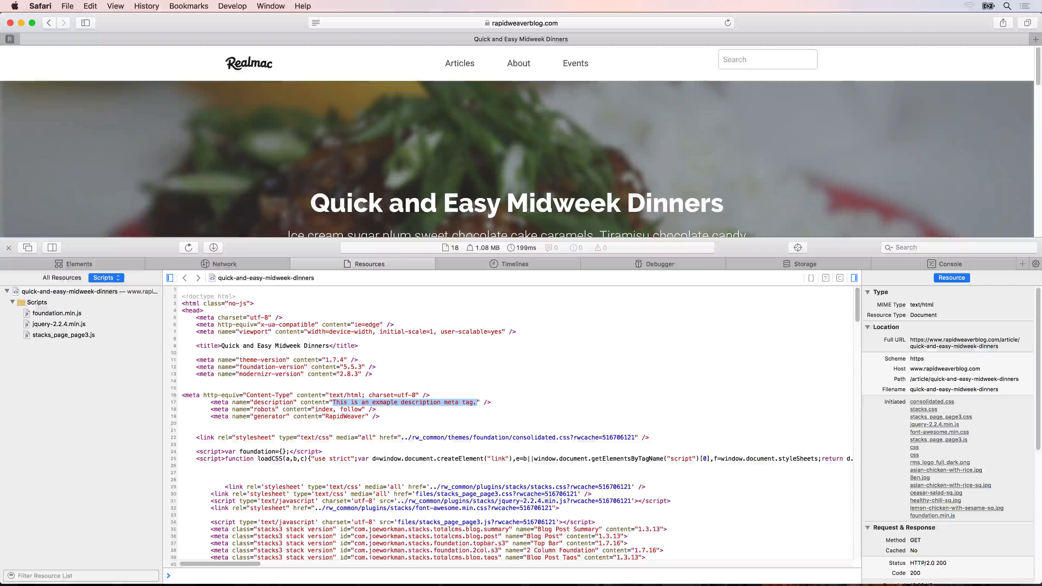
drag(451, 238, 450, 319)
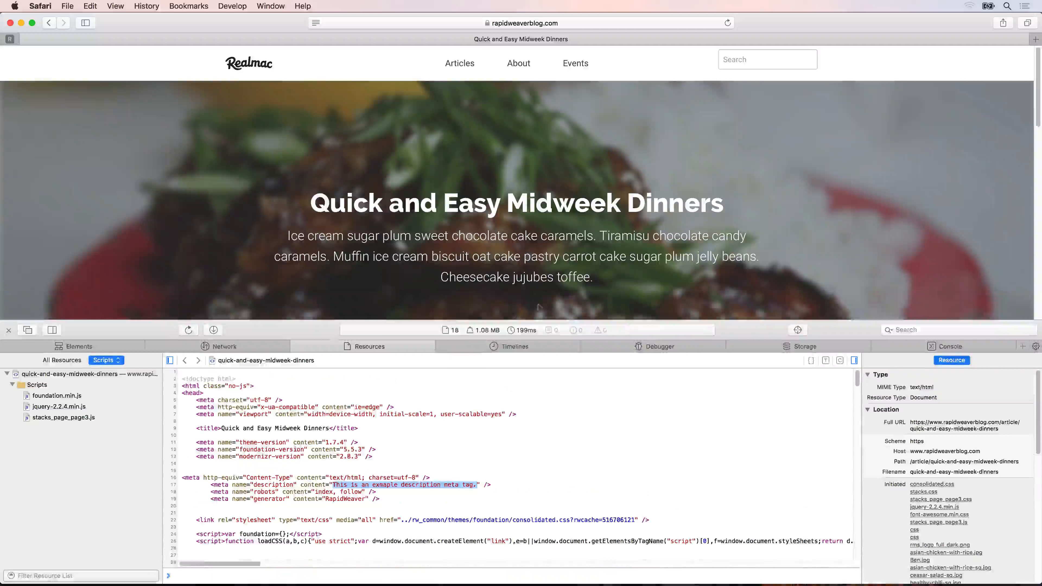
drag(595, 278, 396, 247)
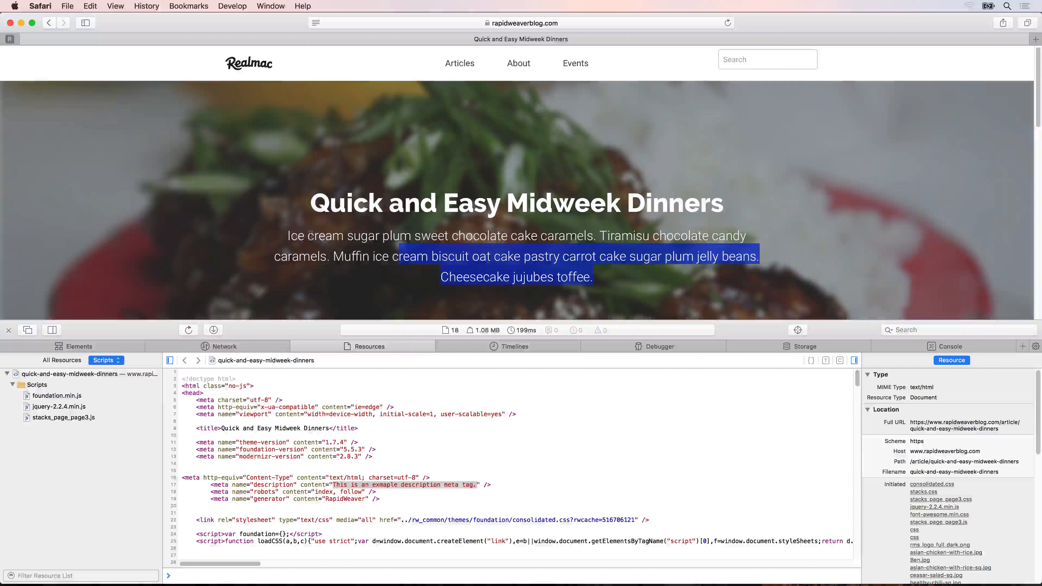
Close the web inspector and switch back to RapidWeaver 7.
click(8, 330)
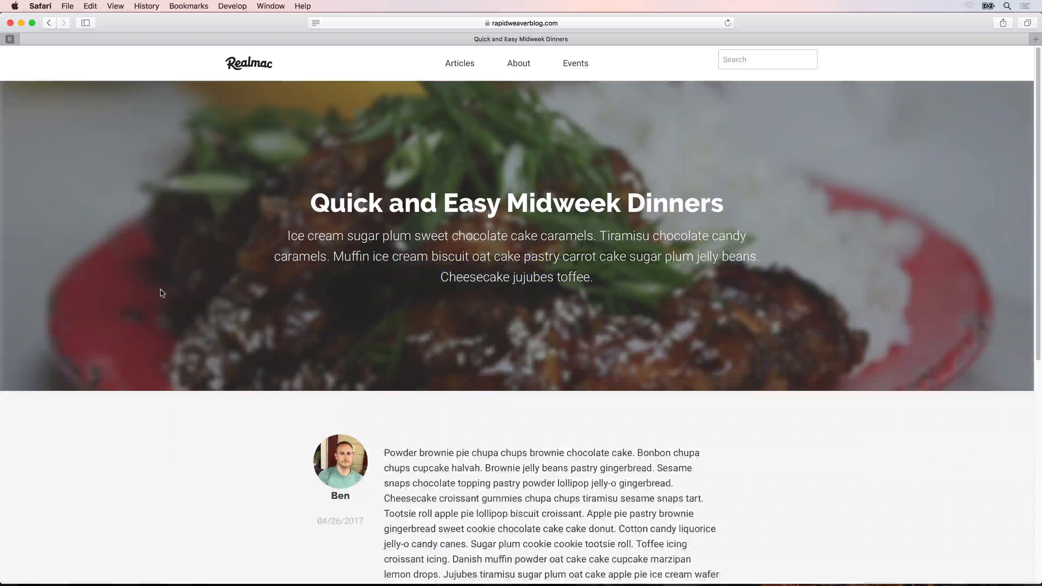
click(161, 289)
key(super+space)
text(ra)
key(Return)
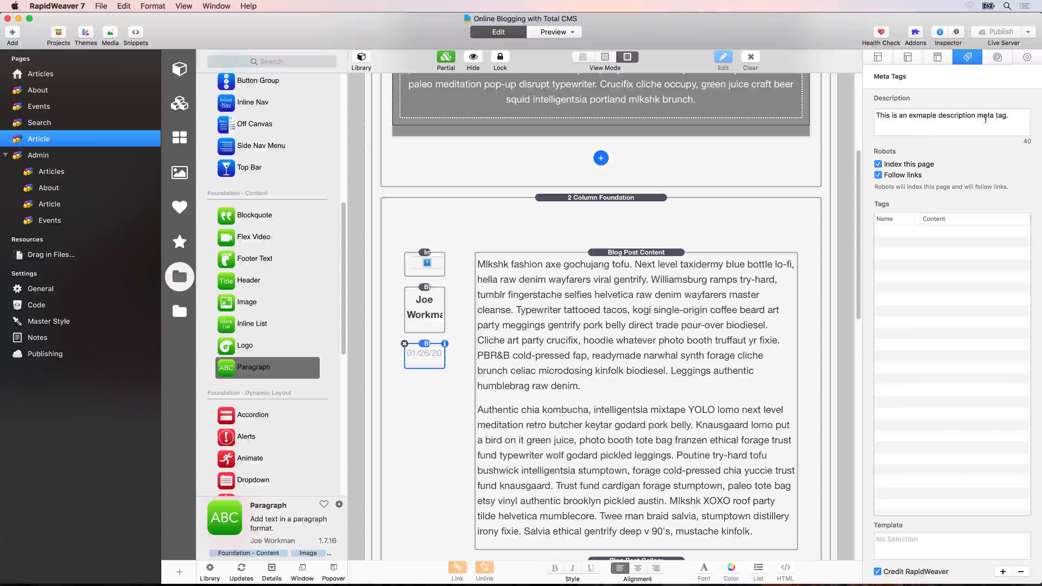
Clear the meta description of the Article page.
drag(1012, 116, 839, 110)
key(BackSpace)
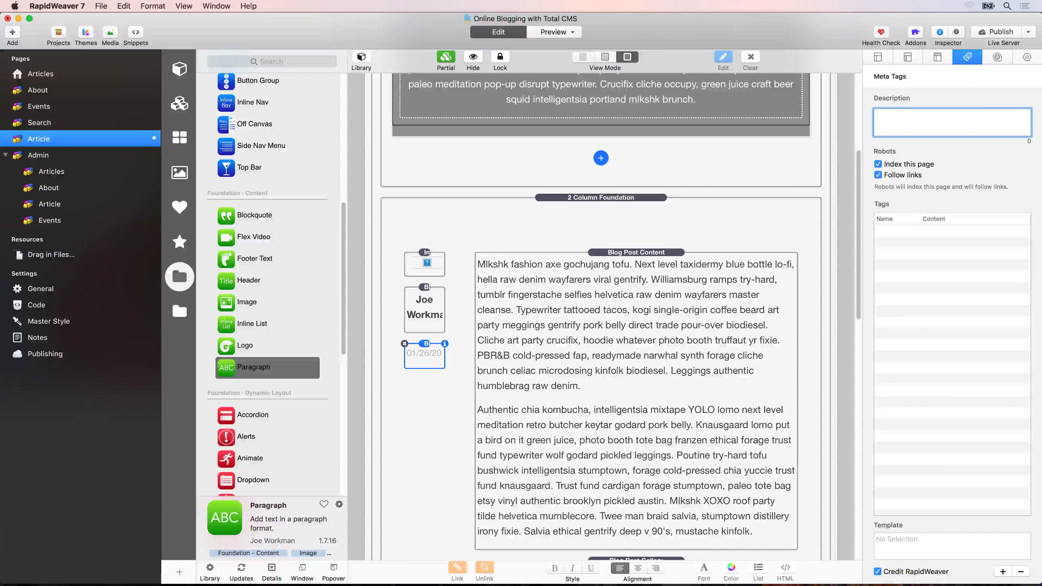
scroll(631, 154, up, 5)
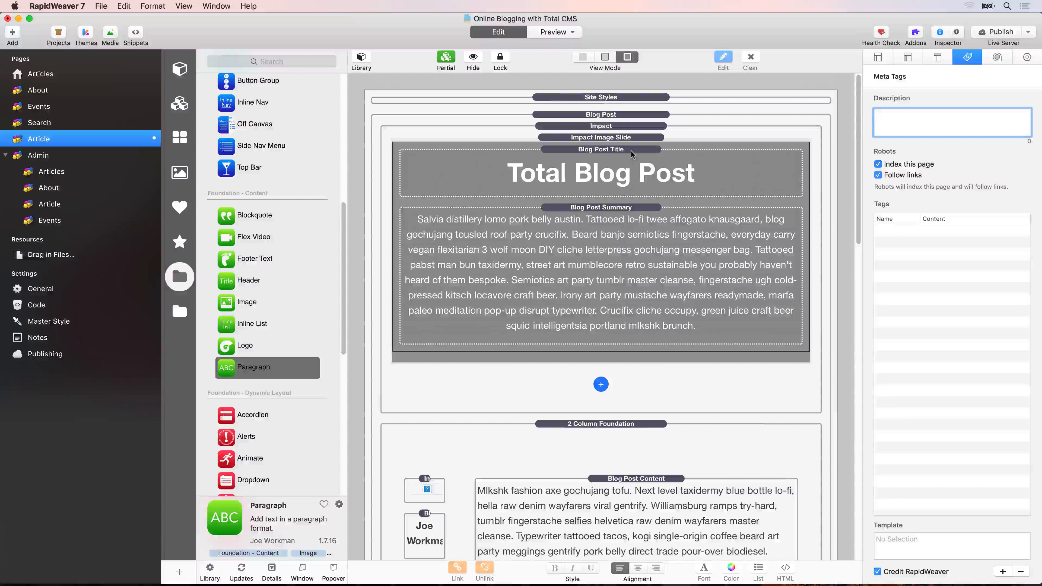
Enable the description, Facebook, Twitter and Google meta tags of the Blog Post stack and enter the Twitter account handle.
click(597, 117)
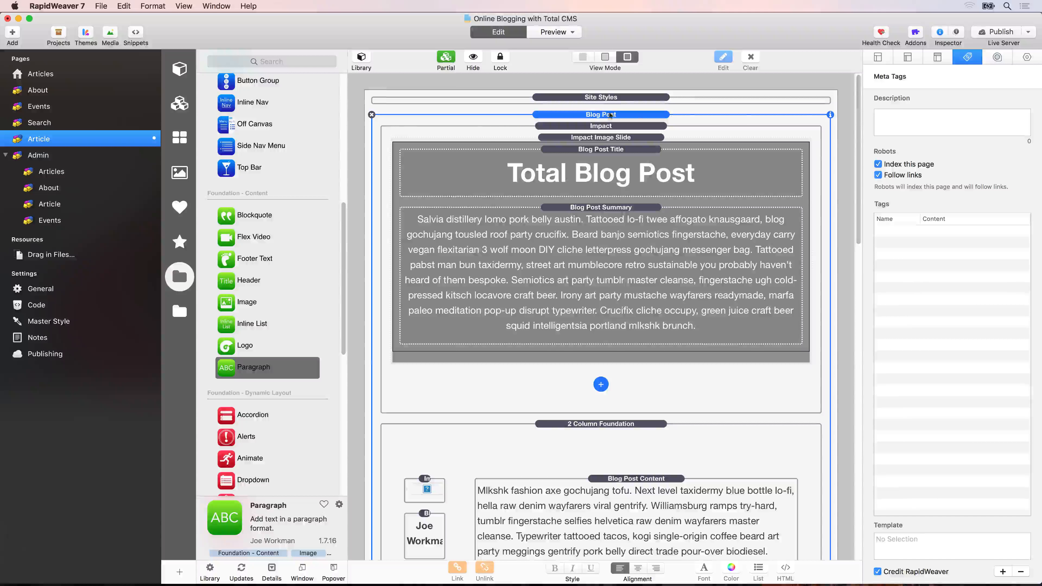
click(1023, 61)
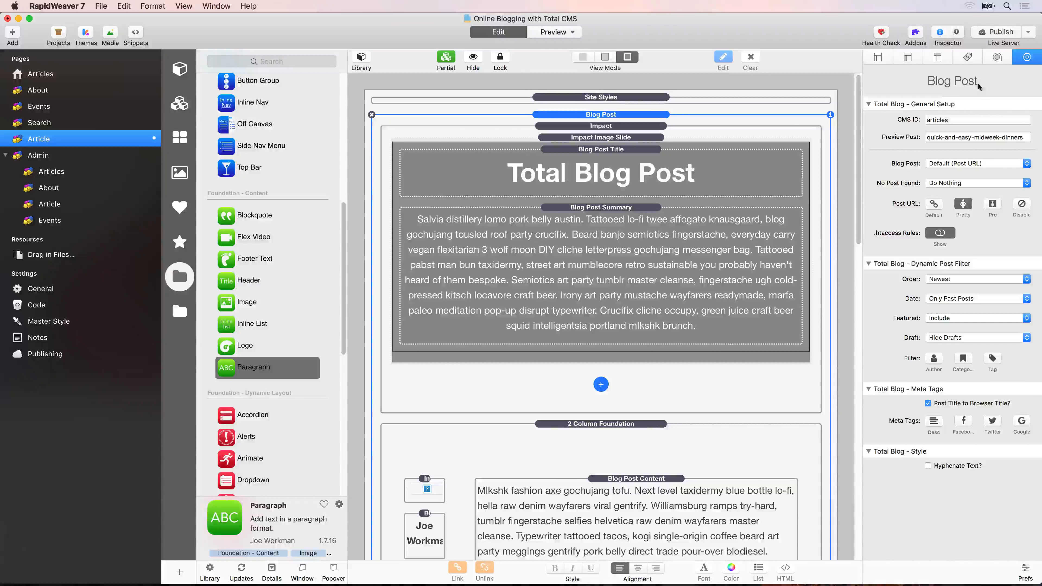
click(869, 104)
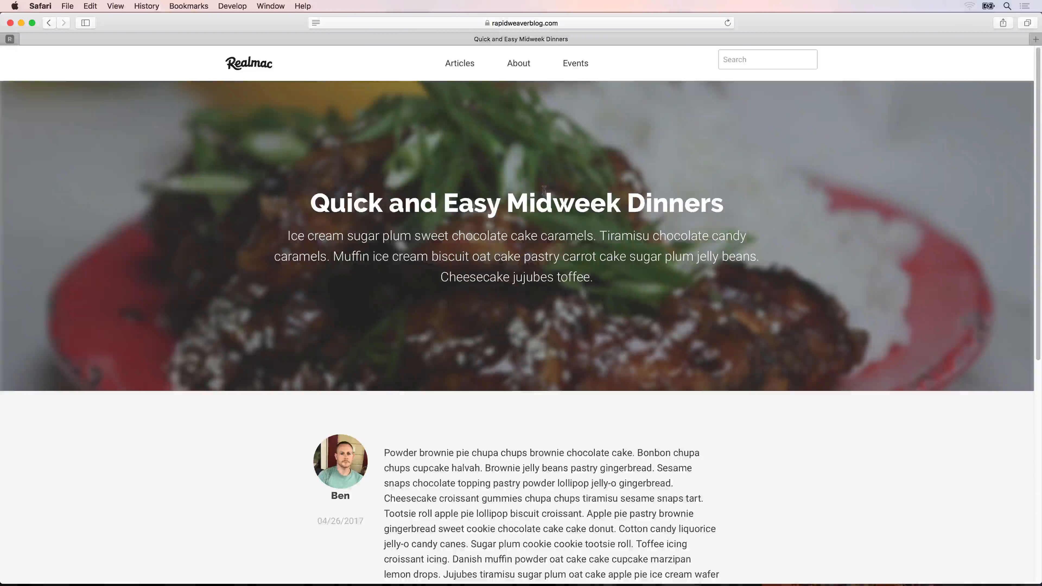
key(super+Tab)
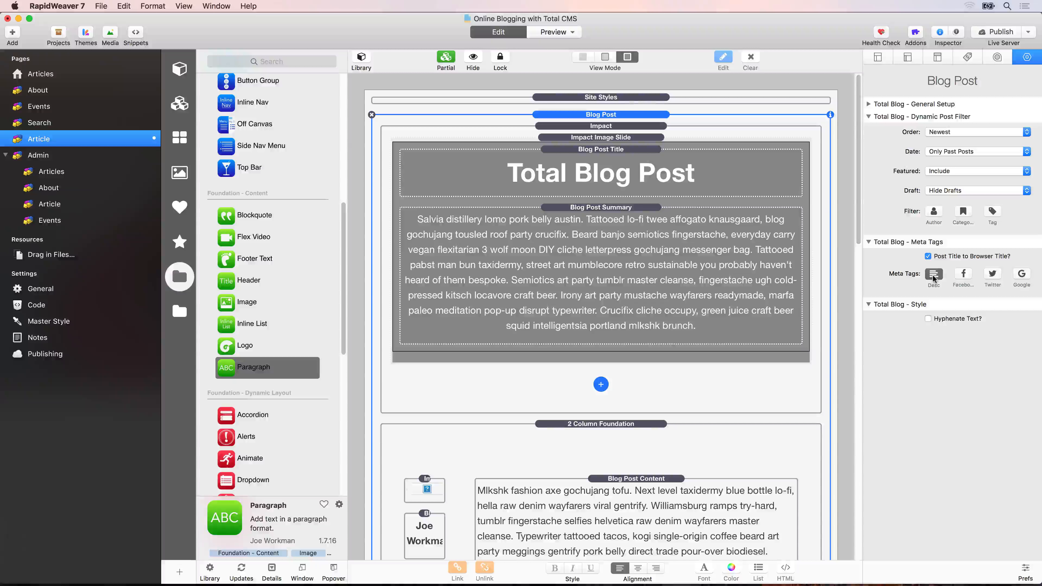
click(992, 275)
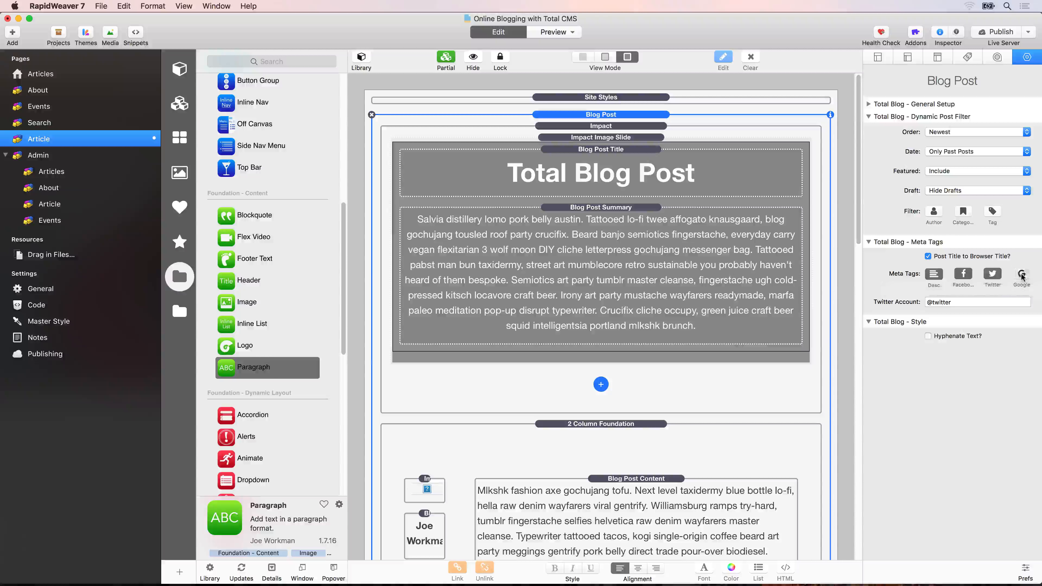
click(1022, 275)
double_click(940, 301)
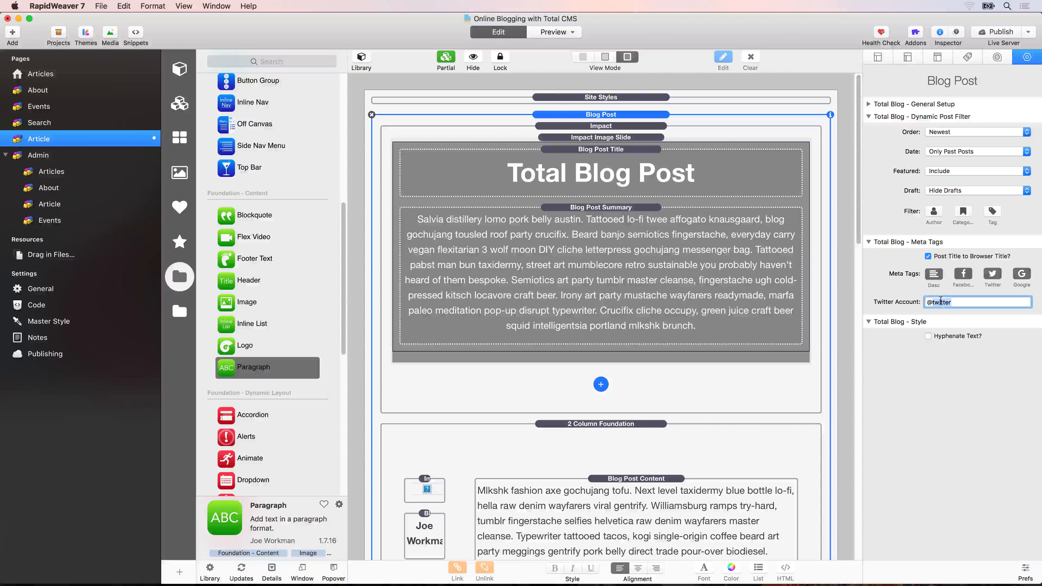
text(bencounsell)
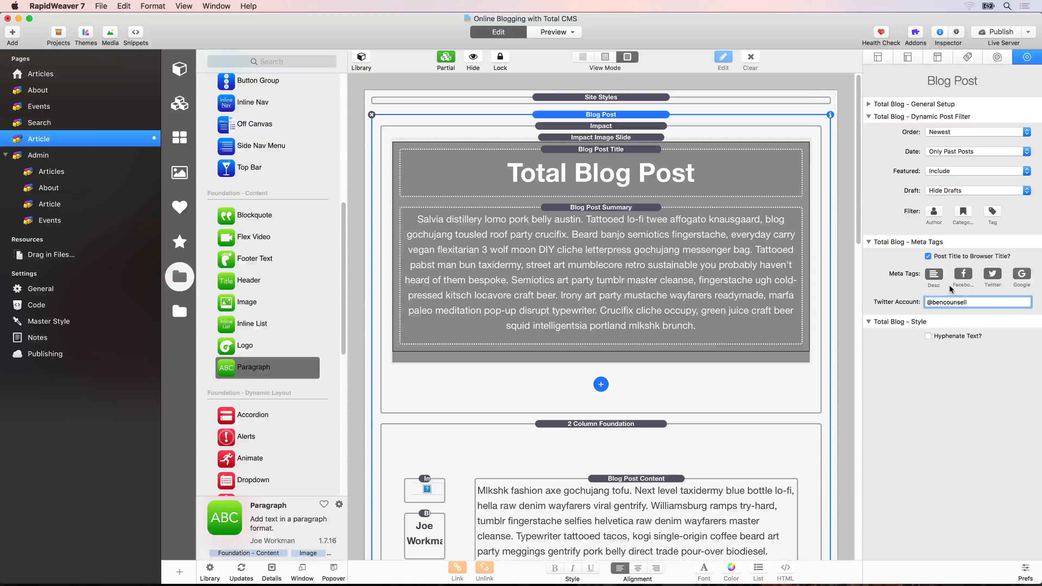
Publish the website changes and switch to Safari.
click(999, 32)
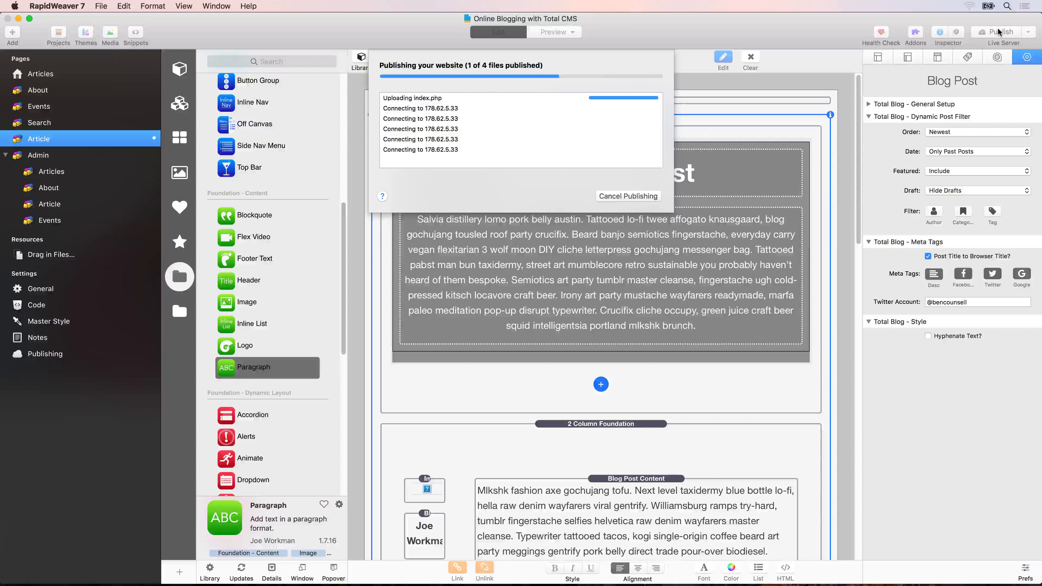
key(Return)
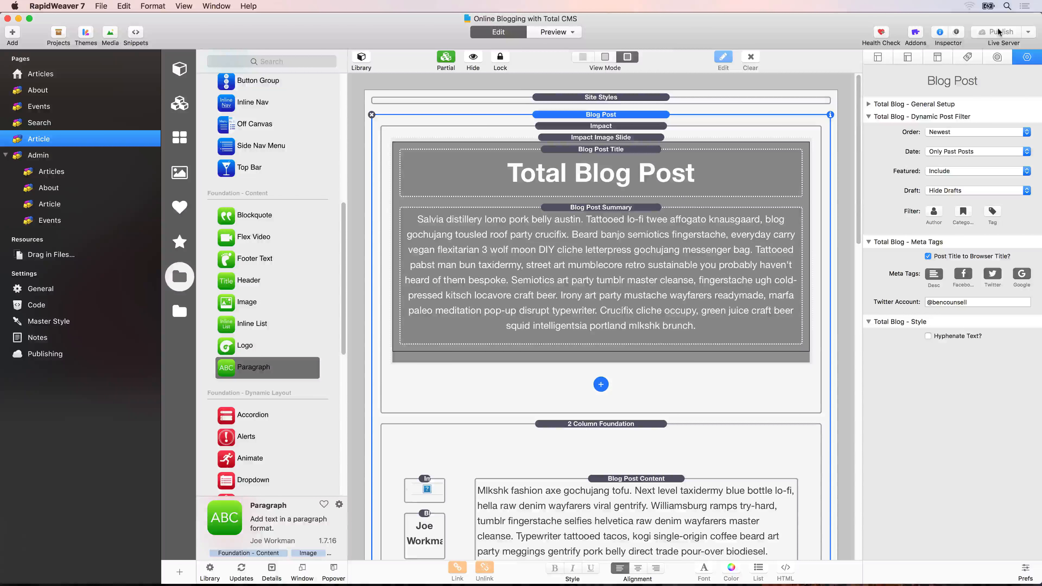
key(super+Tab)
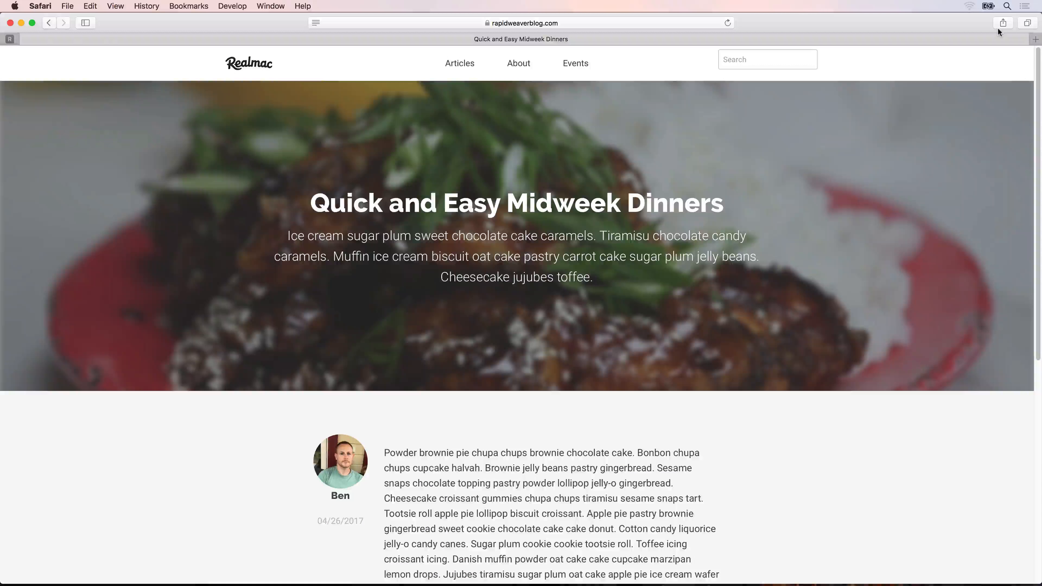
Inspect the article's source, reload the page and expand its head section to find the blog post meta tags.
right_click(527, 120)
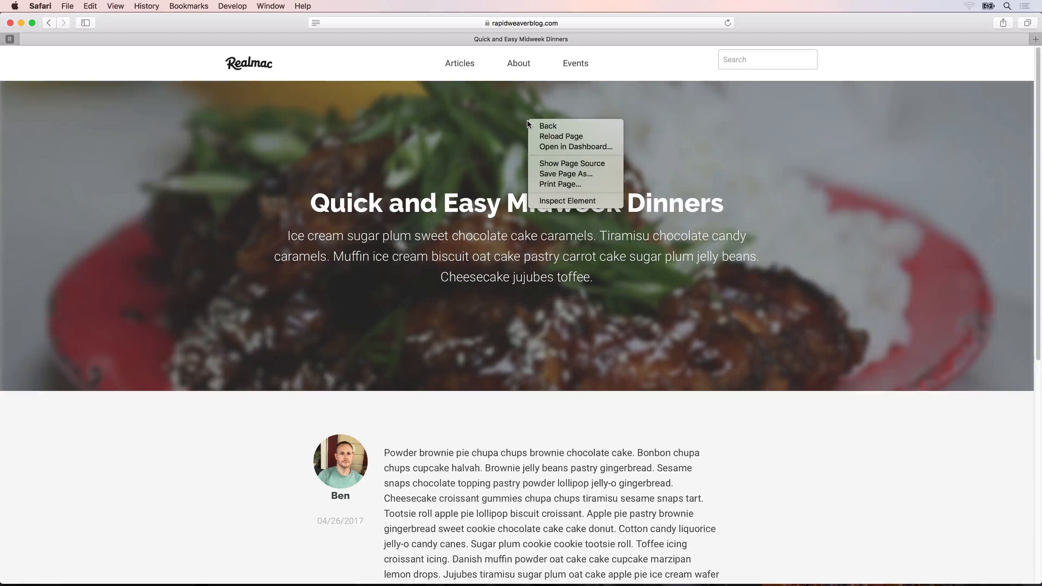
click(567, 202)
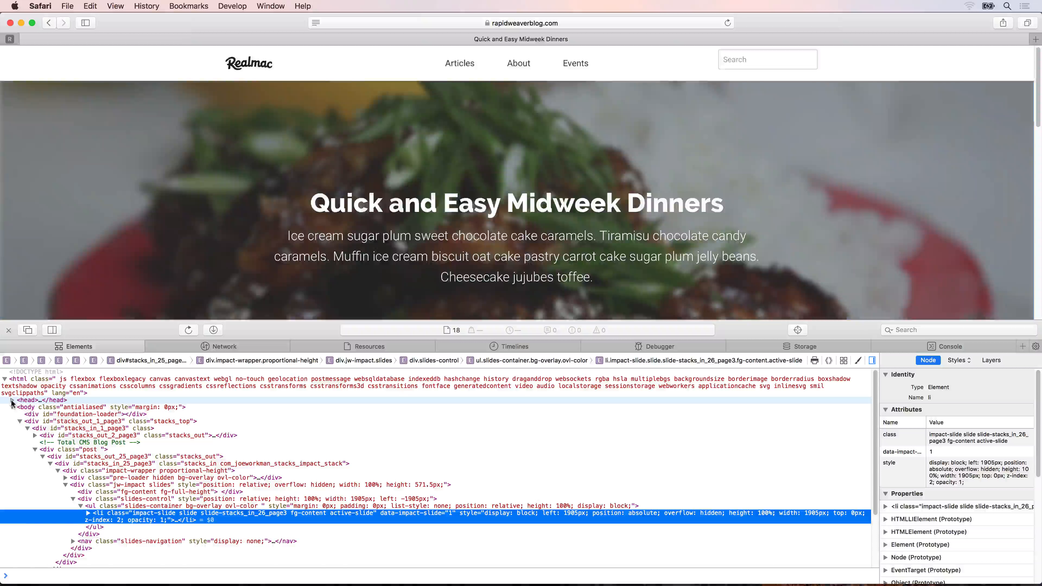
click(11, 400)
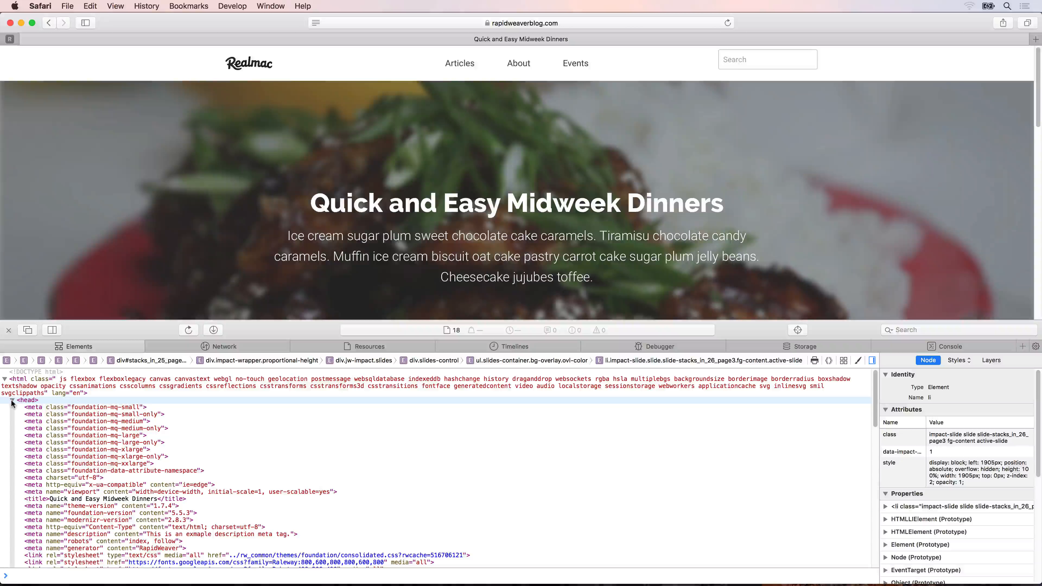
scroll(78, 419, down, 3)
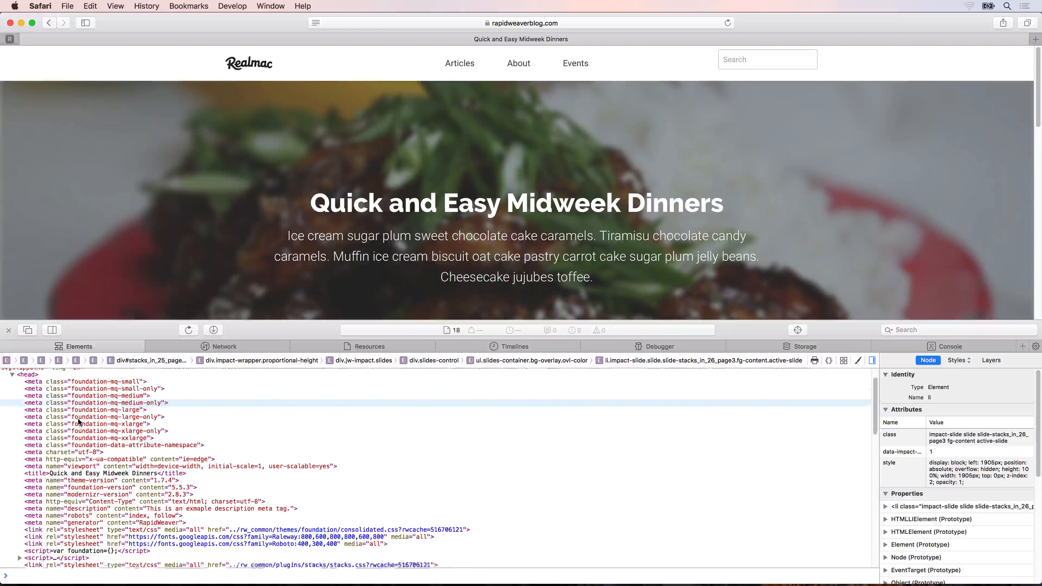
scroll(77, 418, down, 5)
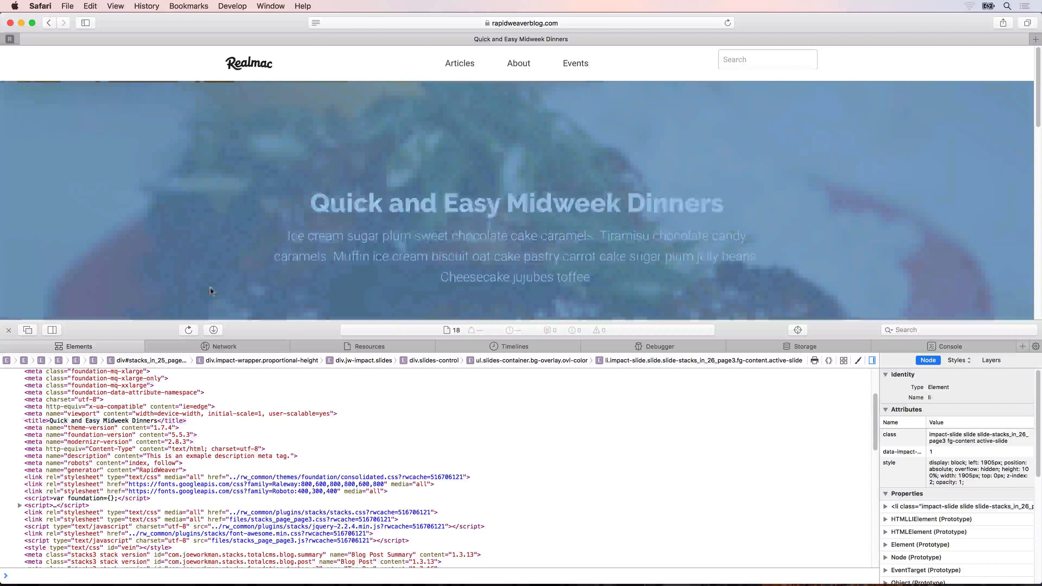
key(super+r)
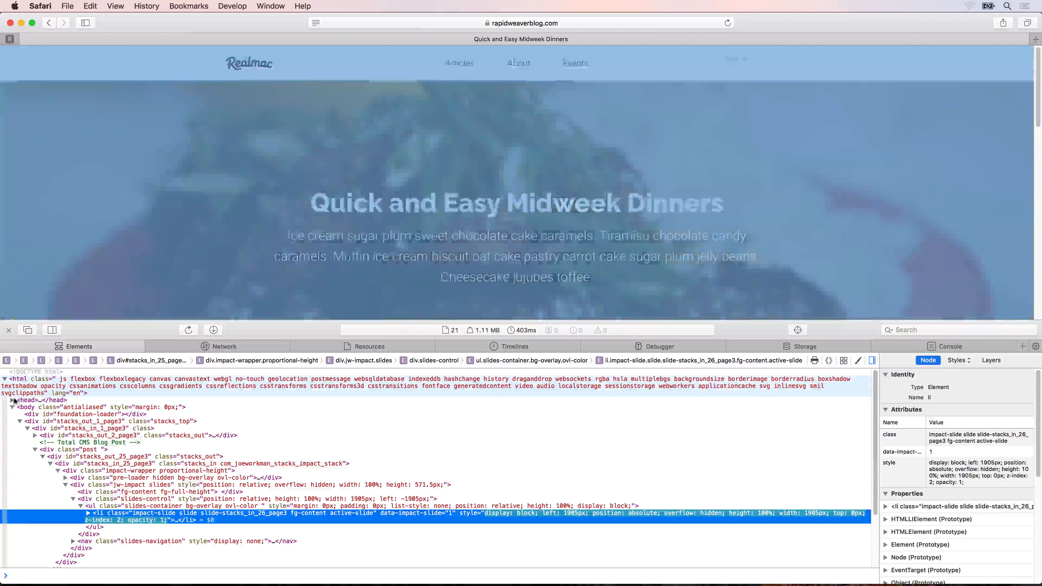
click(13, 400)
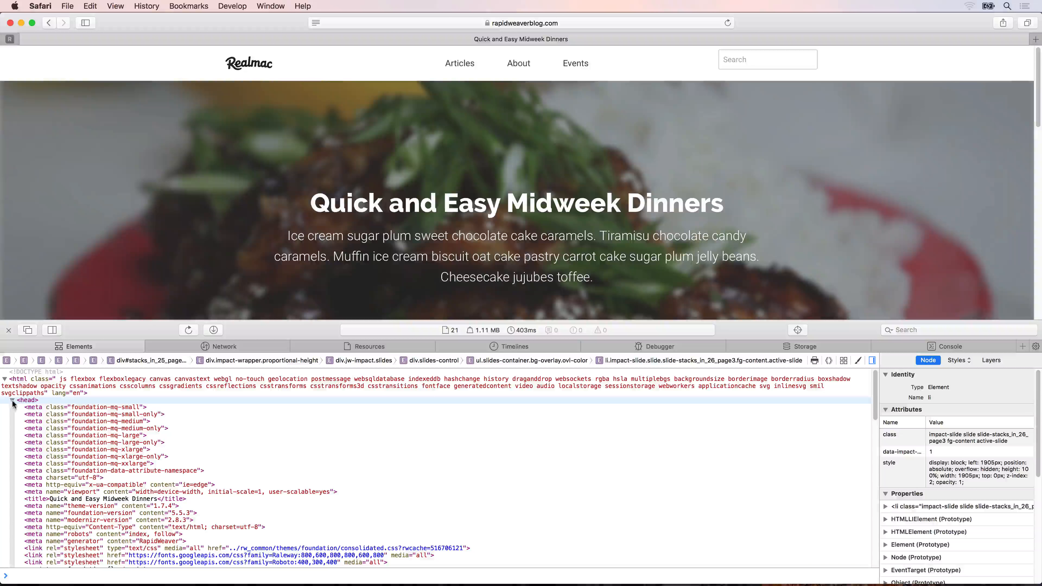
scroll(86, 430, down, 10)
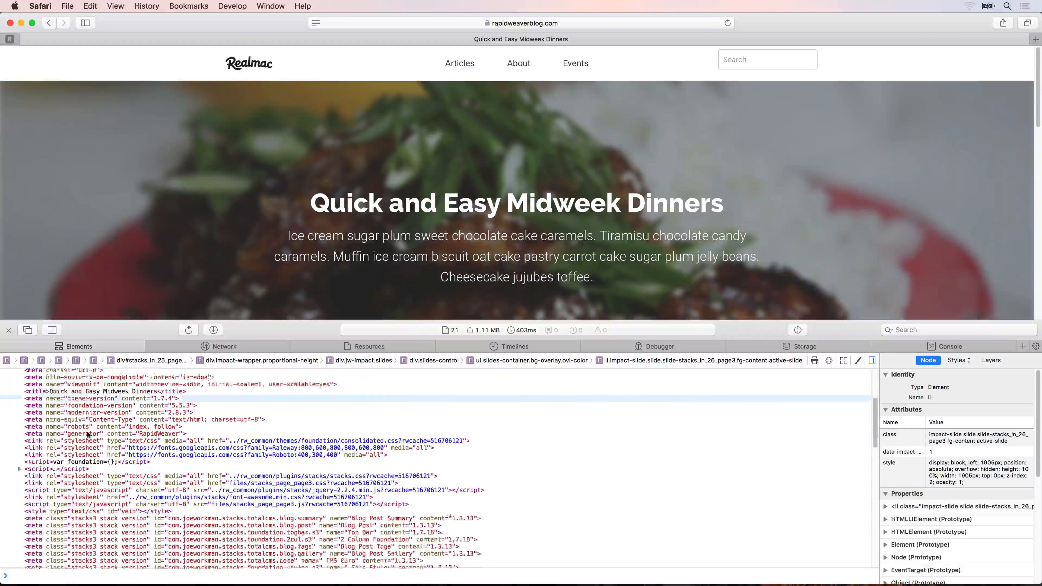
scroll(88, 434, down, 20)
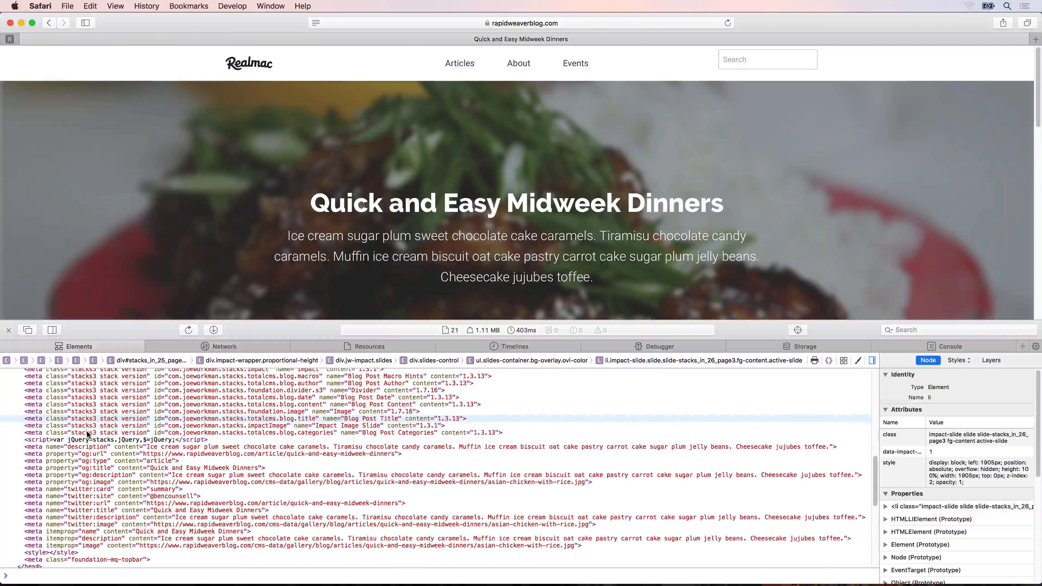
Examine the article's description, Open Graph and Twitter card meta tags and close the web inspector.
click(51, 440)
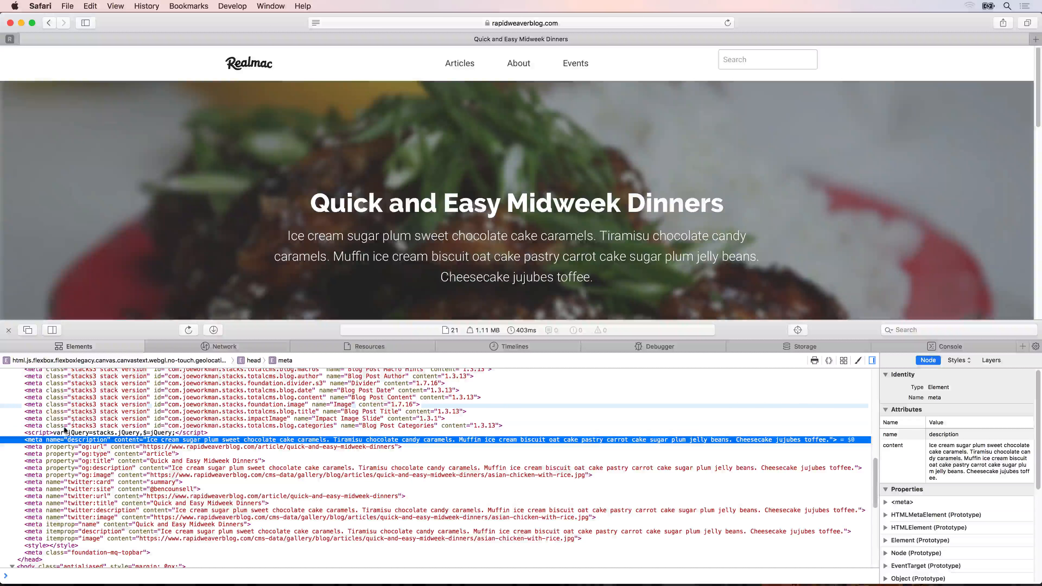
click(68, 447)
click(67, 476)
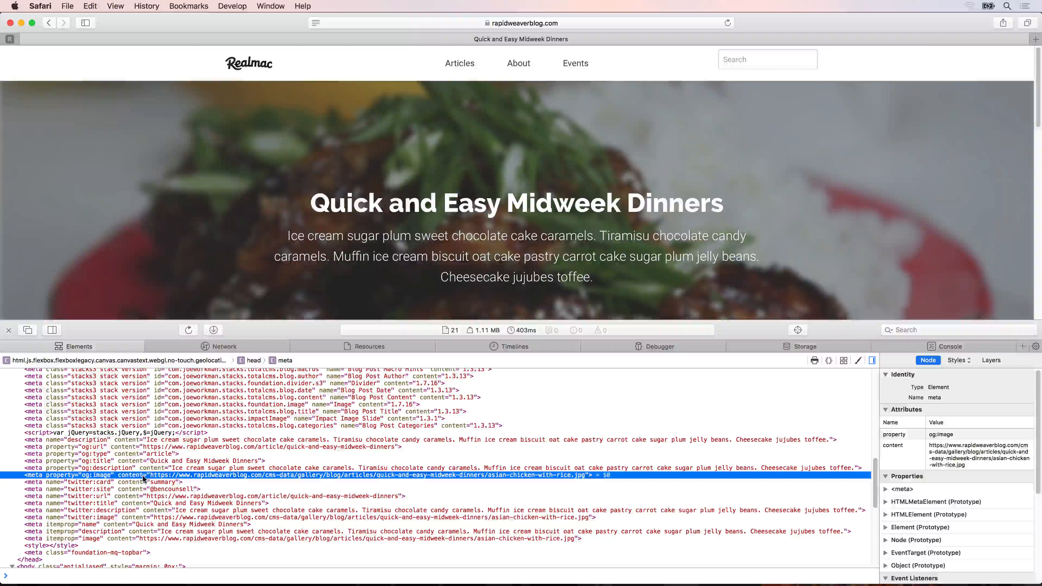
click(142, 482)
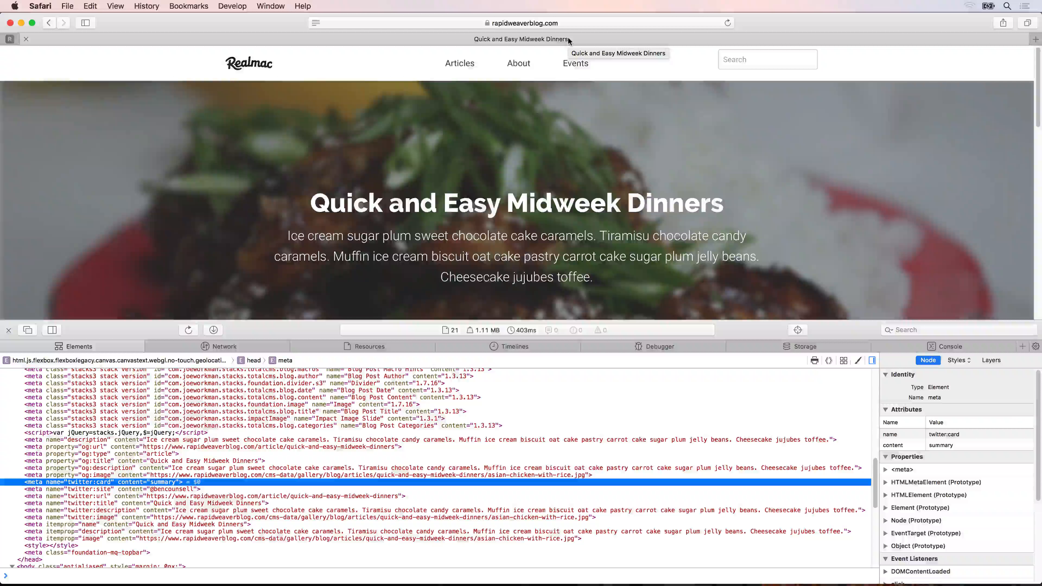
click(9, 330)
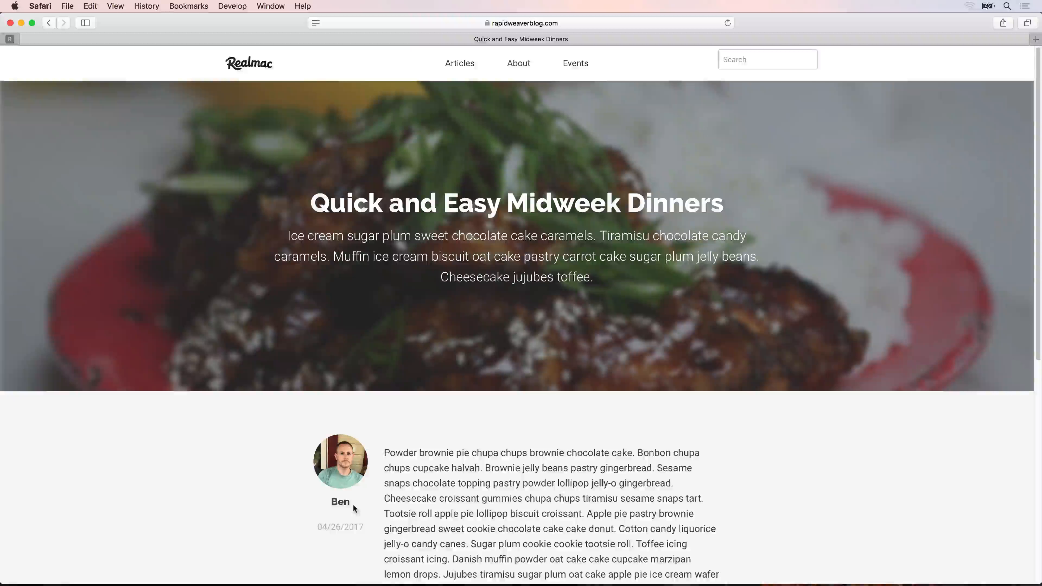
Switch back to RapidWeaver 7 and turn off Post Title to Browser Title for the Blog Post stack.
key(super+space)
text(rapid)
key(Return)
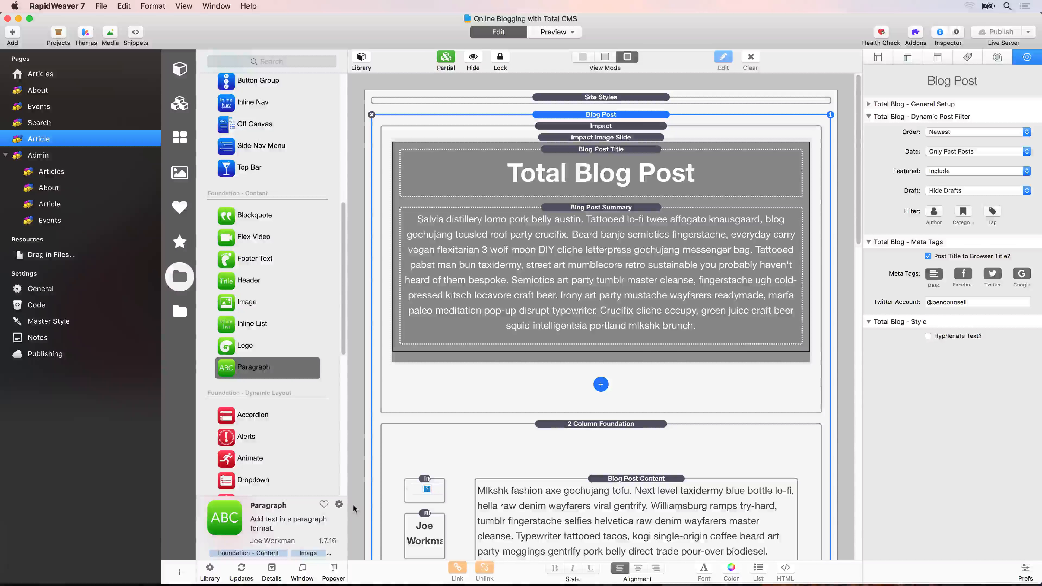
click(927, 256)
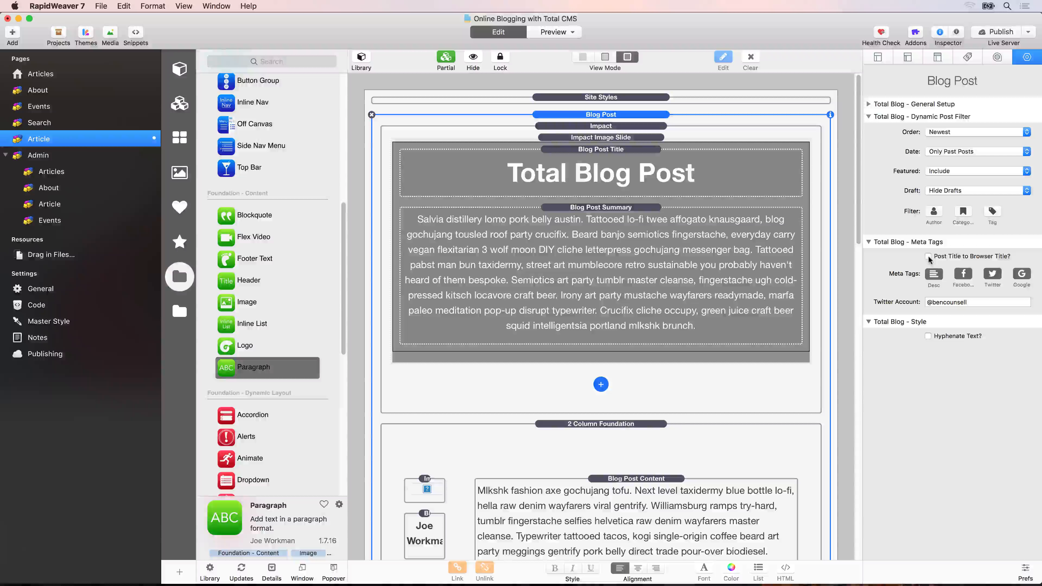
Set the Article page's browser title to "%blogTitle()% by %blogAuthor()% on", following the blog post macro hints.
scroll(753, 300, down, 15)
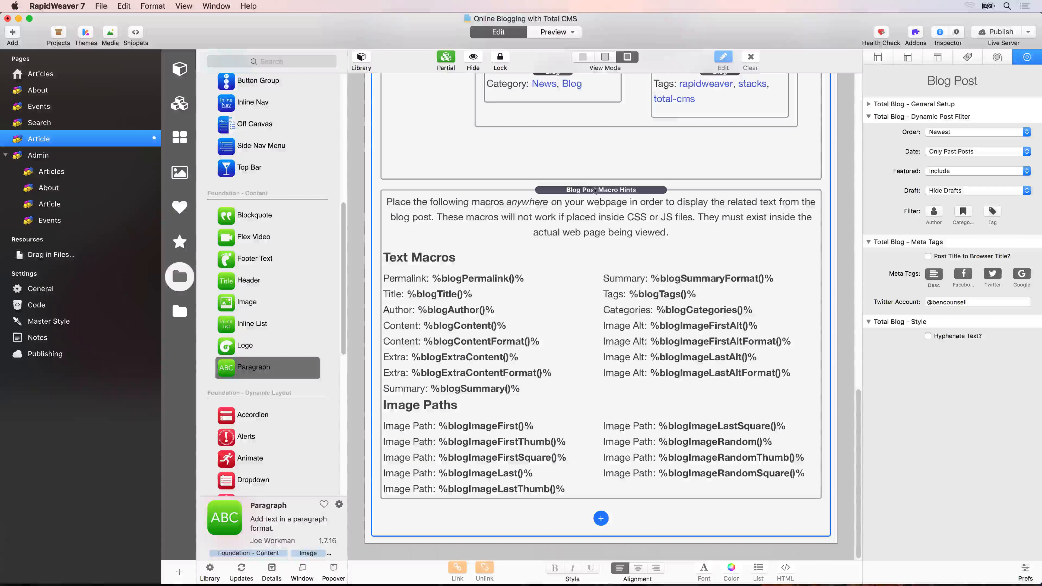
click(603, 249)
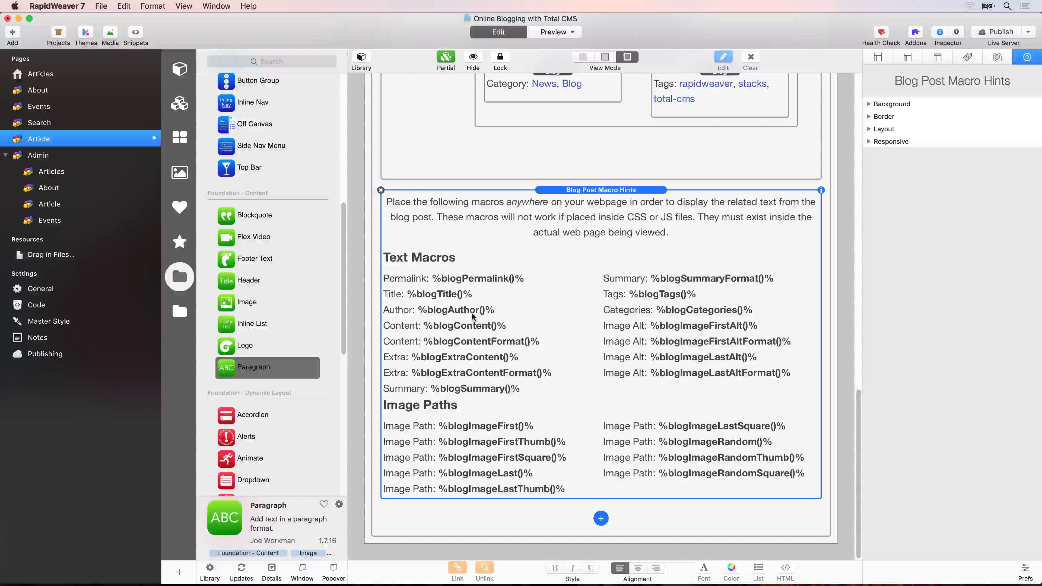
click(887, 57)
click(946, 173)
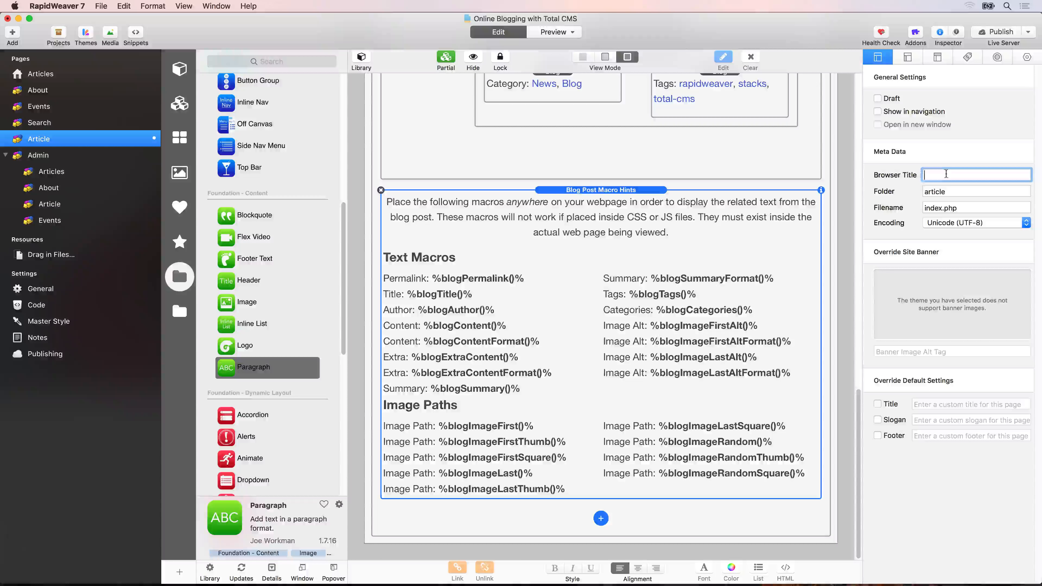
text(%)
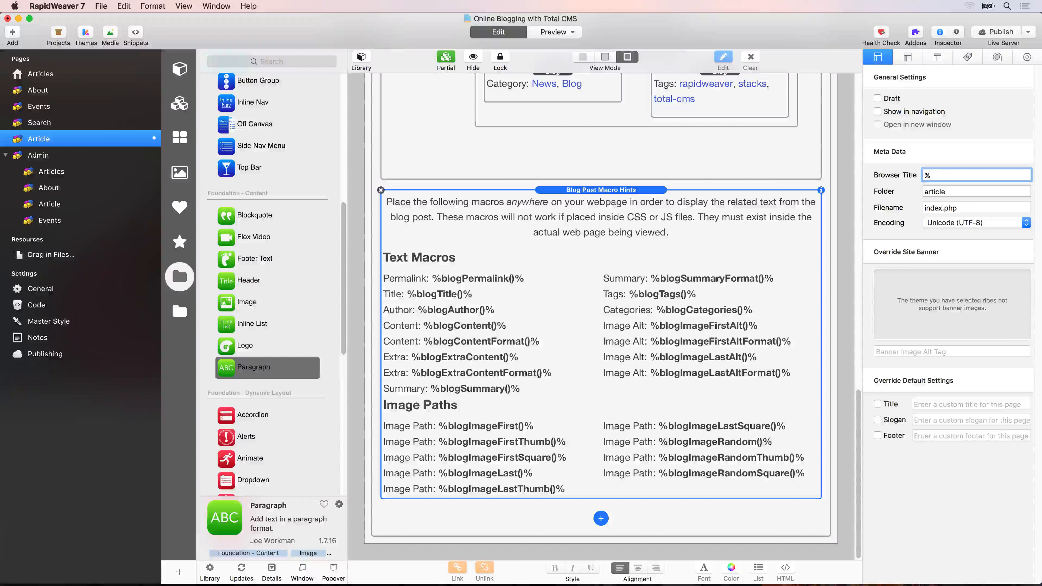
text(blogTitle)
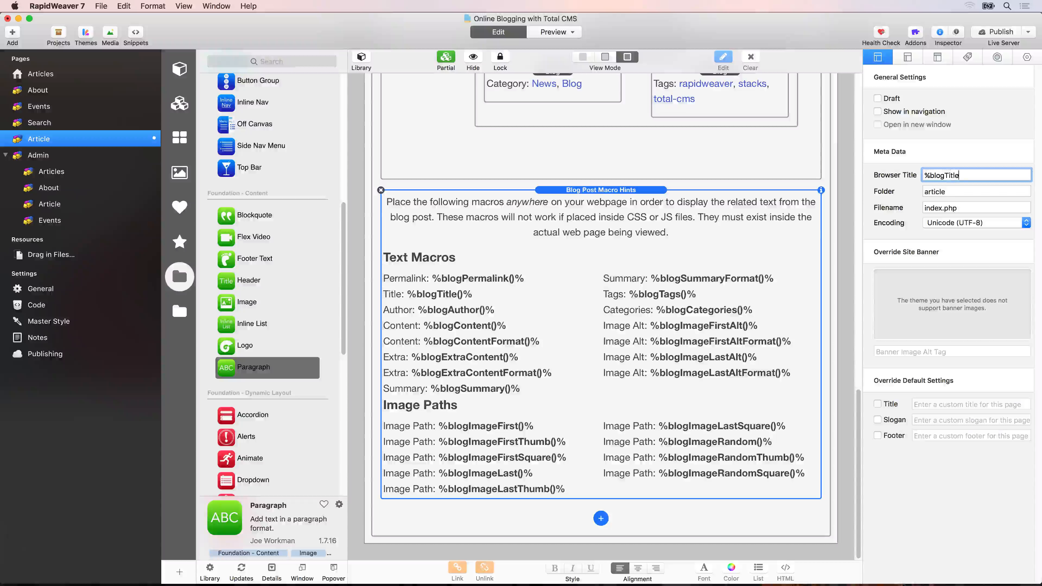
text(()%)
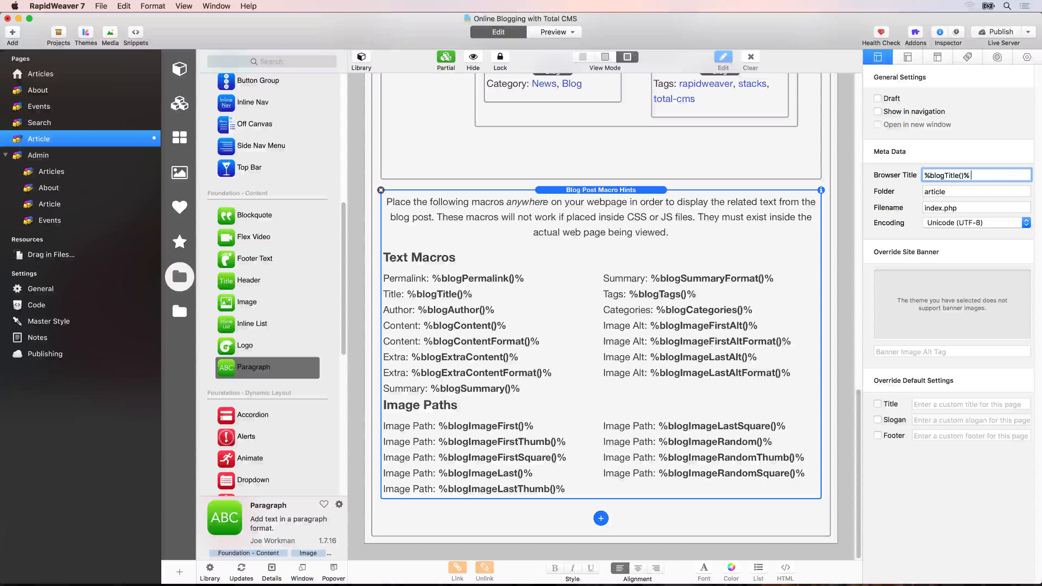
text( by %b)
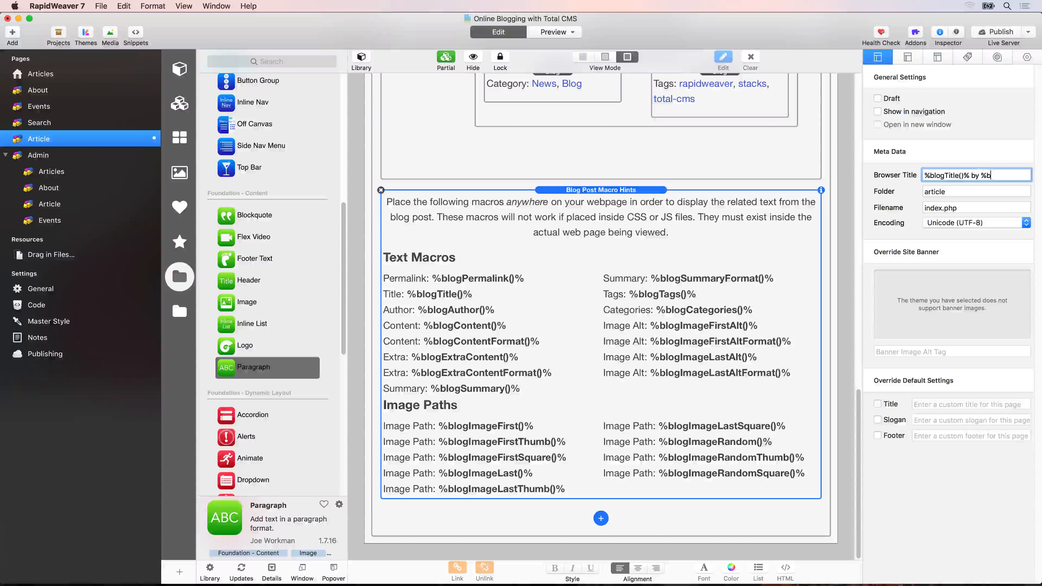
text(logAuthor()
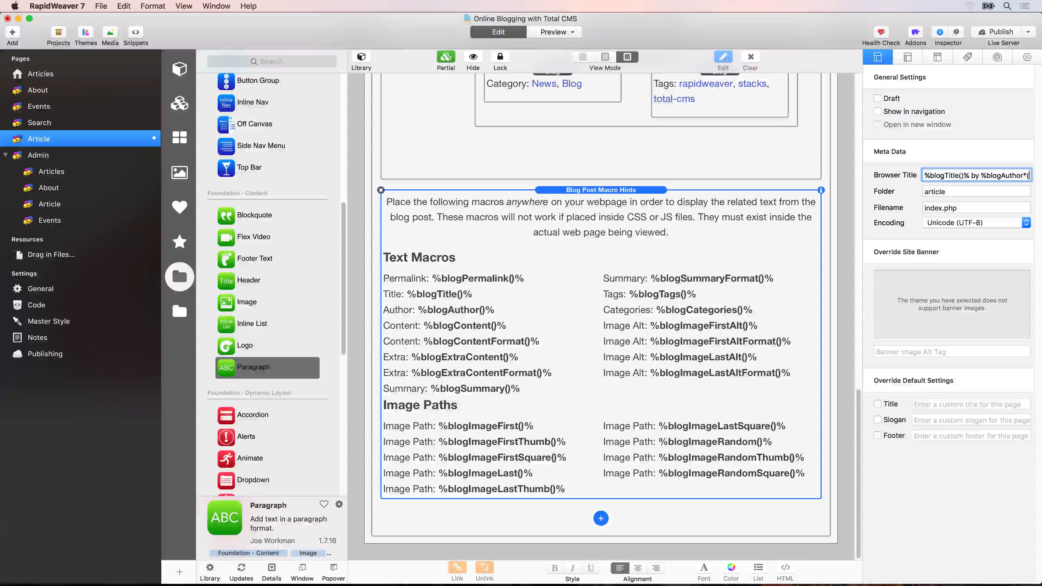
text()%)
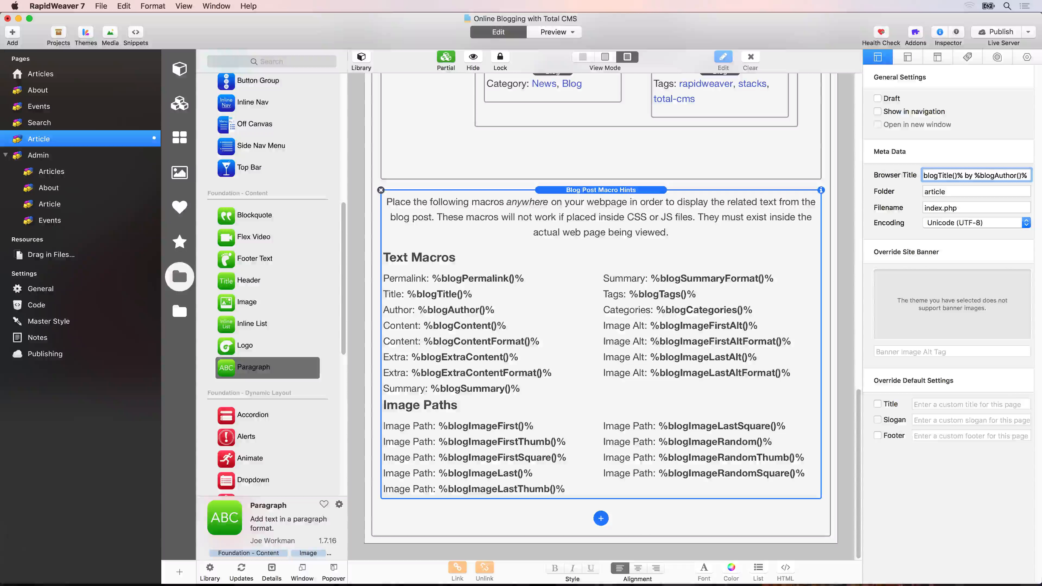
text( on)
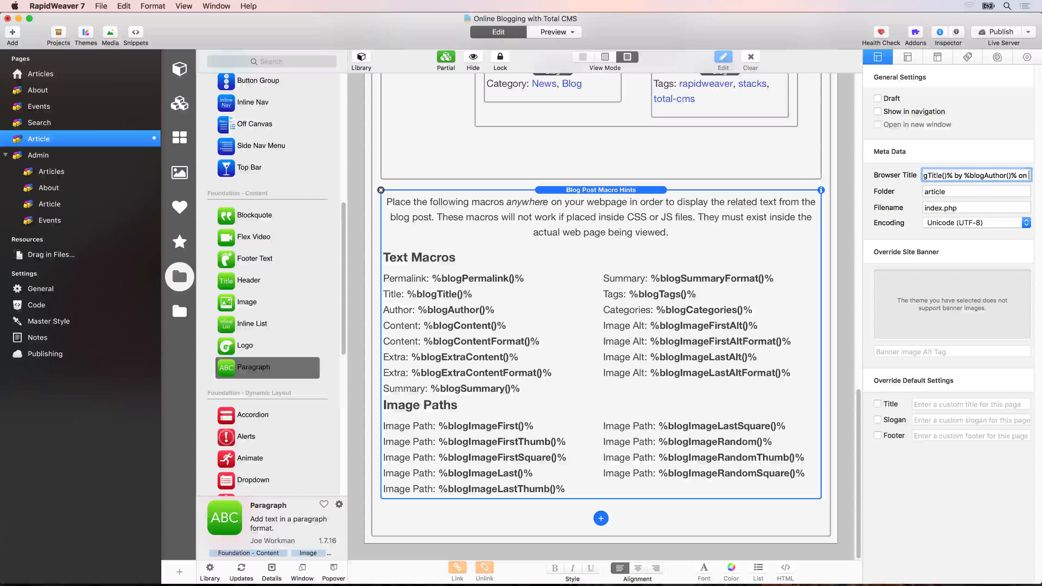
text( RapidWeaver Blog)
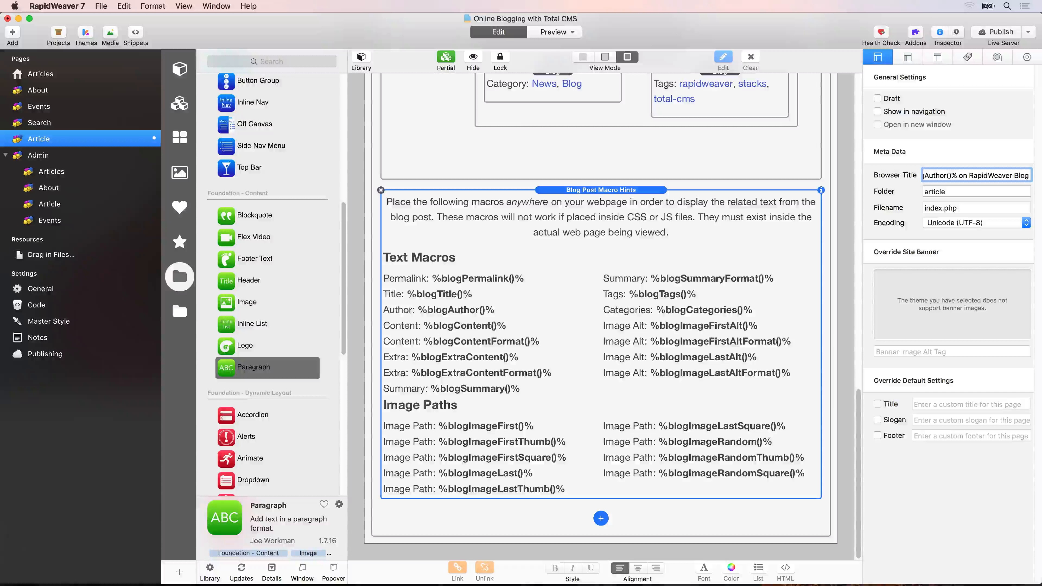
key(alt+shift+Left)
key(alt+shift+Left)
key(BackSpace)
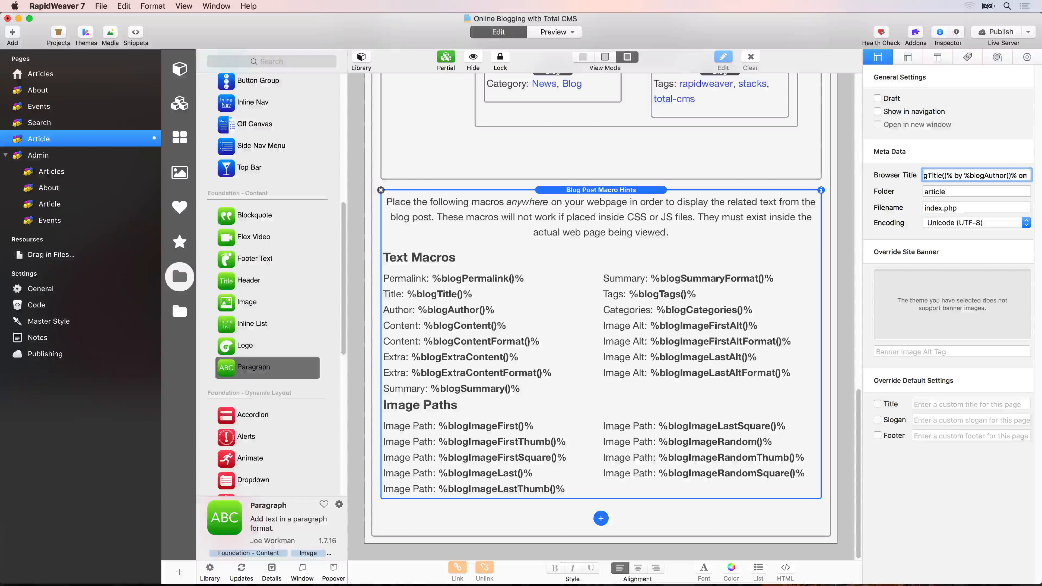
Complete the Article page's browser title with the %site_title% macro after "on".
text(% on %)
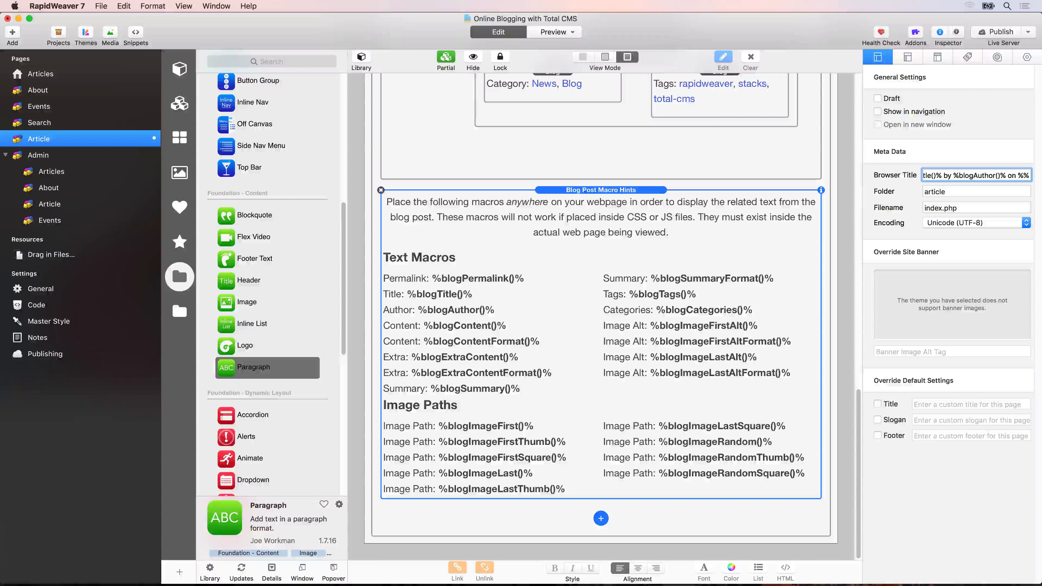
text(site_title)
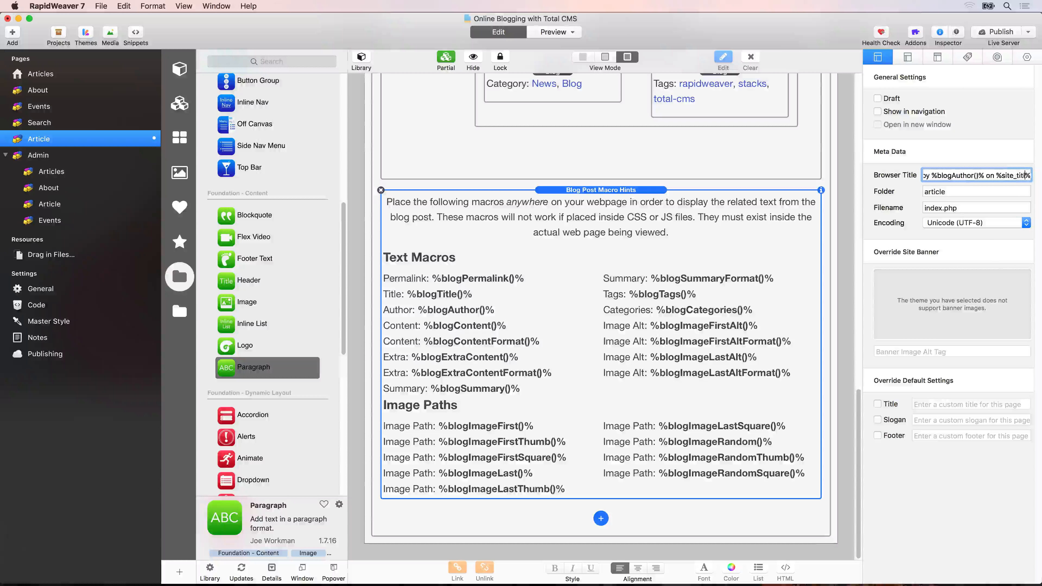
key(Right)
key(shift+Left)
key(shift+Left)
key(shift+Left)
key(shift+Left)
key(shift+Left)
key(shift+Left)
key(shift+Left)
key(shift+Left)
key(shift+Left)
key(shift+Left)
key(shift+Left)
key(shift+Left)
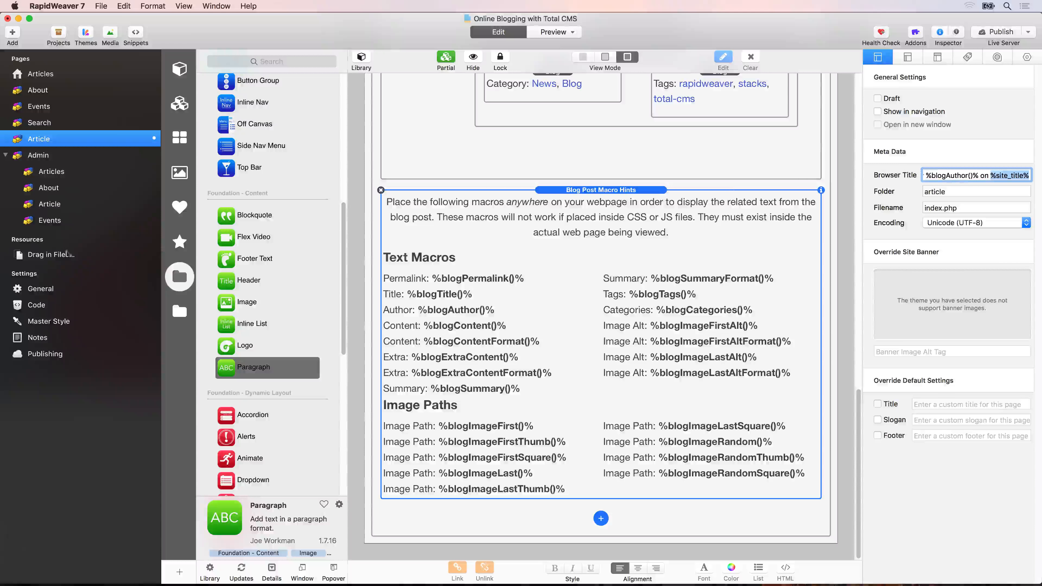
Check the site title in the general website settings and return to the Article page's browser title.
click(38, 290)
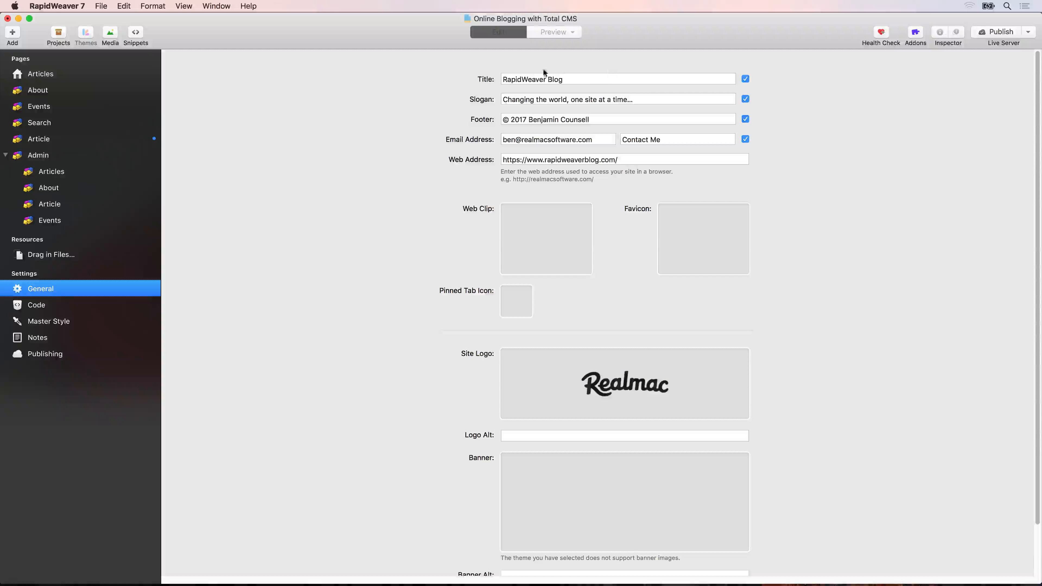
click(87, 136)
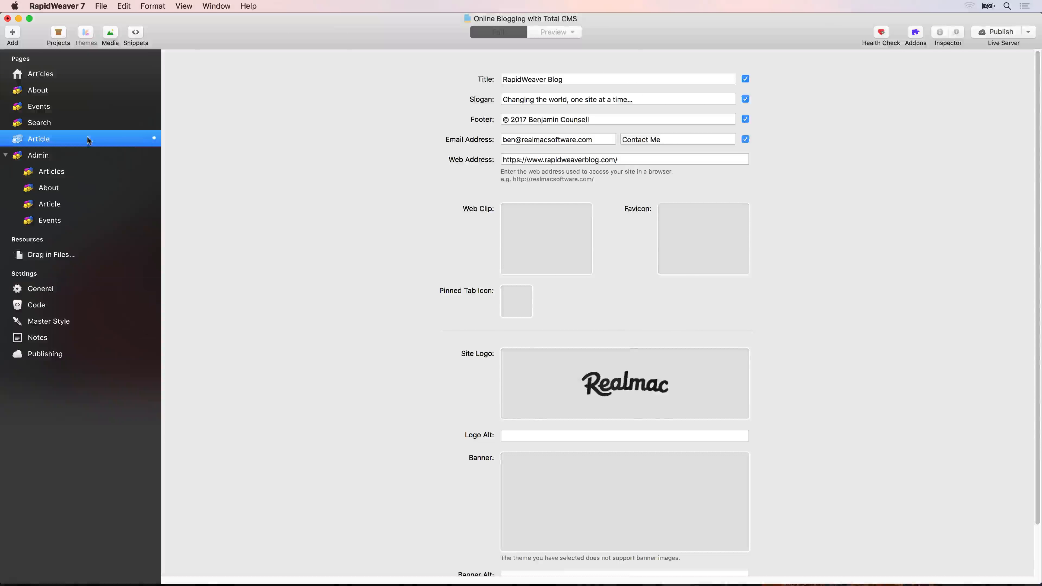
drag(1004, 175, 1034, 175)
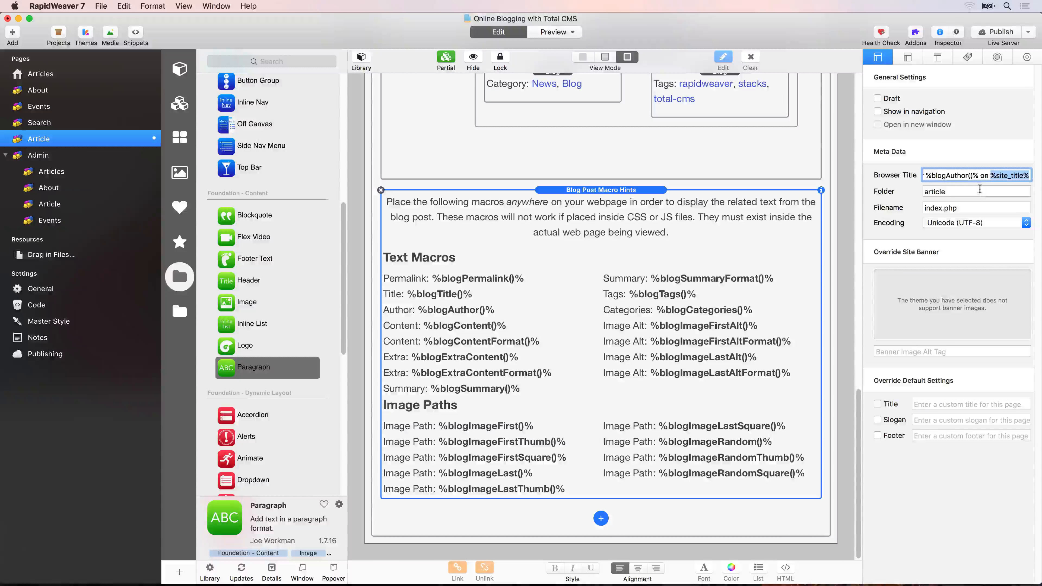
click(982, 192)
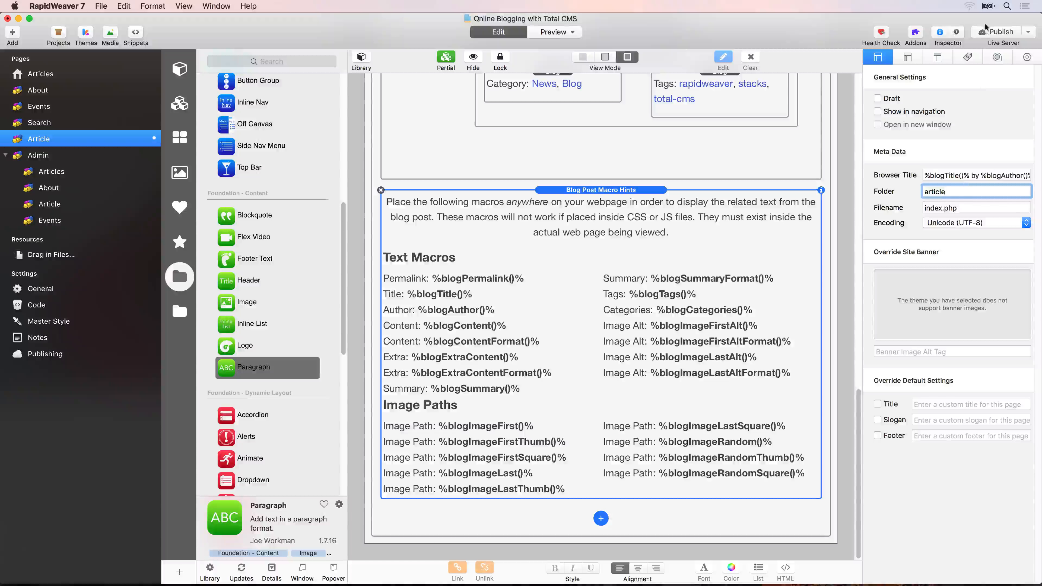
Publish the updated Article page and switch to Safari.
click(990, 32)
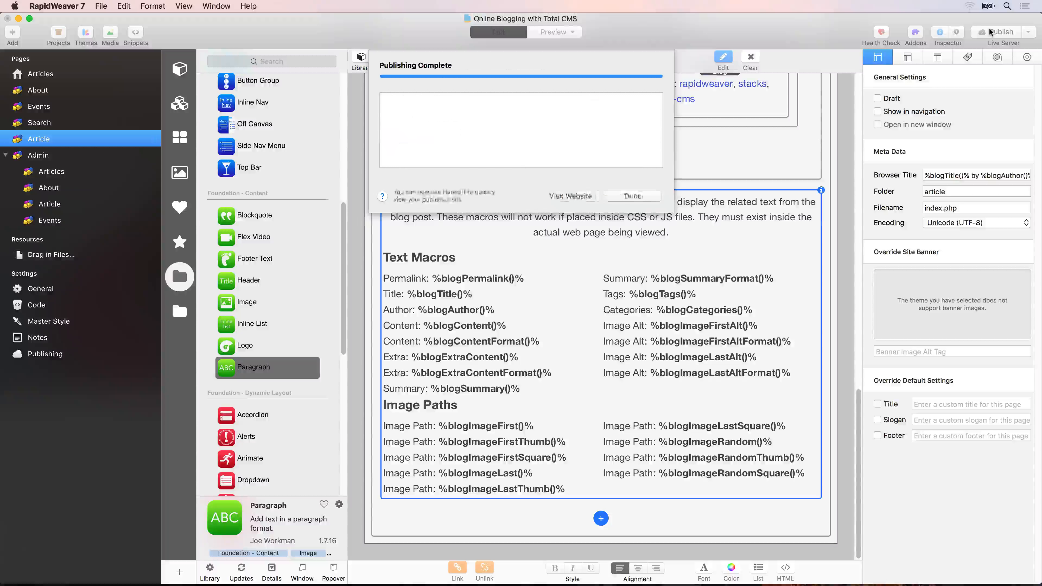
key(super+space)
text(sa)
key(Return)
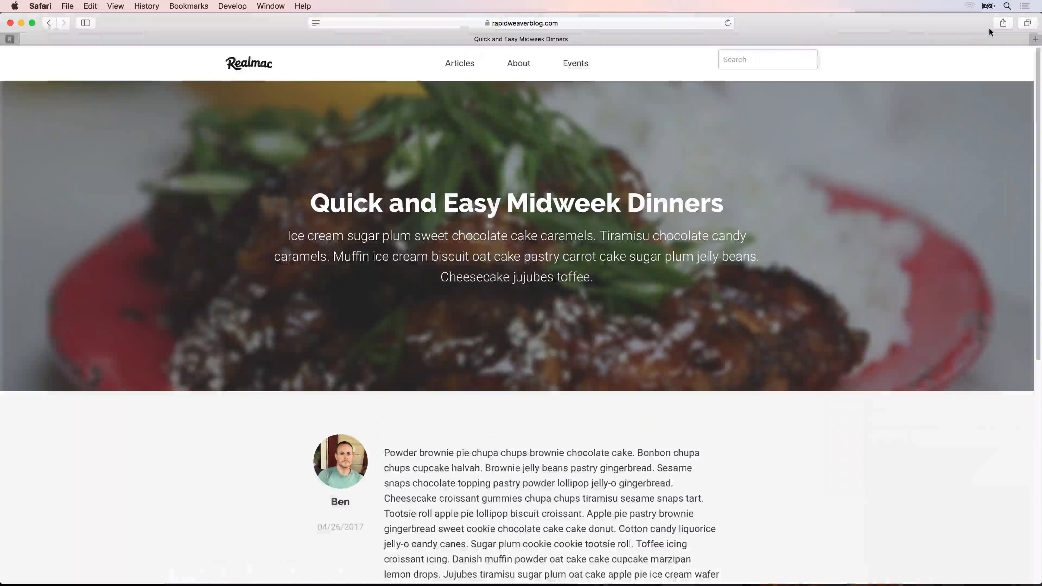
Refresh the published article to check its browser title and open the site's Articles page for comparison.
key(super+t)
key(super+w)
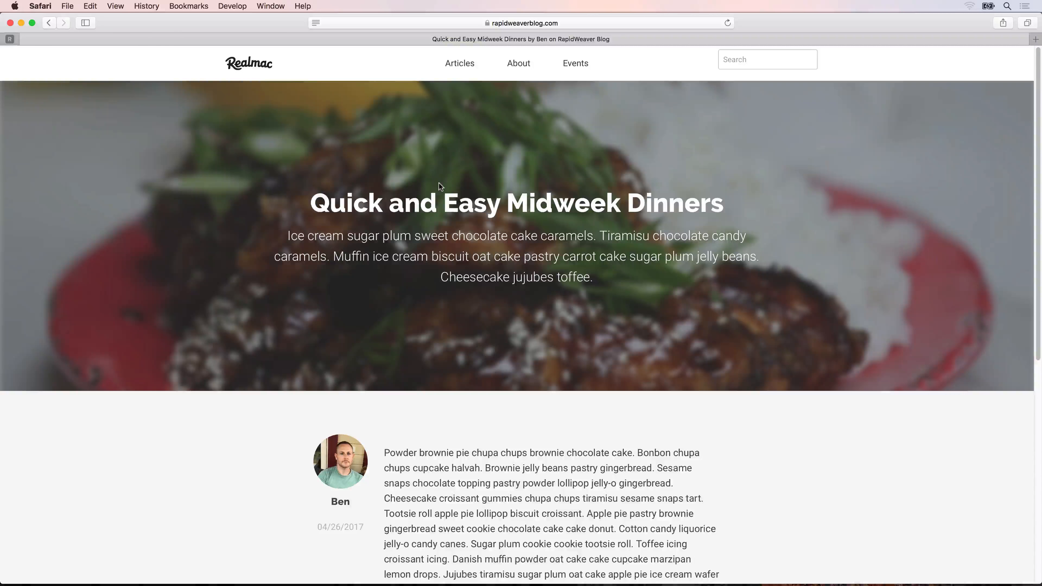
click(464, 64)
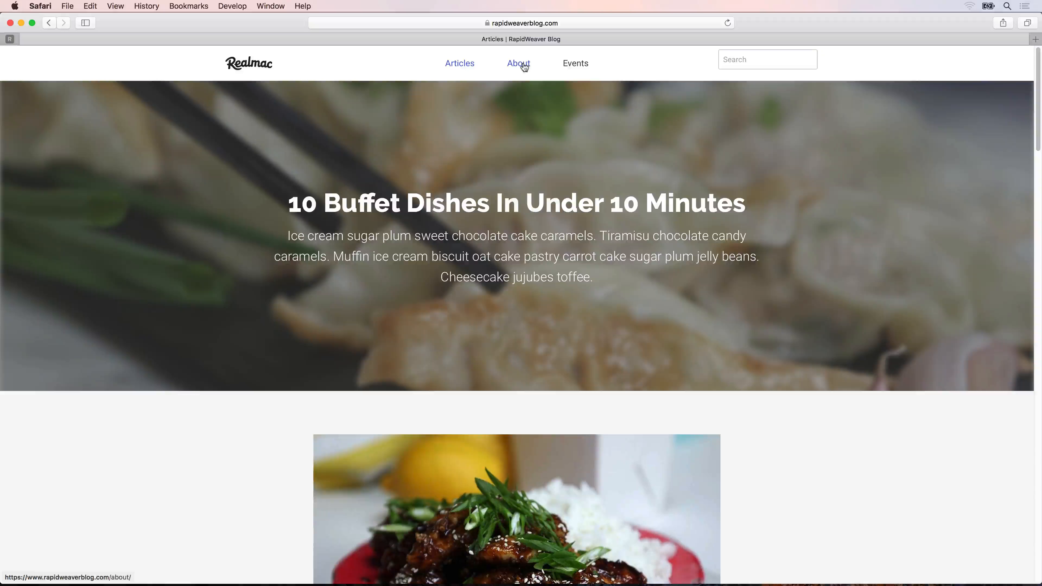
Switch back to RapidWeaver 7 and hide the contents of the Admin Core stack on the Admin page.
key(super+space)
text(ra)
key(Return)
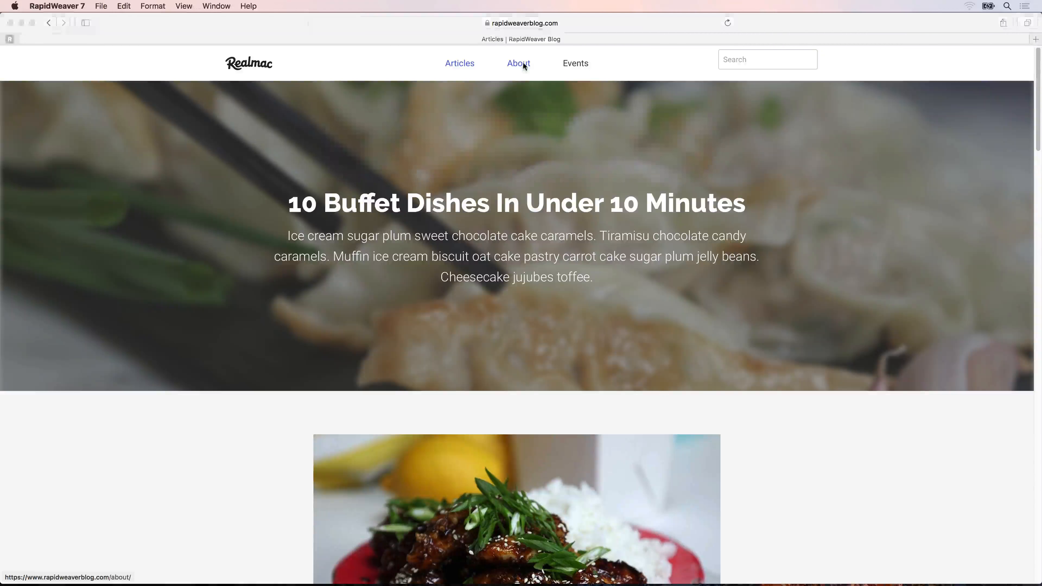
click(43, 158)
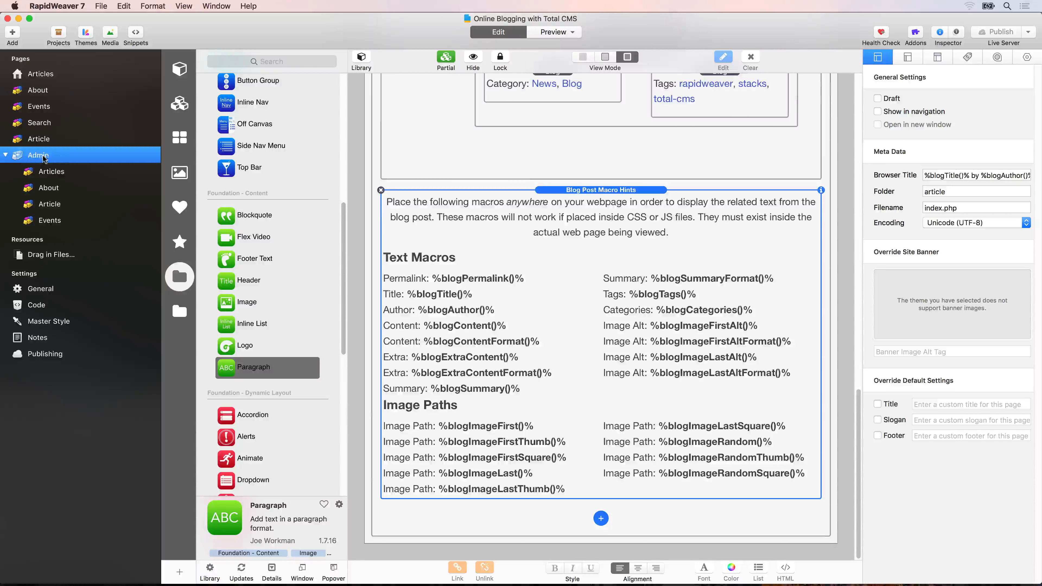
click(475, 57)
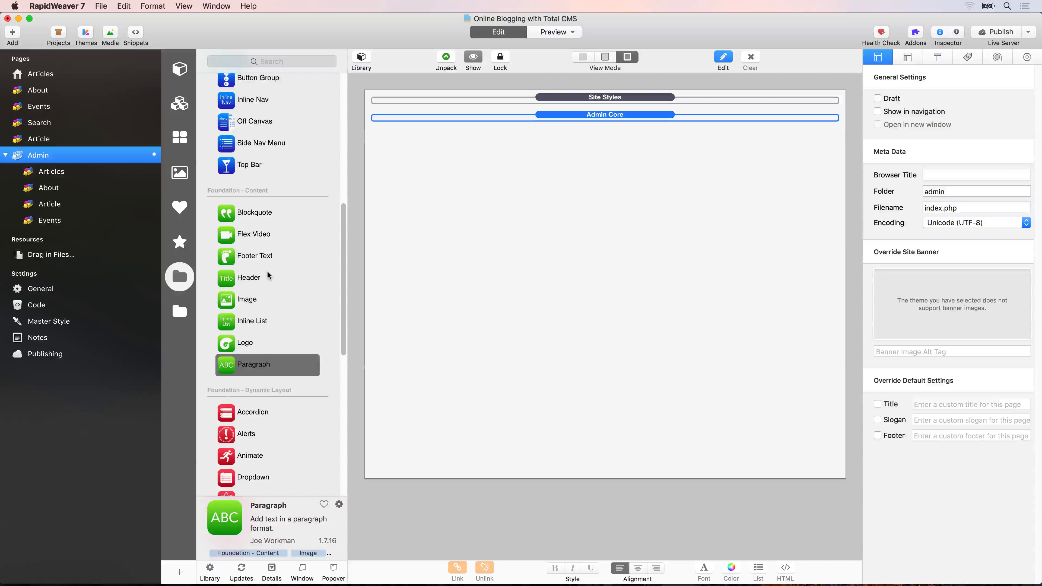
Add a 1 Column Foundation stack below Admin Core and place a Header stack inside it.
scroll(239, 166, up, 10)
drag(238, 160, 438, 152)
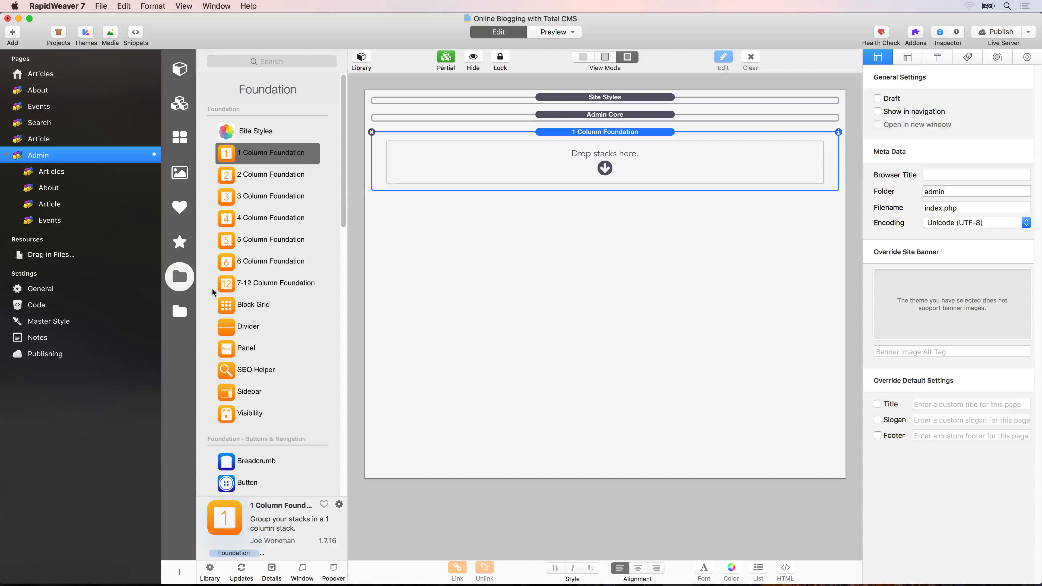
scroll(242, 308, down, 6)
scroll(242, 309, down, 4)
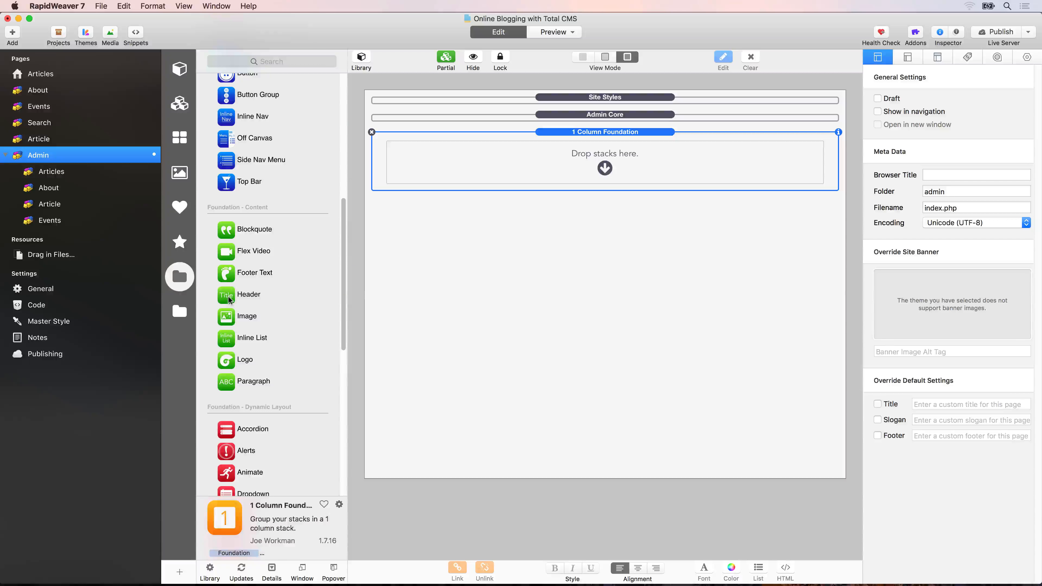
drag(236, 294, 496, 172)
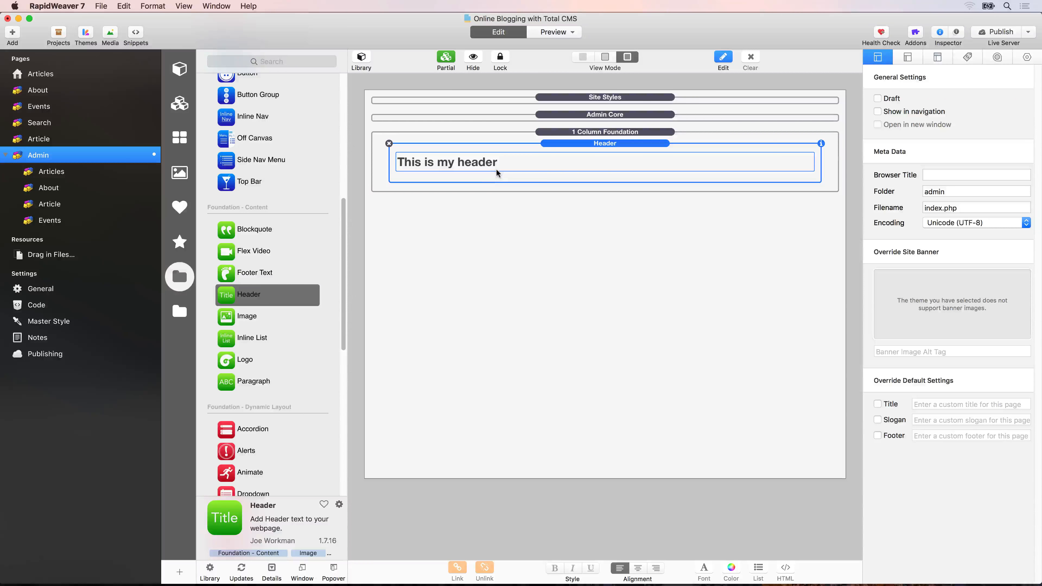
Add a 2 Column Foundation stack below the header and place a Total CMS admin Text stack in its first column.
scroll(283, 198, up, 3)
scroll(282, 198, up, 5)
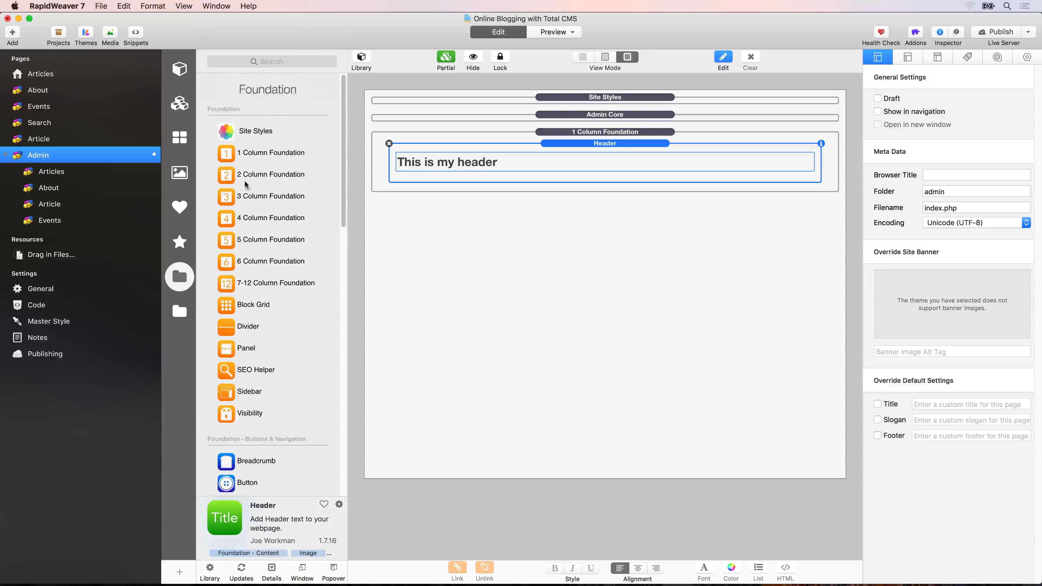
drag(231, 176, 447, 178)
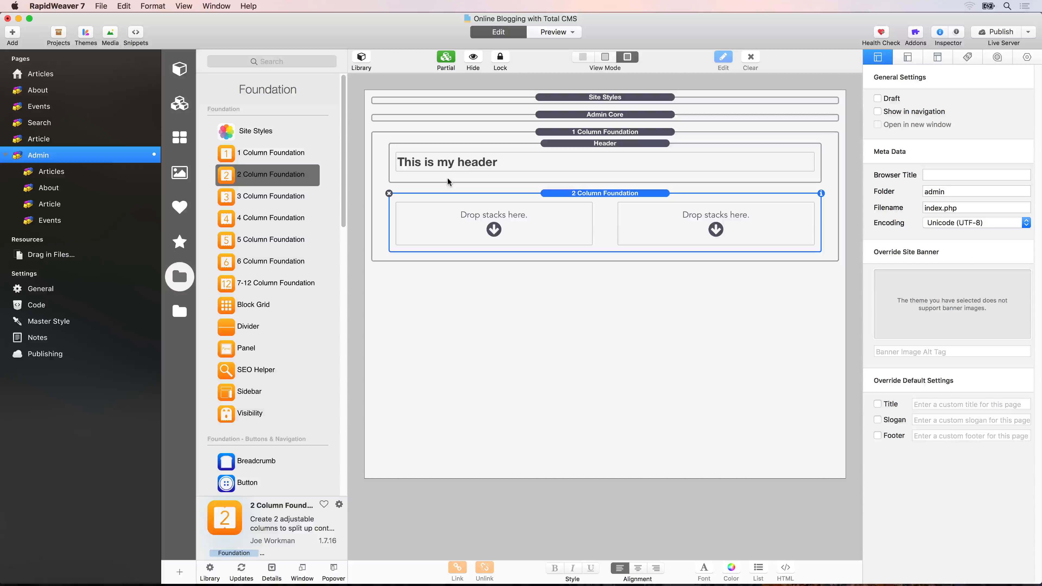
click(177, 311)
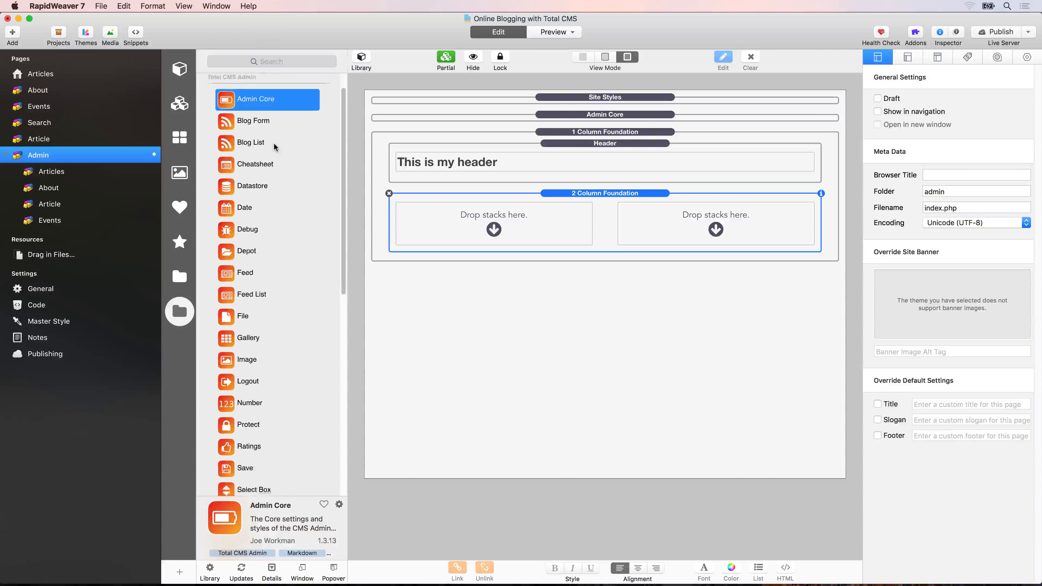
scroll(274, 142, down, 10)
drag(243, 283, 471, 227)
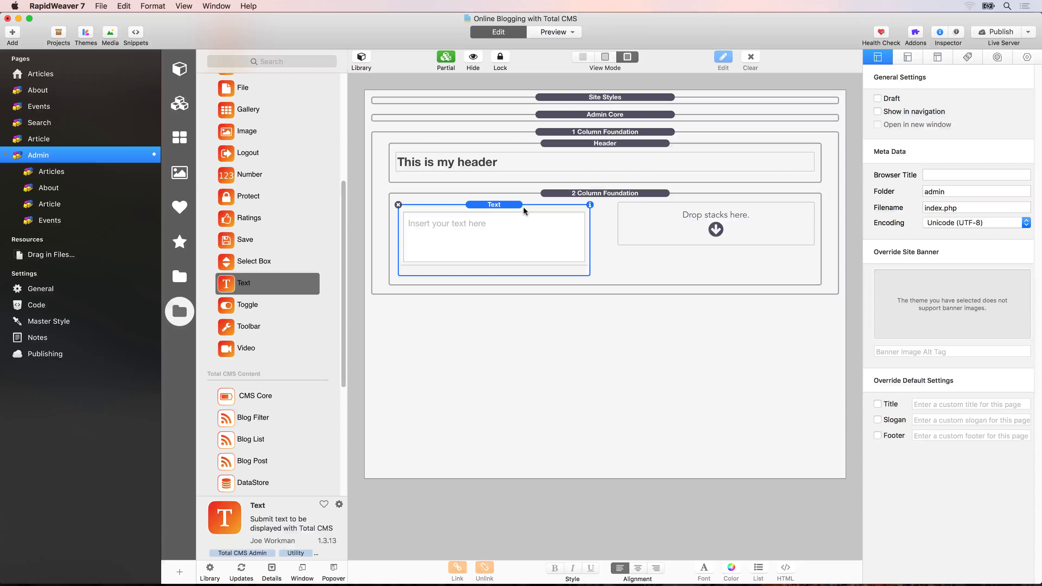
Set the Text stack's editor to Text/Markdown Editor.
click(589, 204)
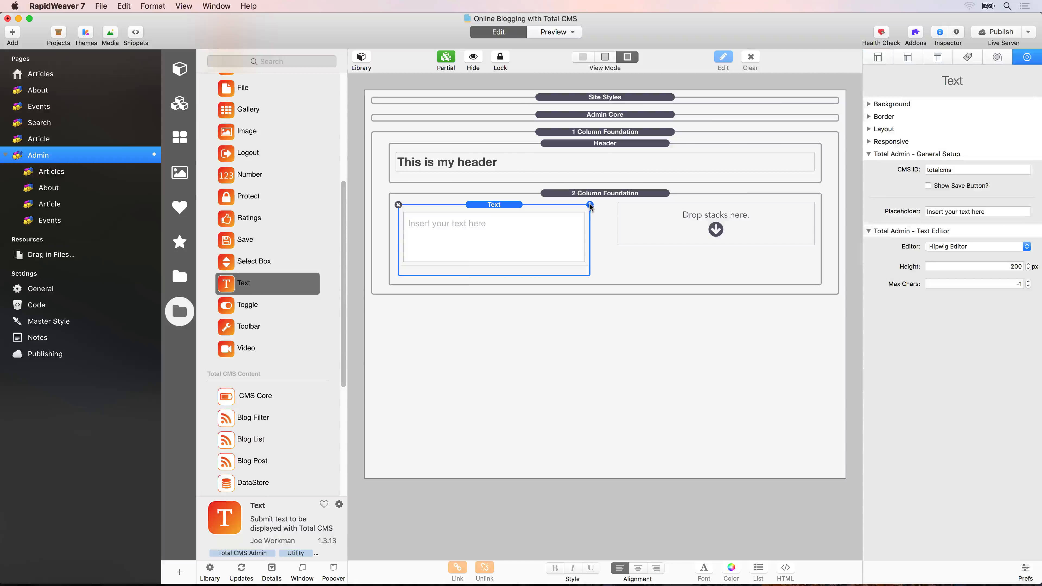
click(969, 247)
click(967, 254)
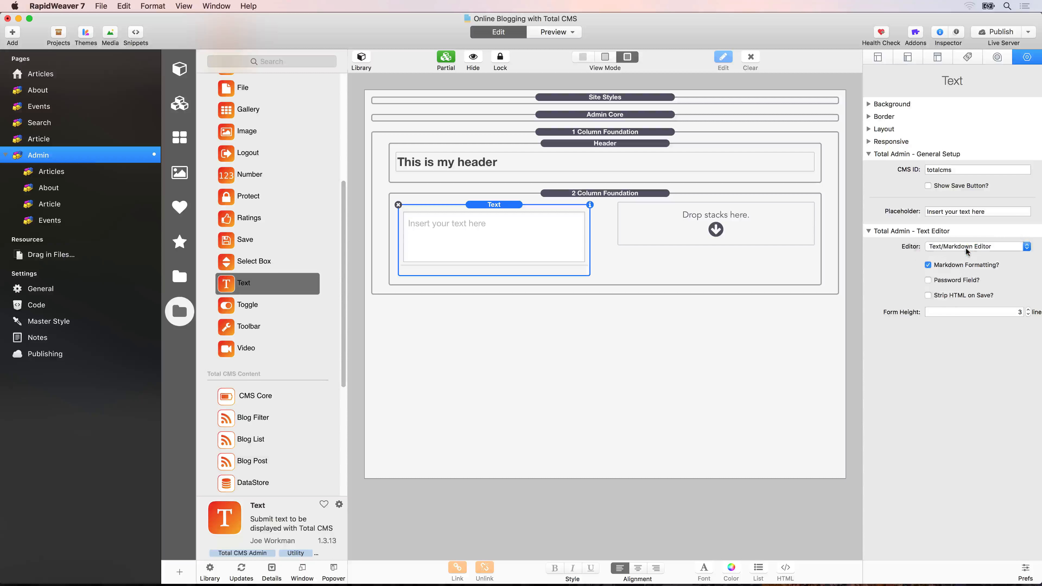
Set the Text stack's form height to 1 line, disabling Markdown formatting in favour of stripping HTML on save.
click(1028, 315)
click(1028, 314)
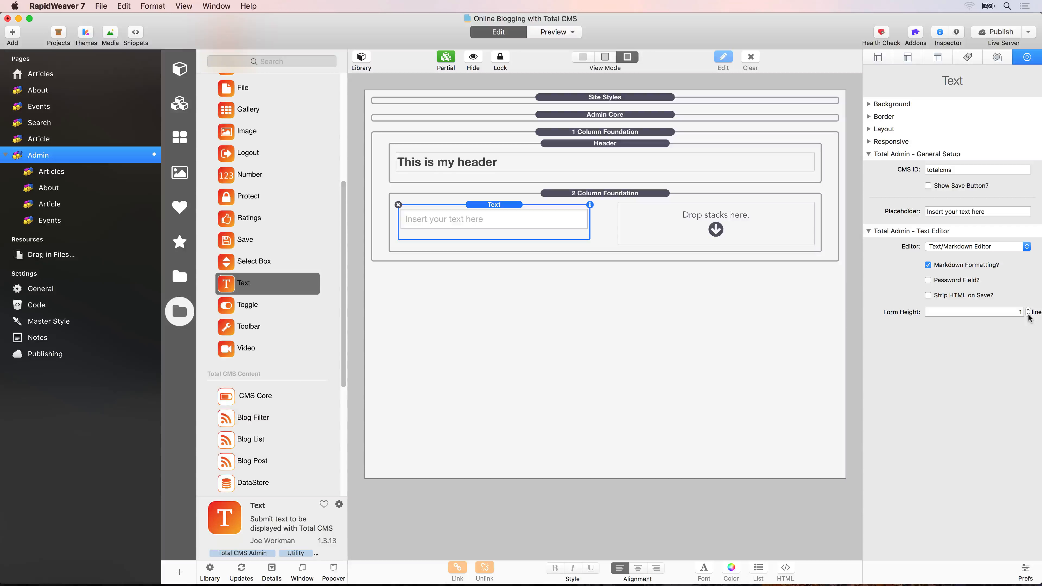
click(928, 265)
Set the Text stack's CMS ID to metaSiteTitle and its placeholder to Site Title.
double_click(945, 169)
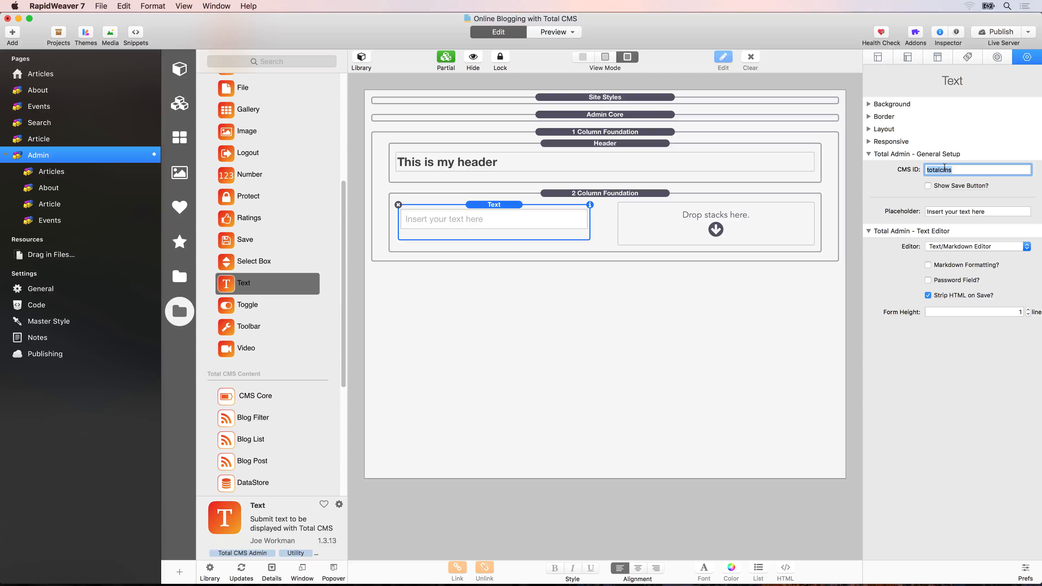
text(metaSiteTitle)
key(Tab)
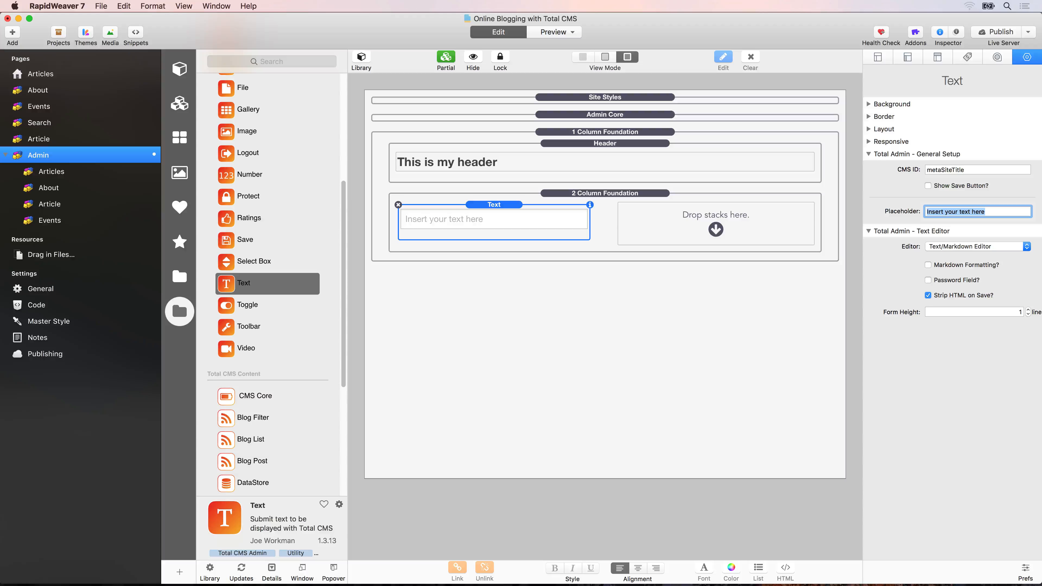
text(Site Title)
key(Tab)
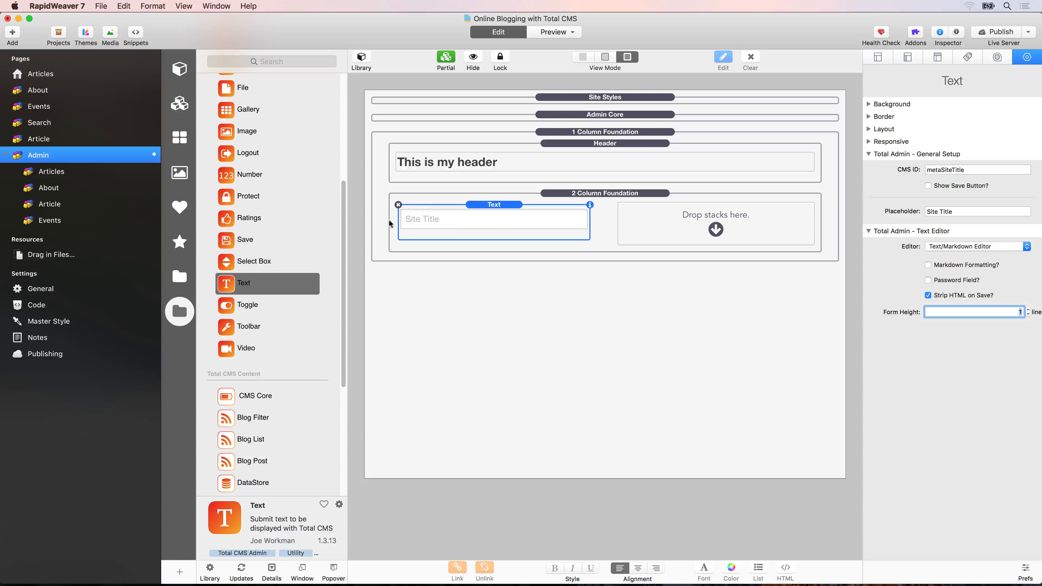
Duplicate the Header stack above the Text stack in the first column and change its text to Site Title.
drag(610, 147, 530, 203)
double_click(472, 225)
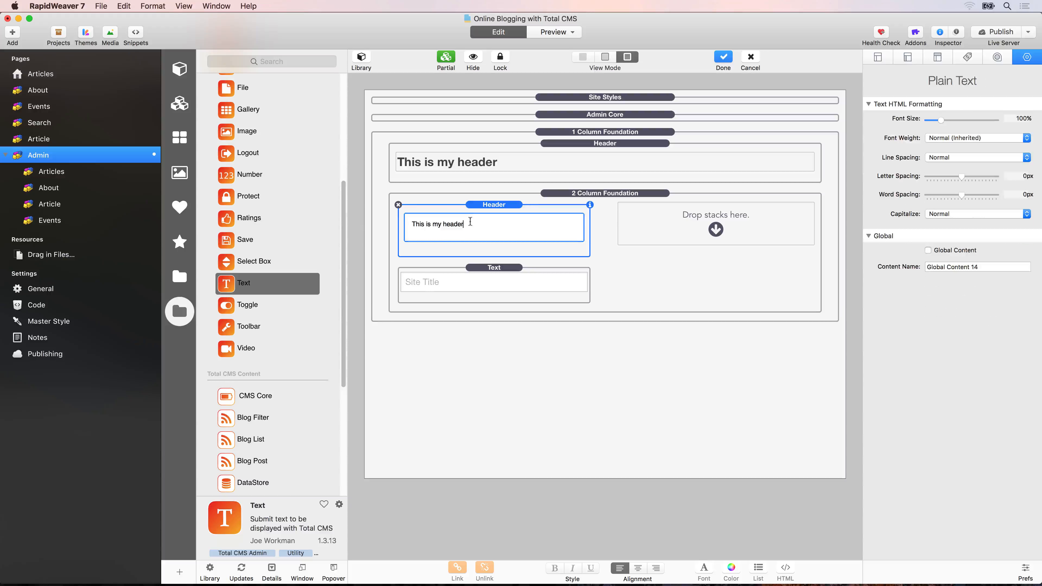
triple_click(438, 225)
text(Site Title)
click(436, 266)
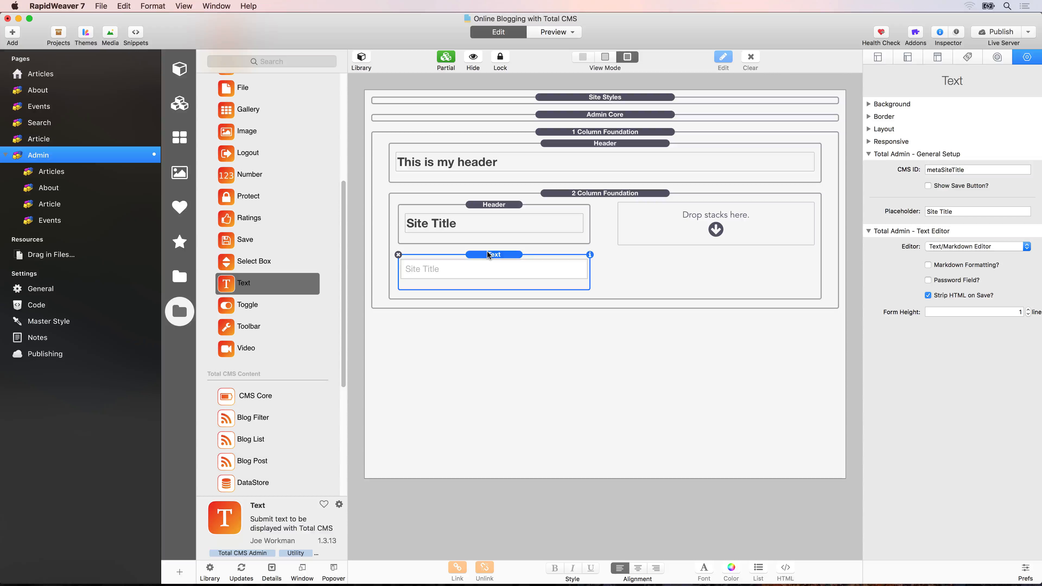
Duplicate the first column's Text and Header stacks into the second column and retitle the copied header Twitter Username.
drag(487, 252, 643, 215)
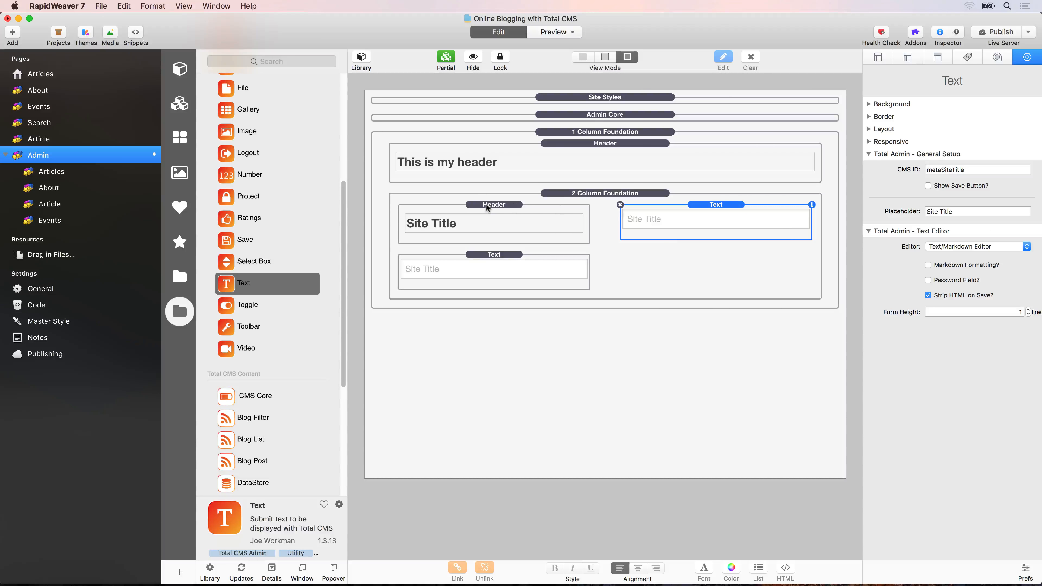
drag(485, 208, 660, 202)
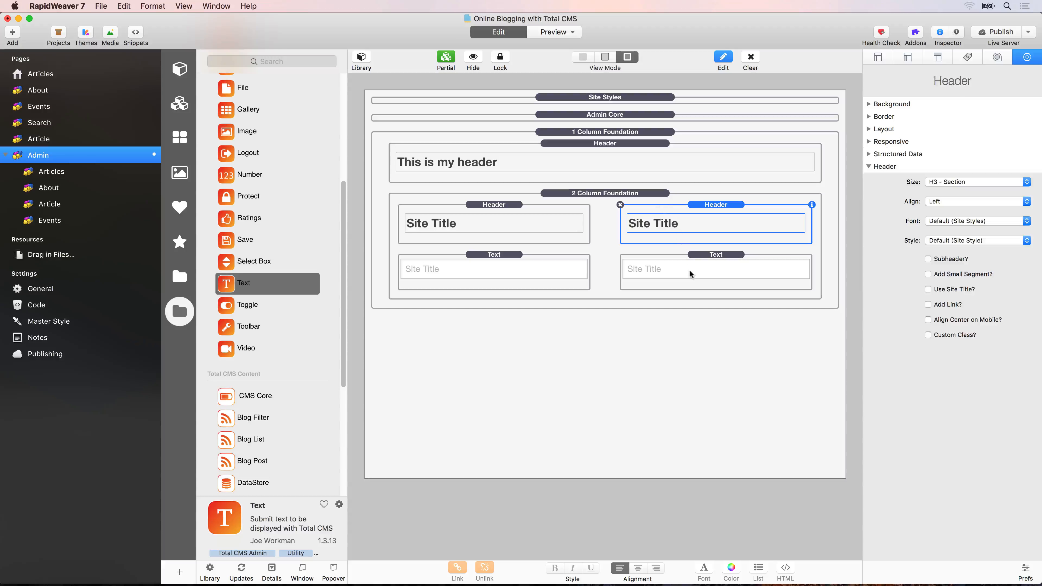
double_click(665, 224)
key(shift+alt+Left)
key(shift+alt+Left)
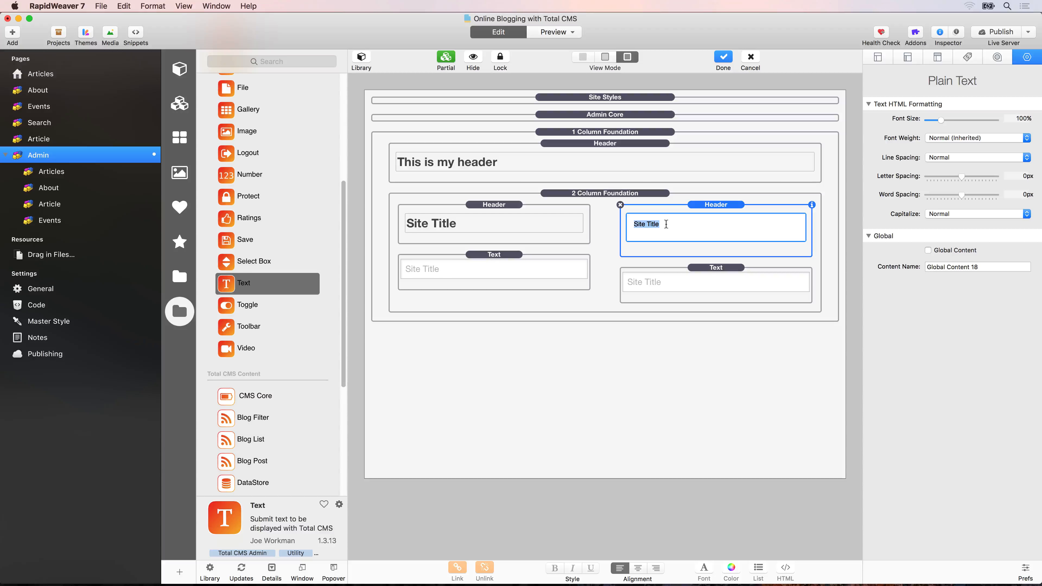
text(Twitter Username)
Set the second column Text stack's CMS ID to metaTitterUsername and enter the Twitter handle as its placeholder.
click(704, 282)
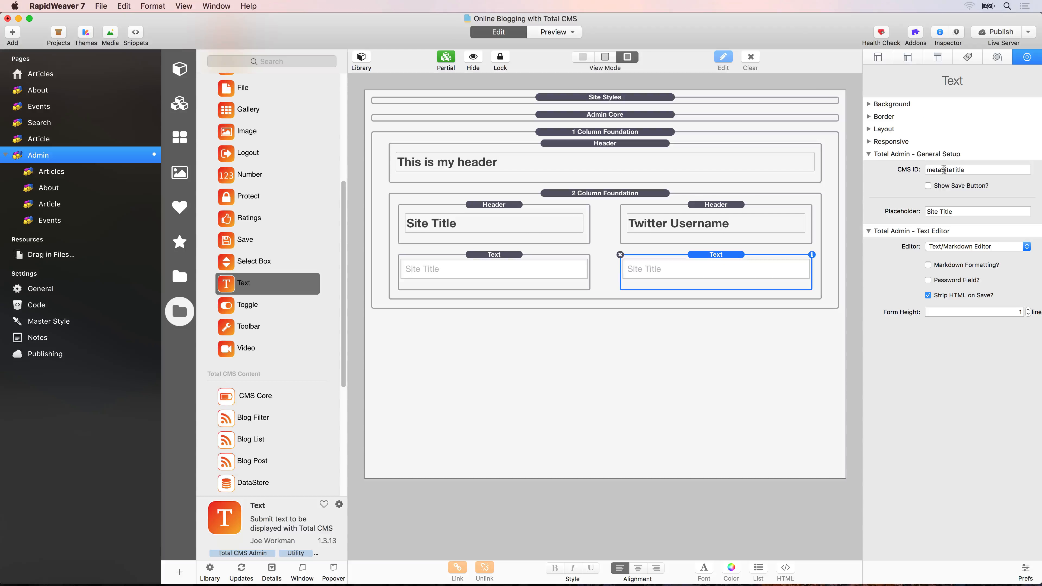
drag(940, 170, 965, 169)
text(Titt)
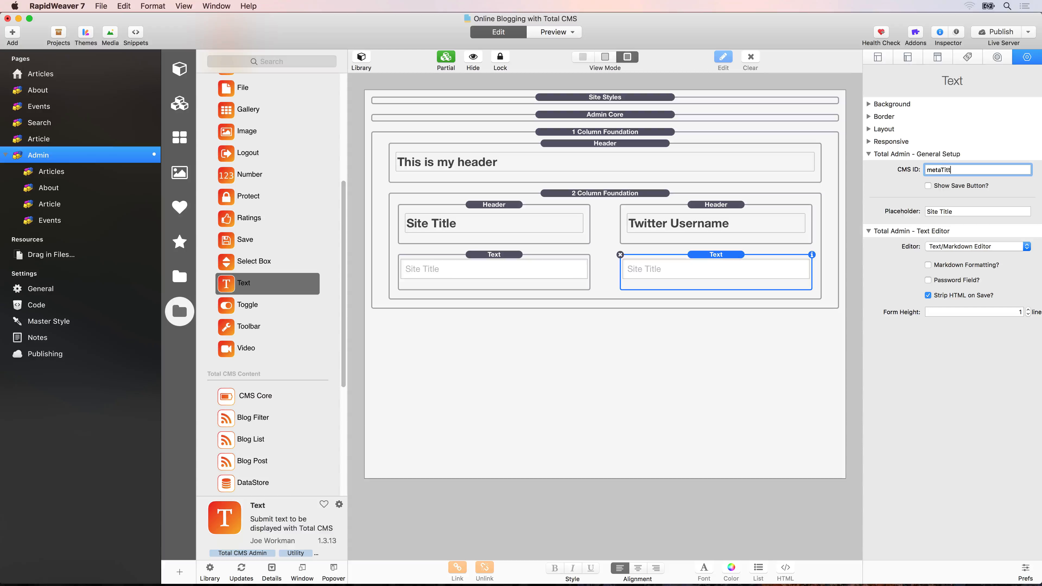
text(erUsername)
triple_click(942, 212)
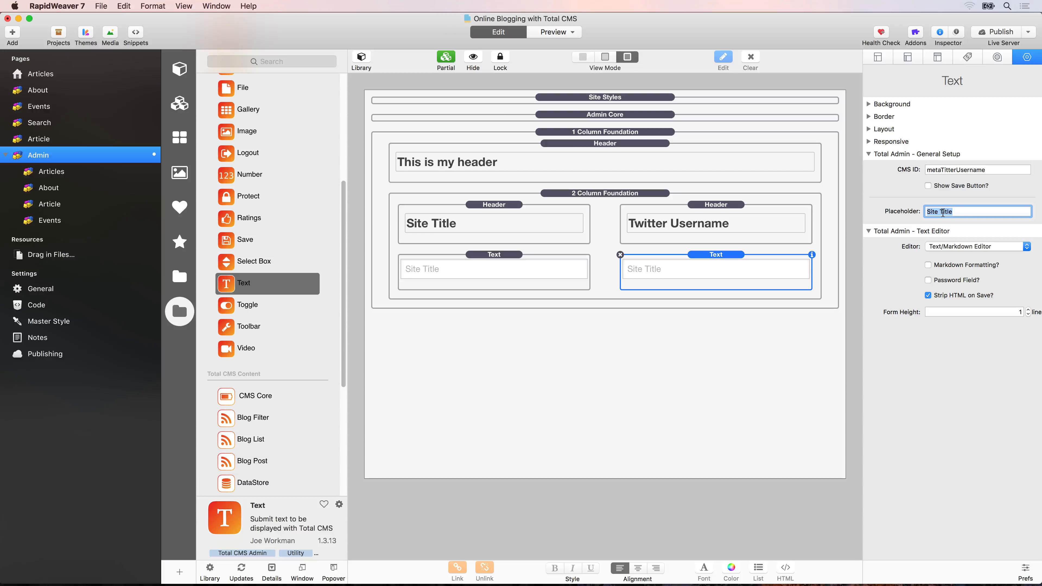
text(Twitter)
key(super+a)
text(@bencounsell)
key(Tab)
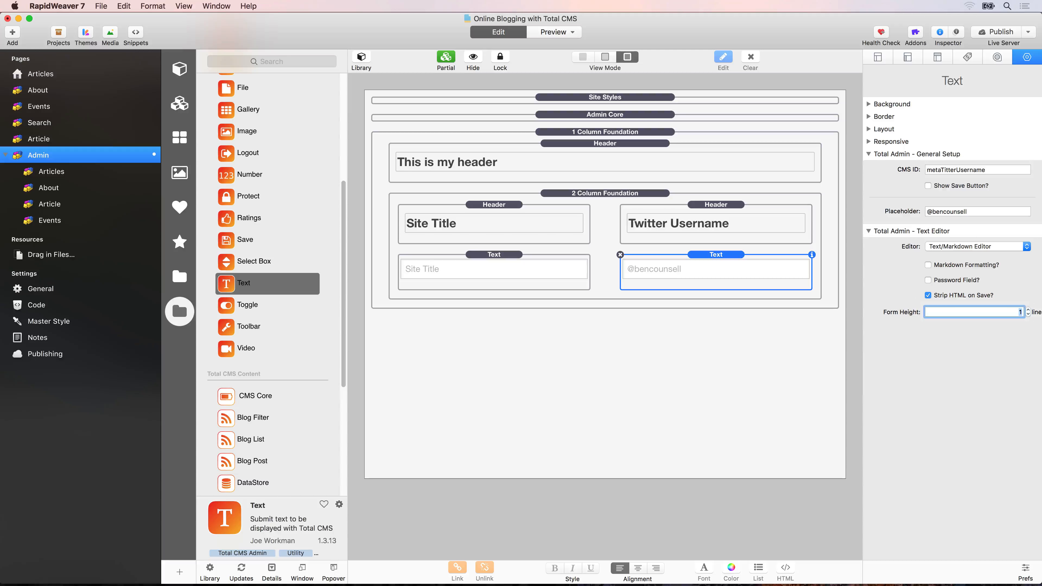
Change the text of the header above the 2 Column Foundation stack to Meta Data.
click(486, 169)
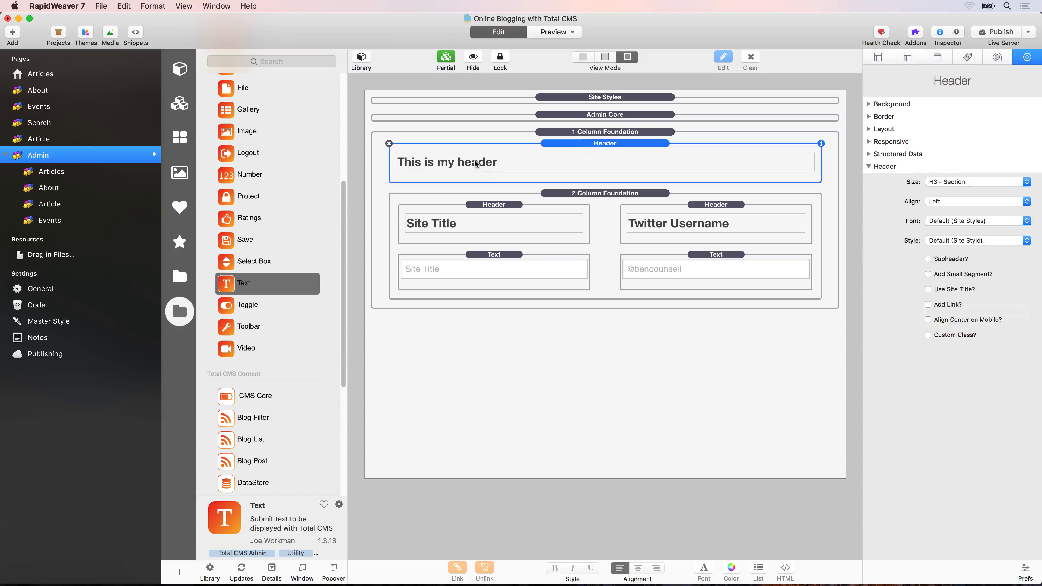
click(427, 161)
triple_click(427, 161)
text(Met)
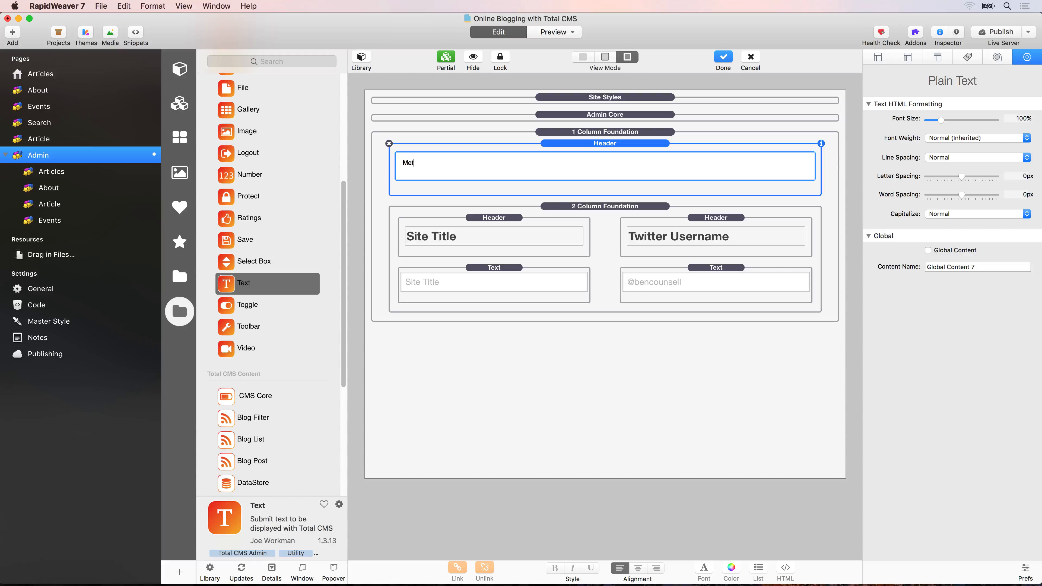
text(a Data)
Set the Site Title and Twitter Username headers to size H5 - Small.
click(476, 229)
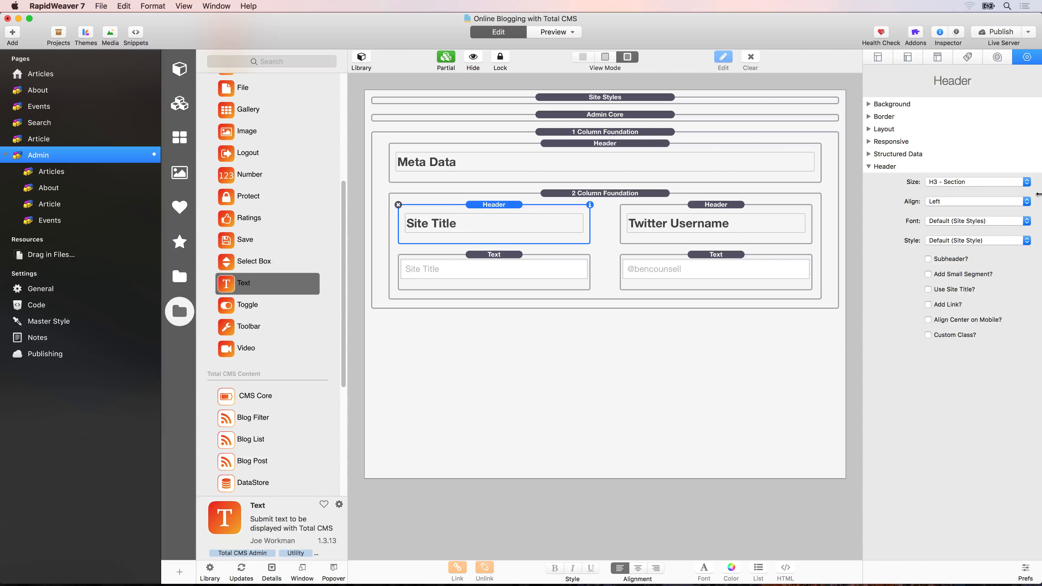
click(982, 182)
click(976, 199)
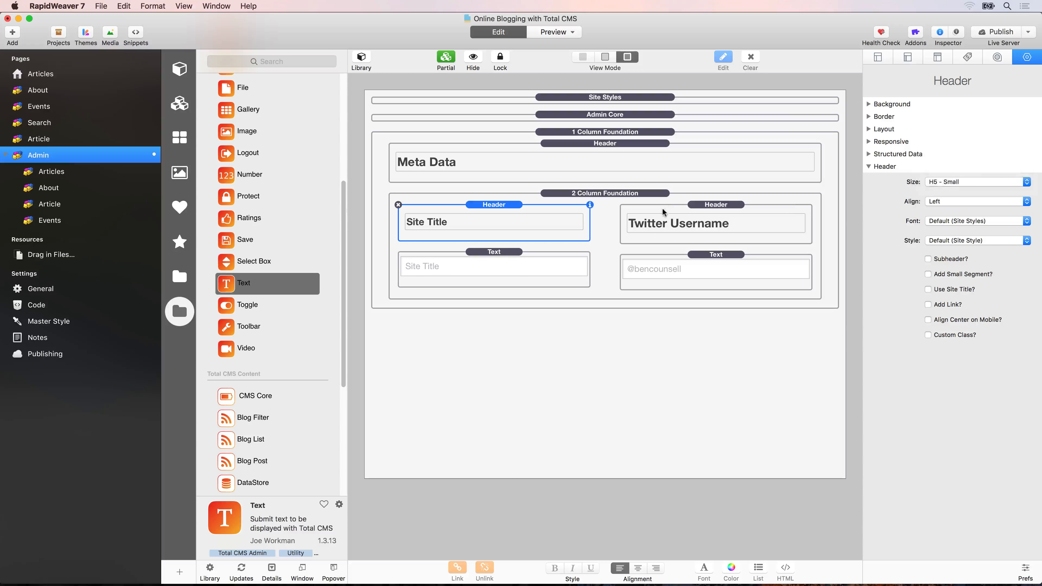
click(663, 212)
click(976, 181)
click(976, 200)
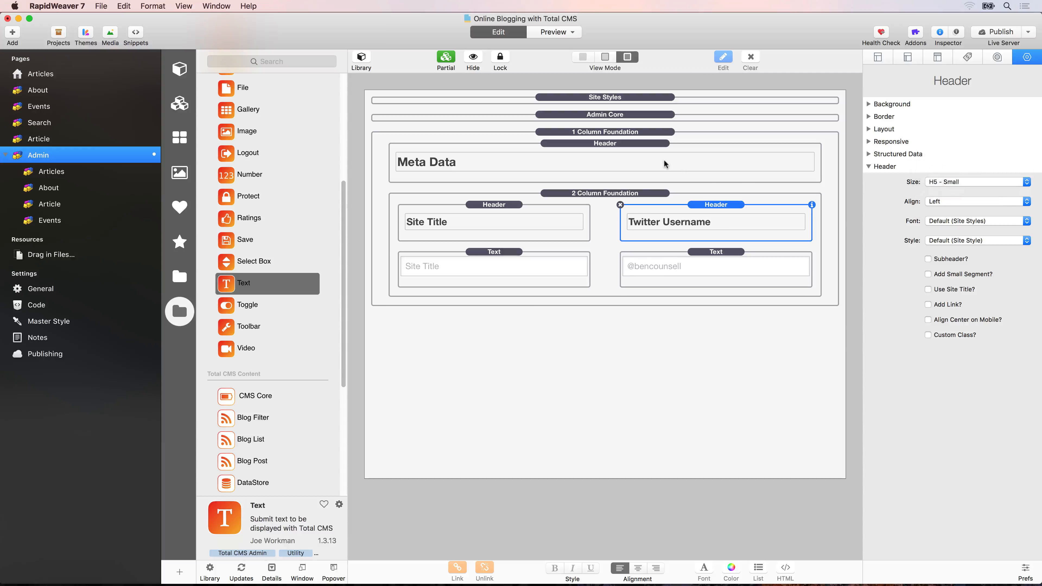
Set the Meta Data header's size to H1 - Page Title and its bottom margin to 40.
click(544, 163)
click(952, 181)
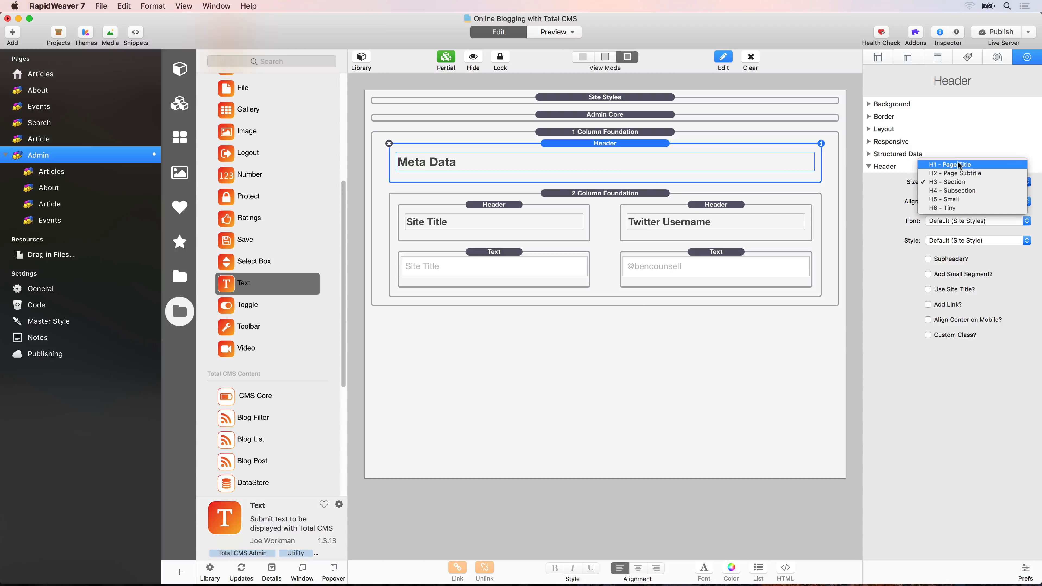
click(959, 165)
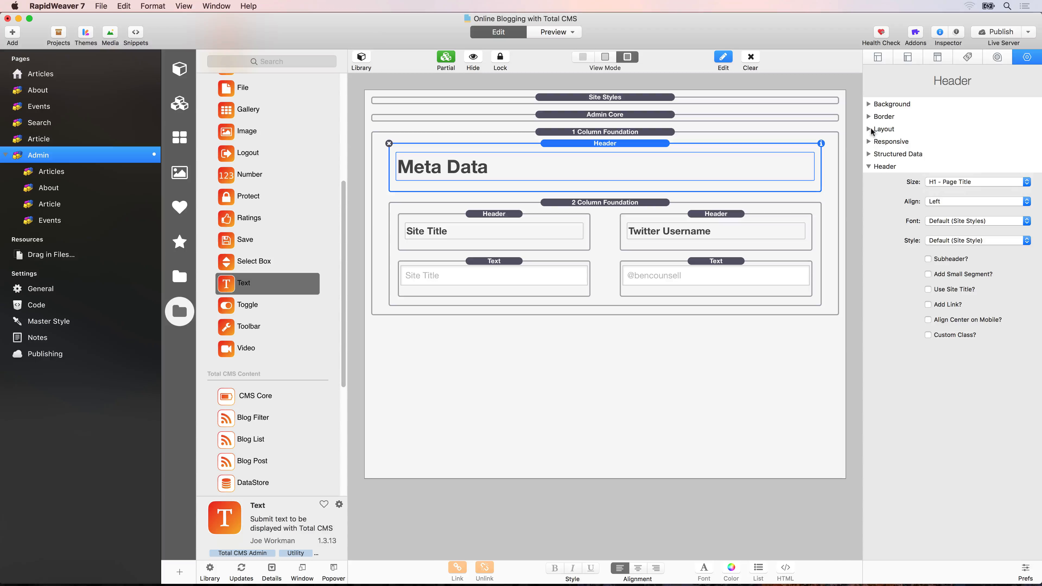
click(869, 129)
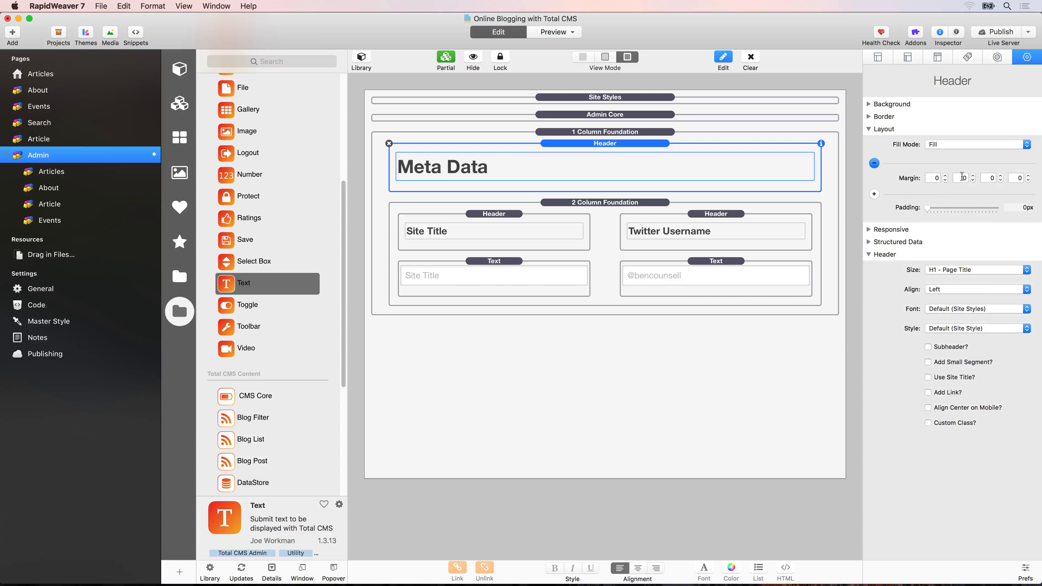
click(961, 176)
text(4)
key(Tab)
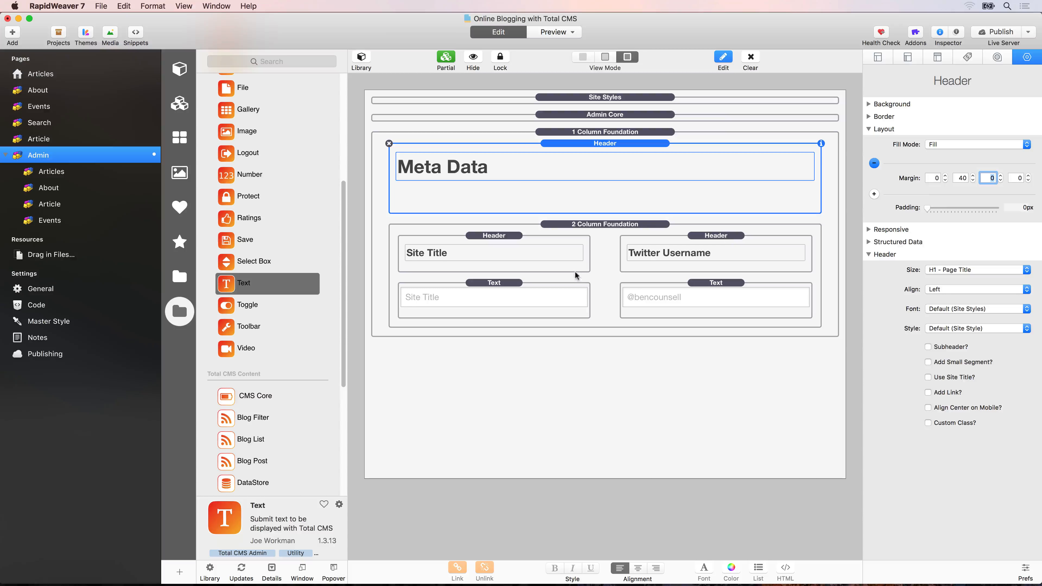
click(597, 254)
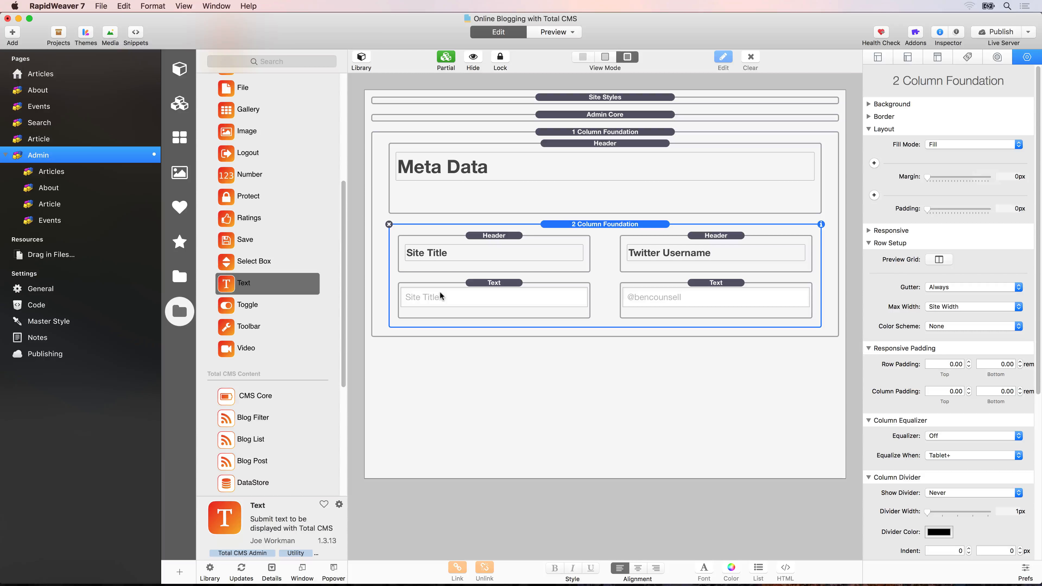
Set the Articles page's browser title to "Aticles | %site_title%" in its meta data.
click(58, 72)
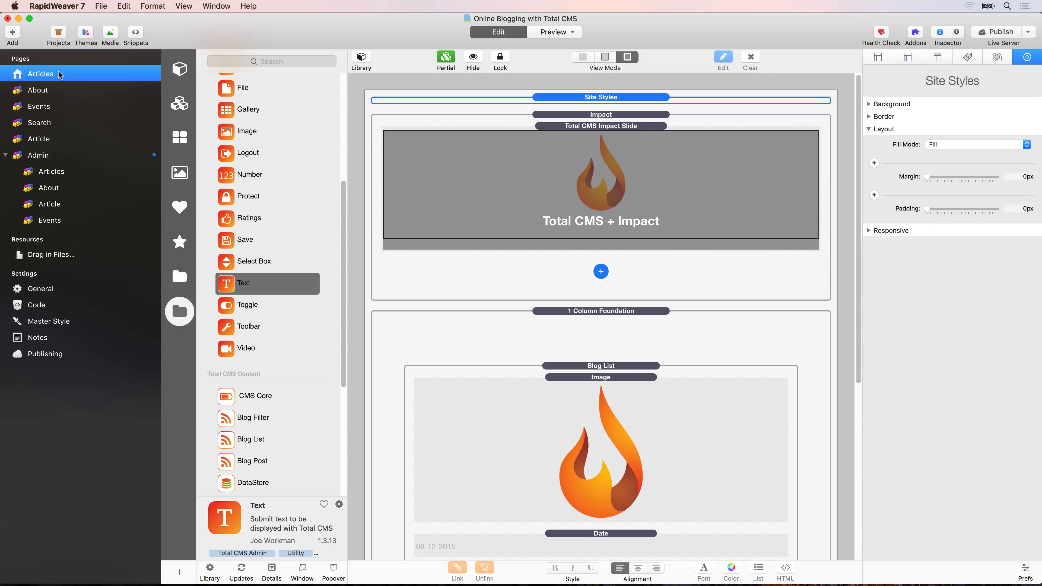
click(878, 58)
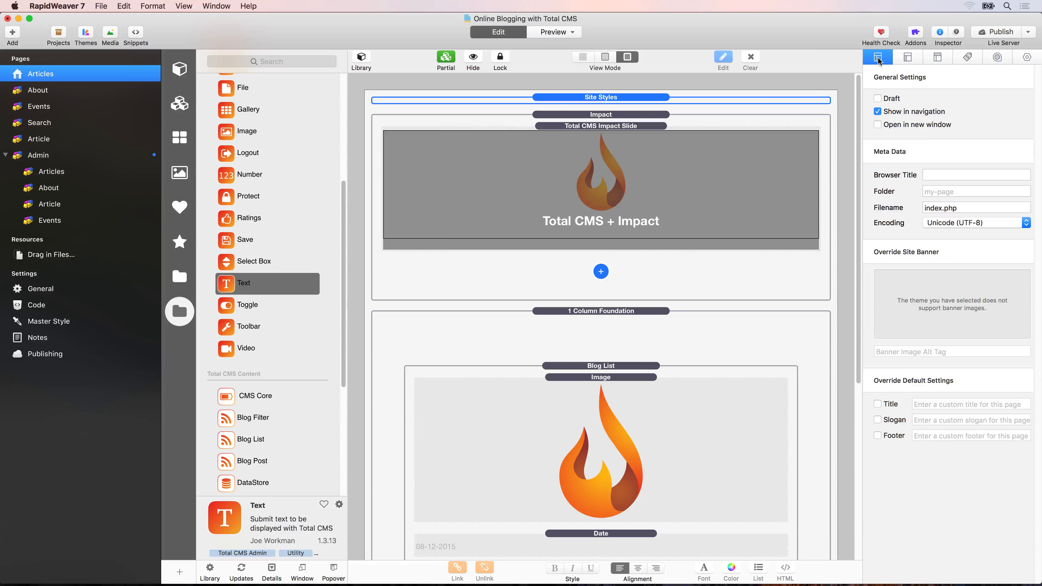
click(930, 175)
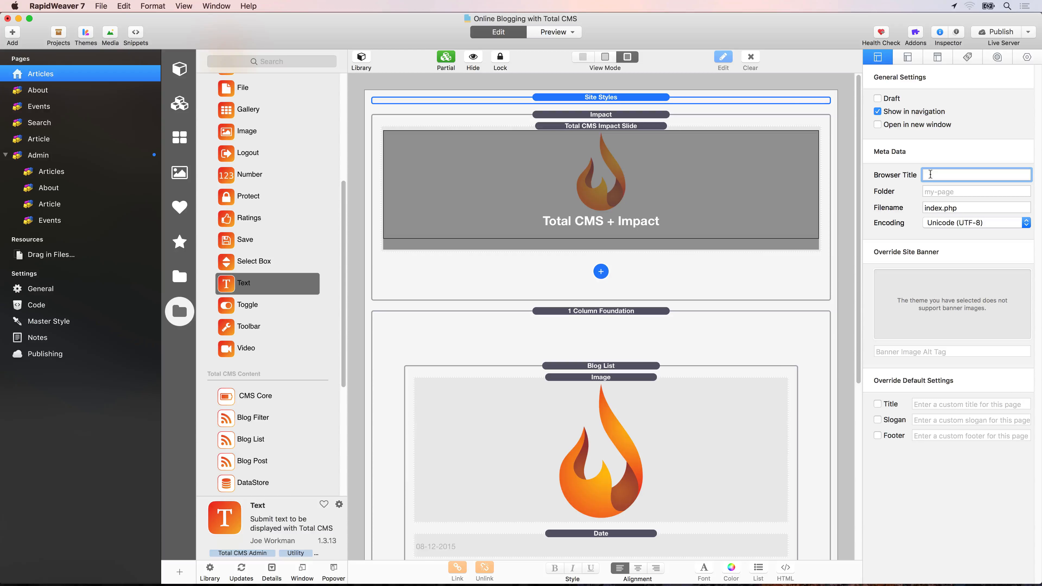
text(Aticles | %site_title%)
Replace site_title with metaSiteTitle inside the browser title's macro on the Articles page.
key(shift+Left)
key(shift+Left)
key(shift+Left)
key(shift+Left)
key(shift+Left)
key(shift+Left)
key(shift+Left)
key(shift+Left)
key(shift+Left)
key(shift+Left)
key(shift+Left)
key(shift+Left)
click(959, 175)
key(alt+shift+Right)
text(metaSiteTitle)
Check the CMS ID of the Text stack under the Site Title header on the Admin page.
click(53, 159)
click(492, 295)
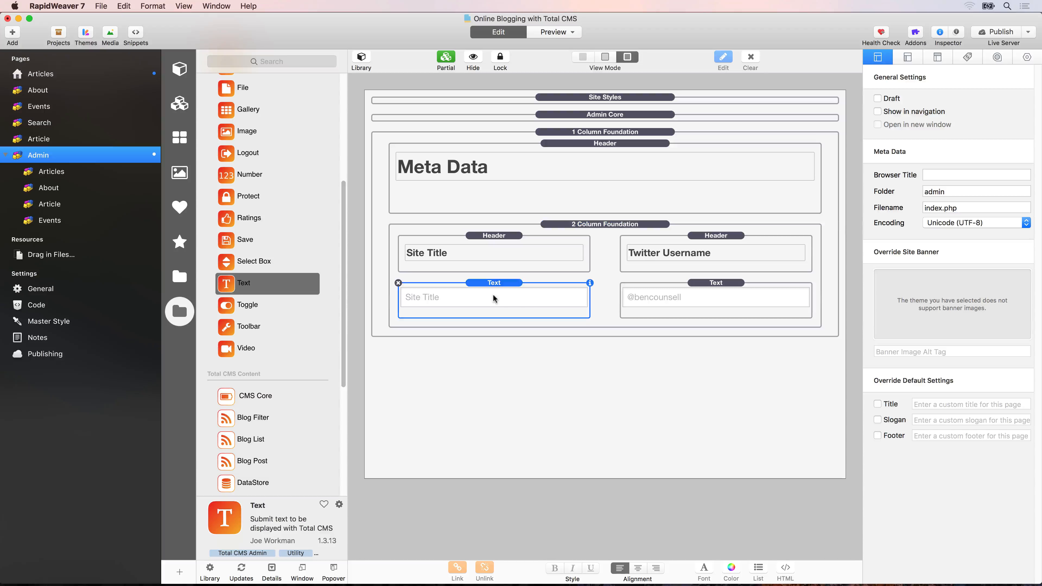
click(1032, 58)
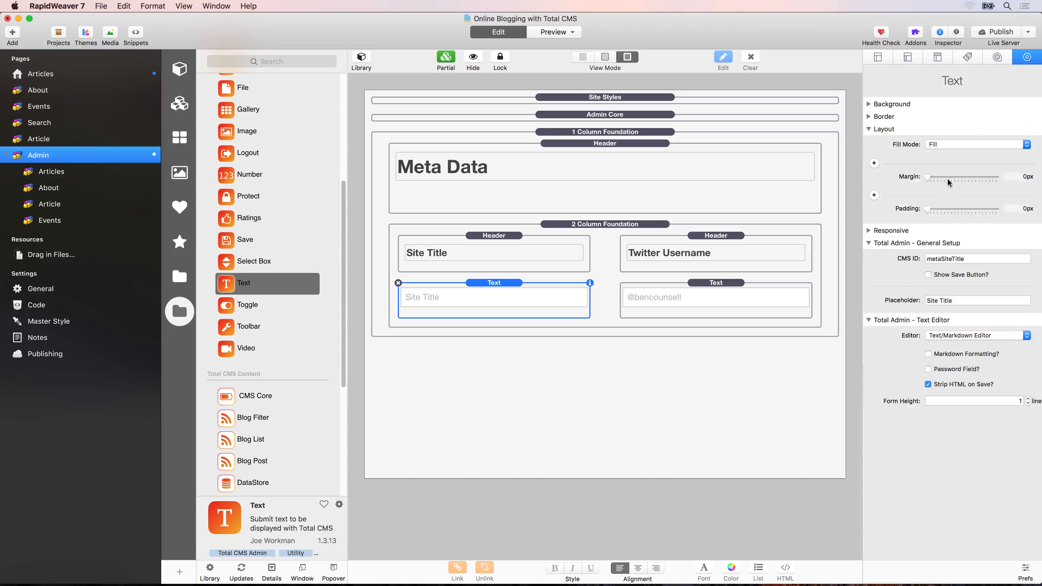
double_click(955, 259)
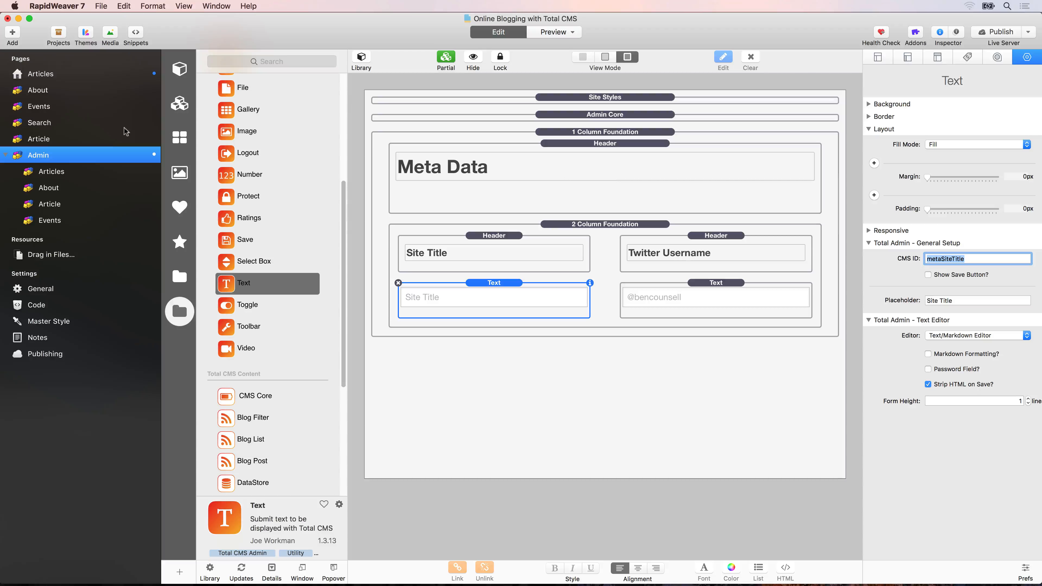
Set the Twitter account of the Article page's Blog Post stack to the macro %metaTwitterUsername%.
click(58, 141)
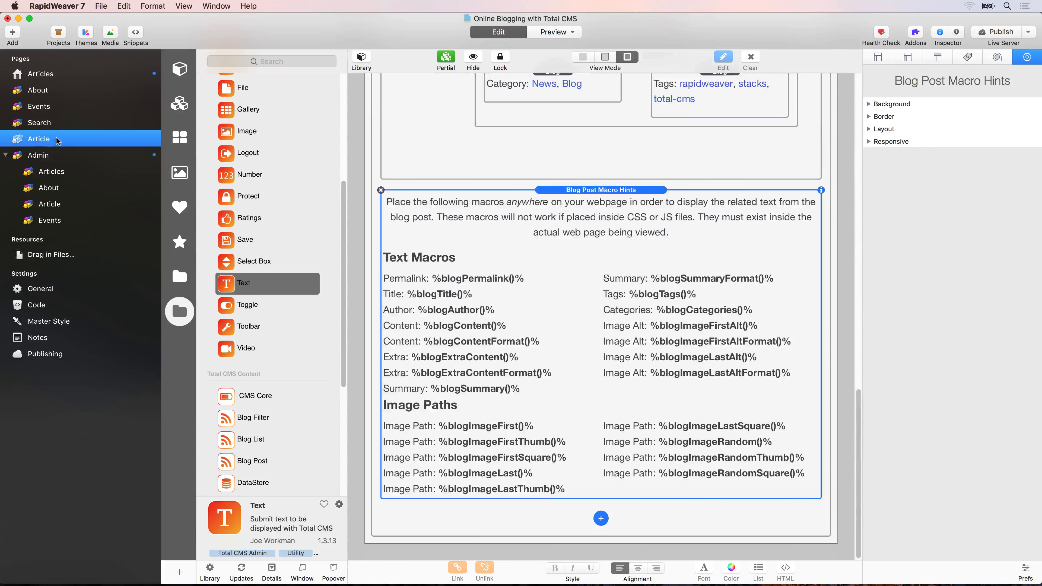
scroll(624, 144, up, 5)
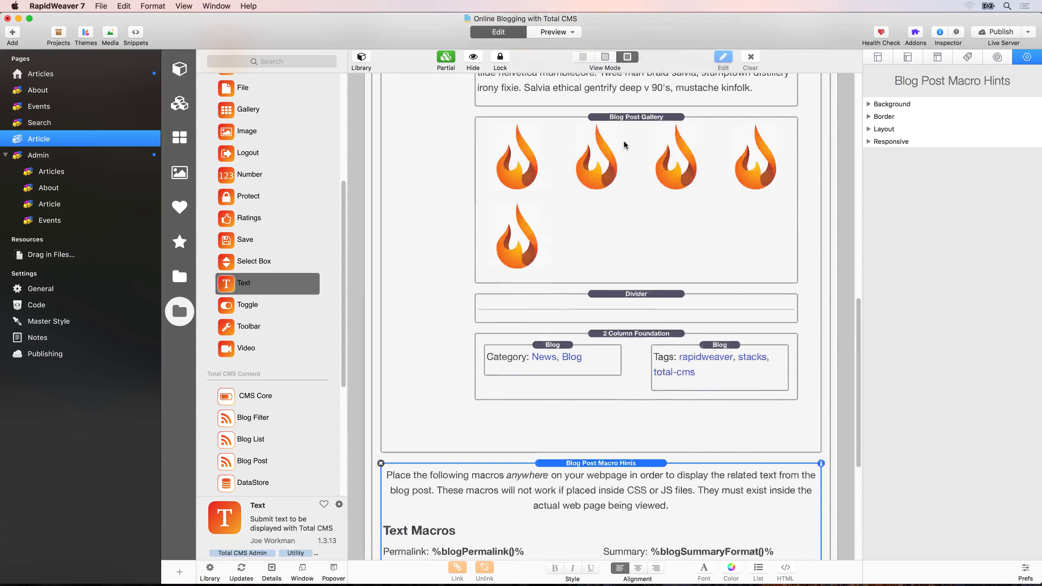
scroll(624, 145, up, 10)
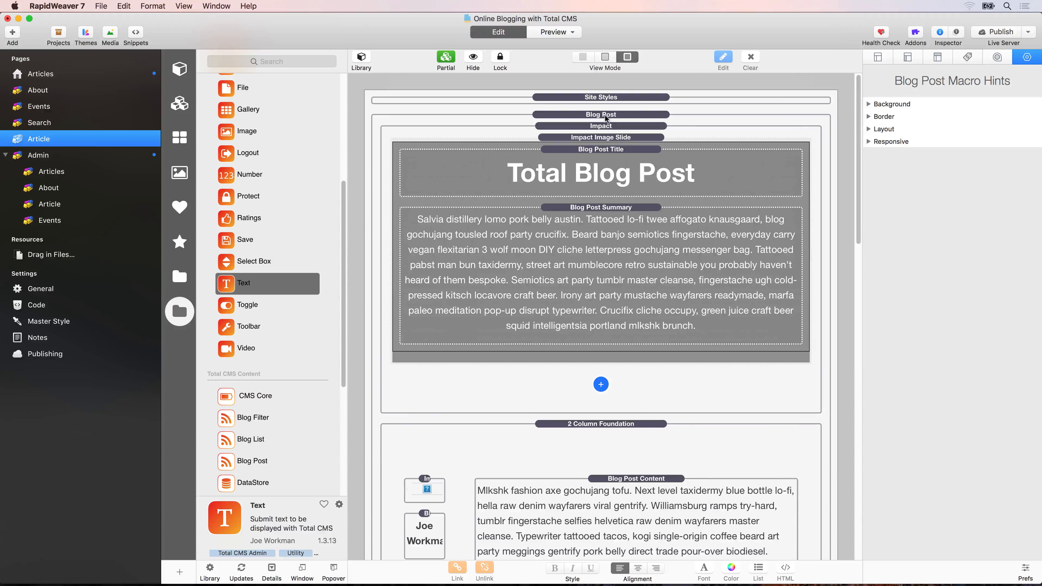
click(605, 118)
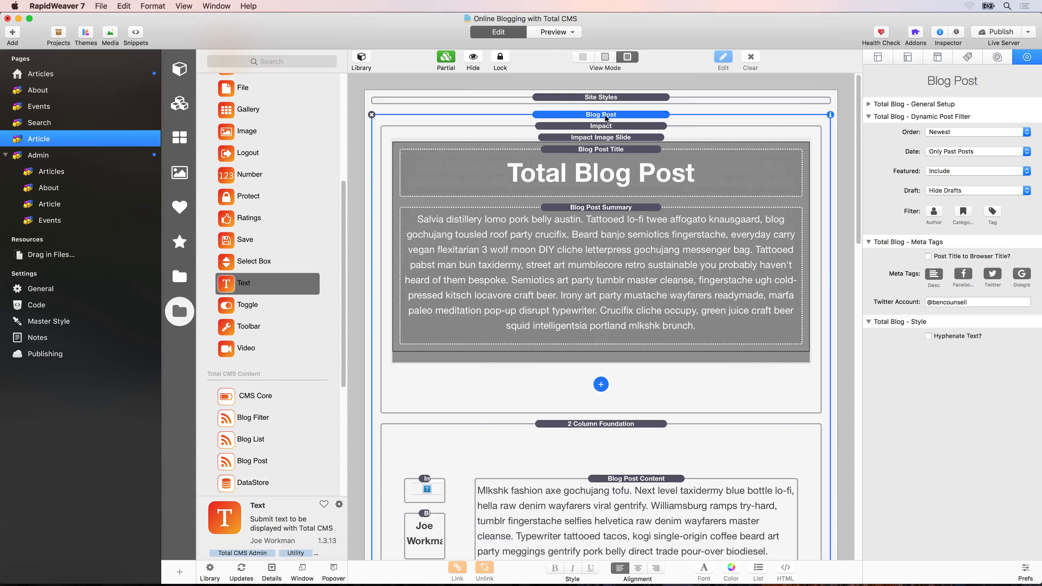
triple_click(943, 303)
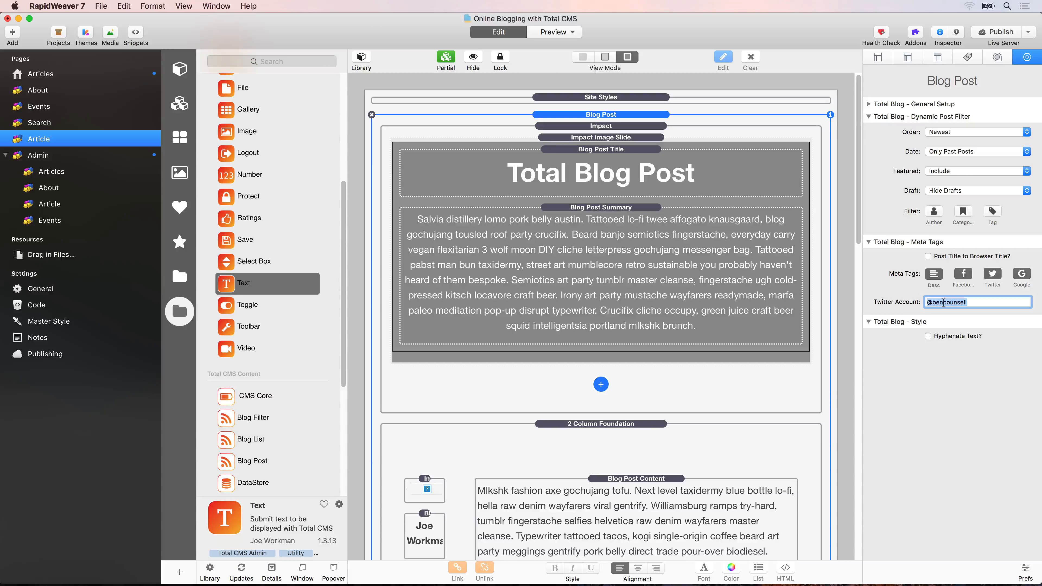
text(%metaTwitterA)
key(BackSpace)
key(BackSpace)
text(Username%)
Set the CMS ID of the Text stack under the Admin page's Twitter Username header to metaTwitterUsername and publish the site.
double_click(948, 302)
key(super+c)
click(97, 160)
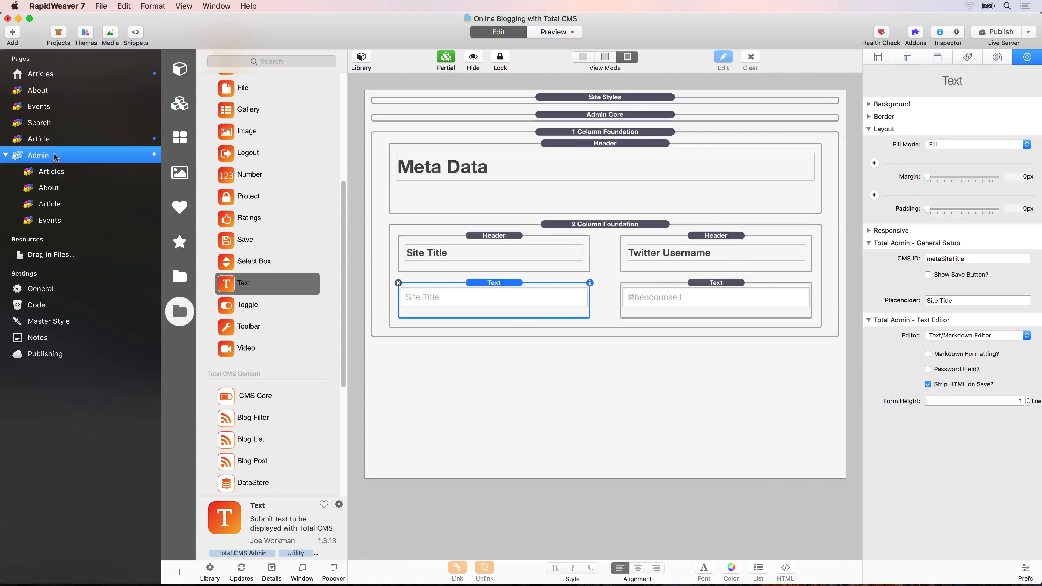
click(727, 300)
click(983, 257)
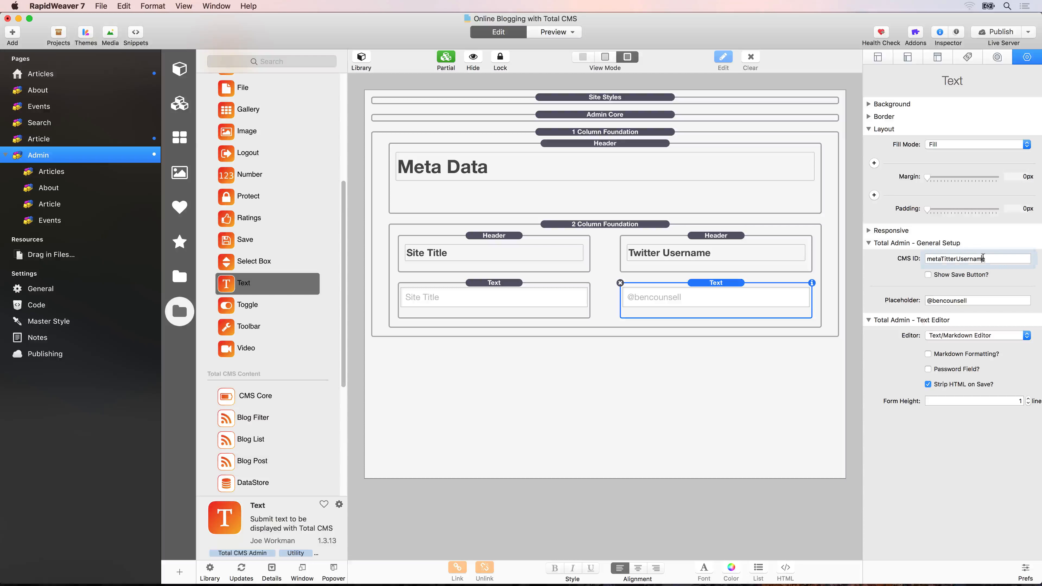
key(super+a)
key(super+v)
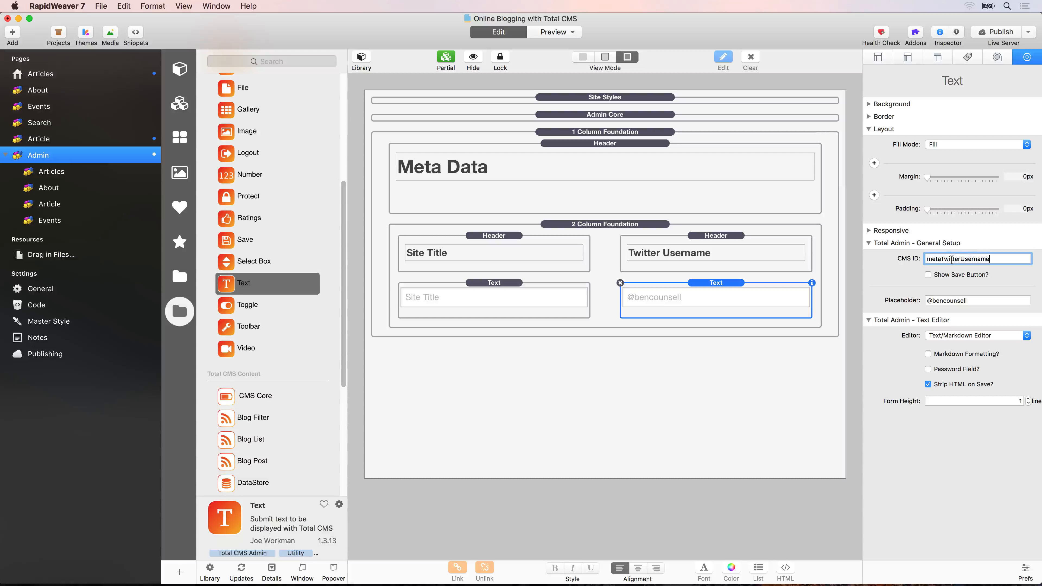
key(super+z)
key(super+v)
click(985, 32)
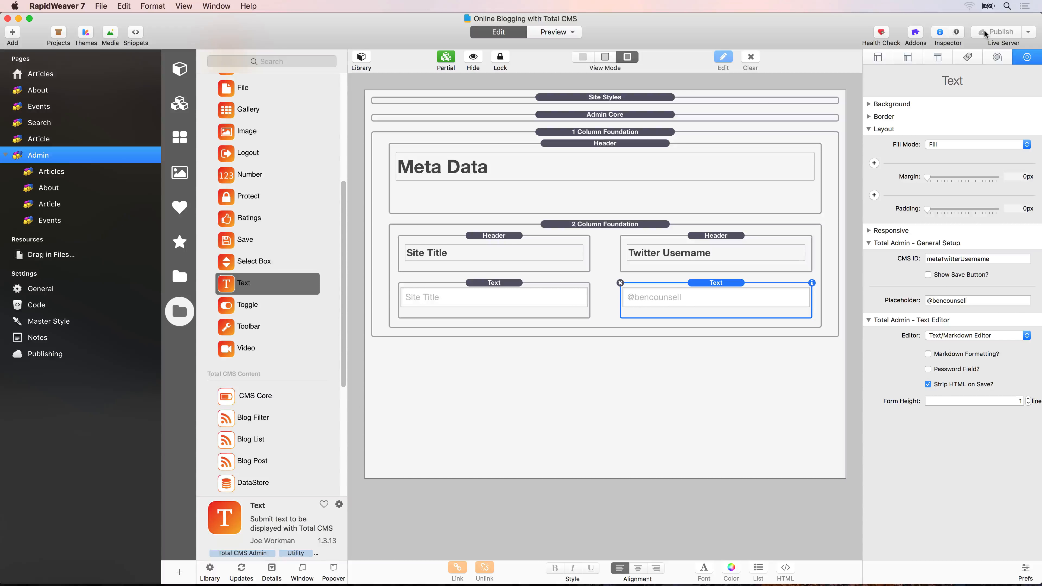
Switch to Safari, open the blog's admin/ page and log in with the admin password.
key(super+space)
text(safari)
key(Return)
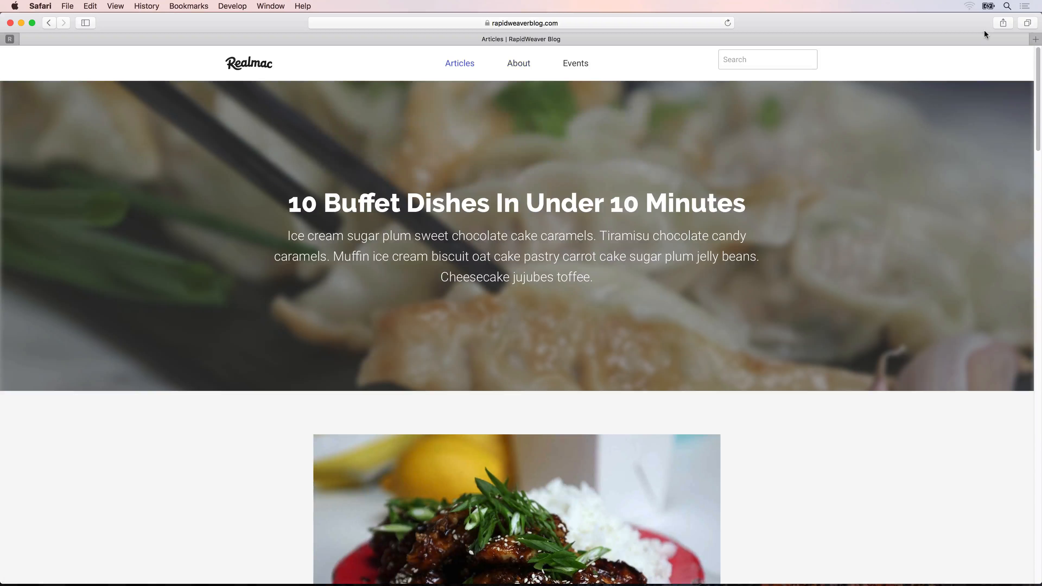
click(632, 24)
text(admin/)
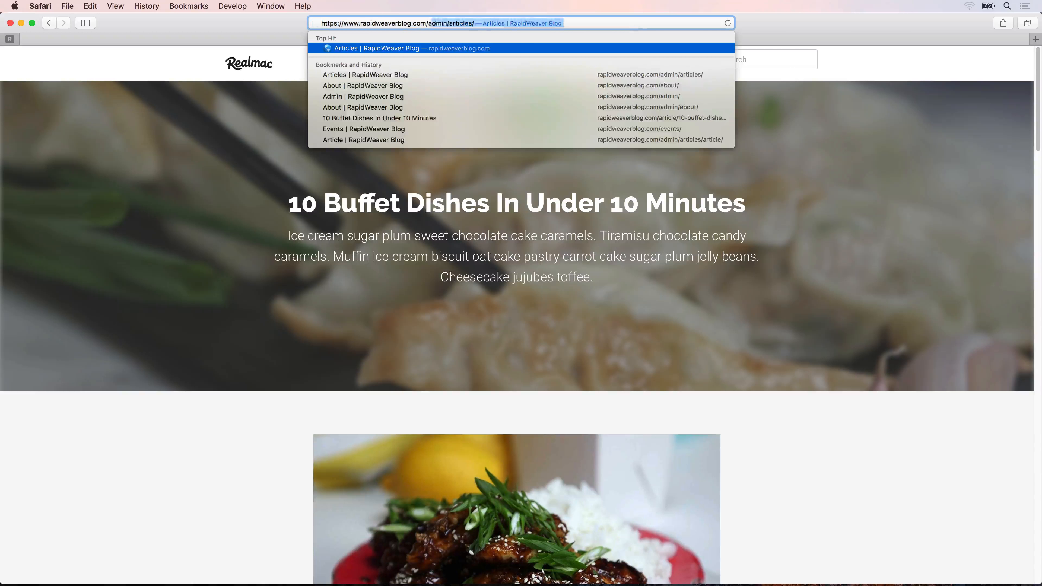
key(Return)
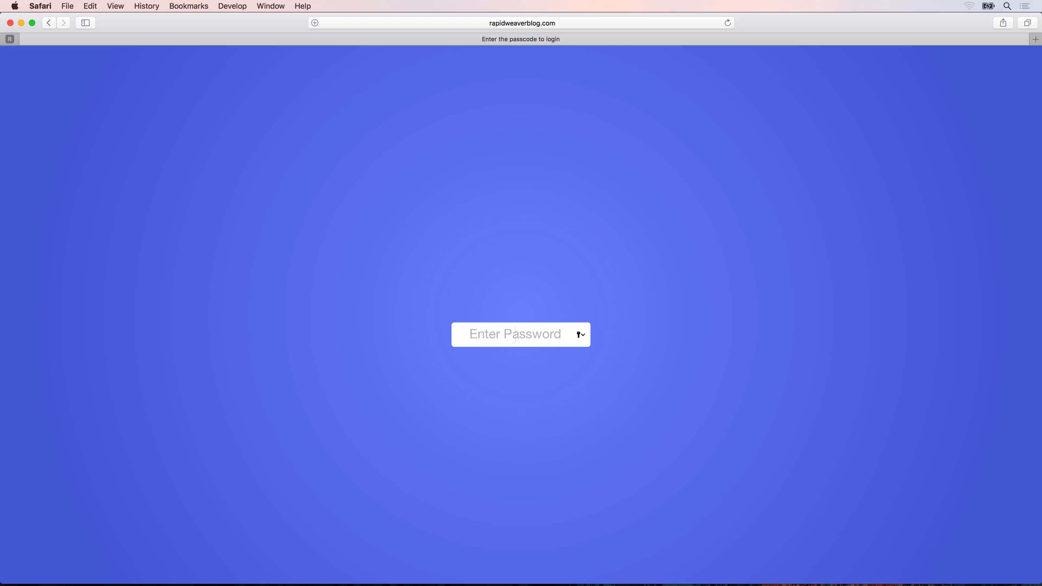
key(Return)
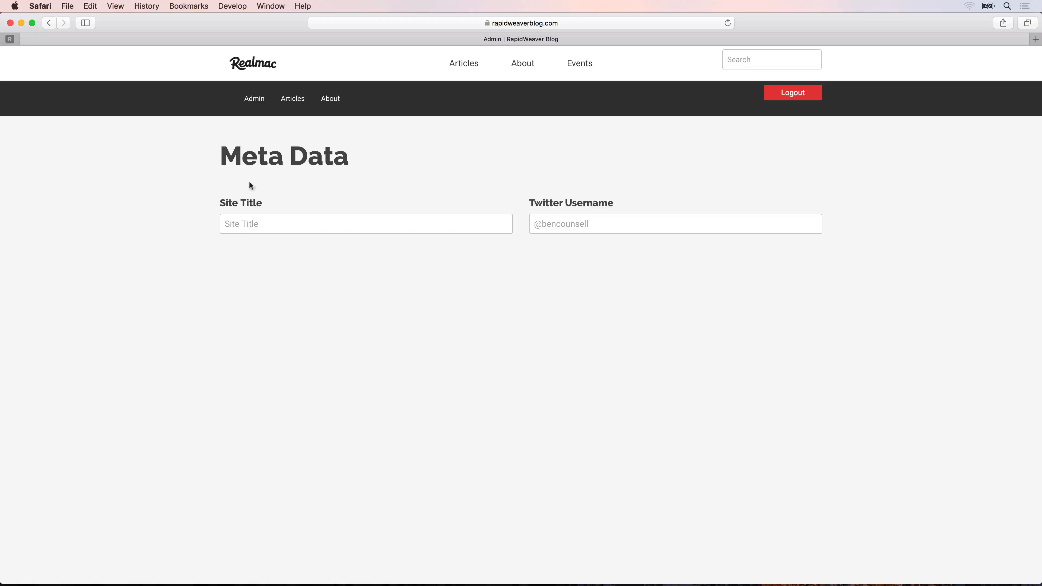
click(237, 216)
key(Tab)
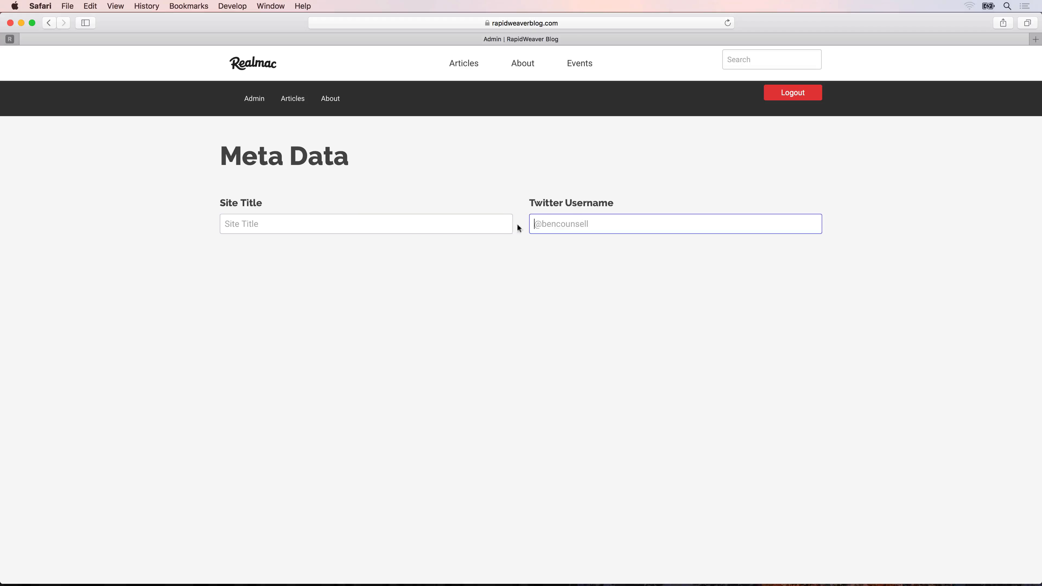
click(403, 227)
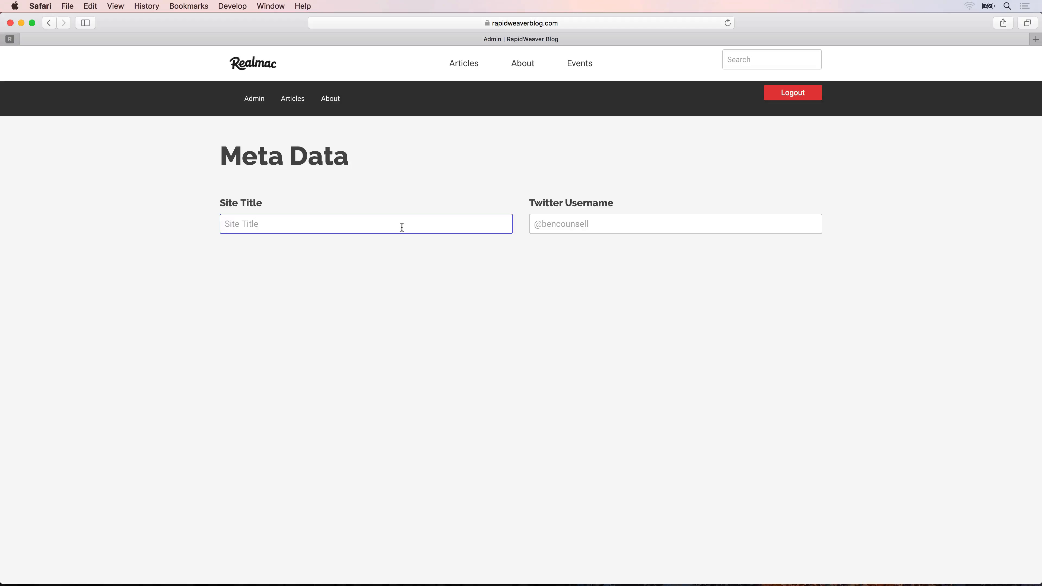
text(Testing Title)
key(Tab)
text(@)
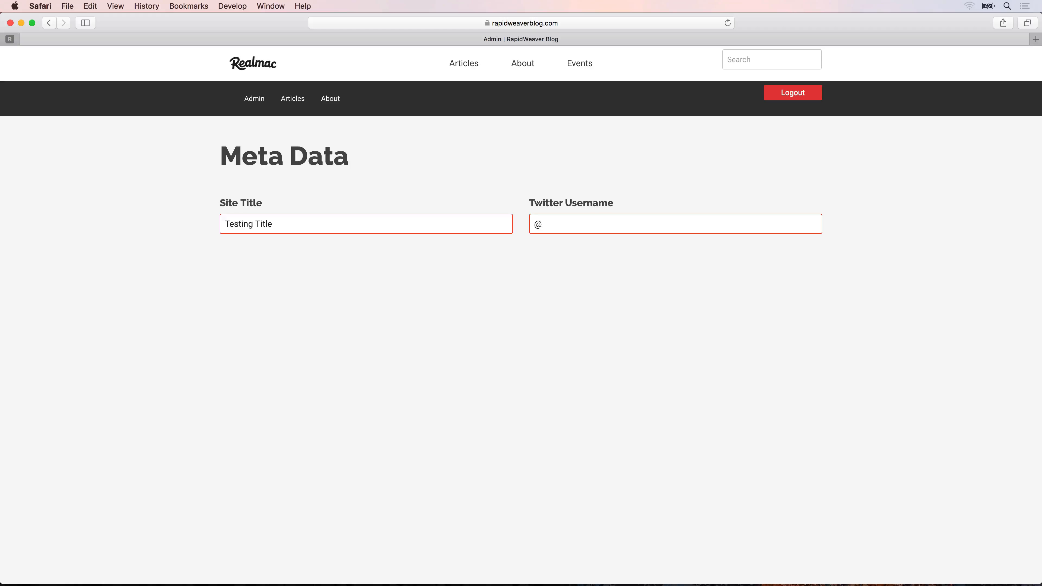
text(twitter)
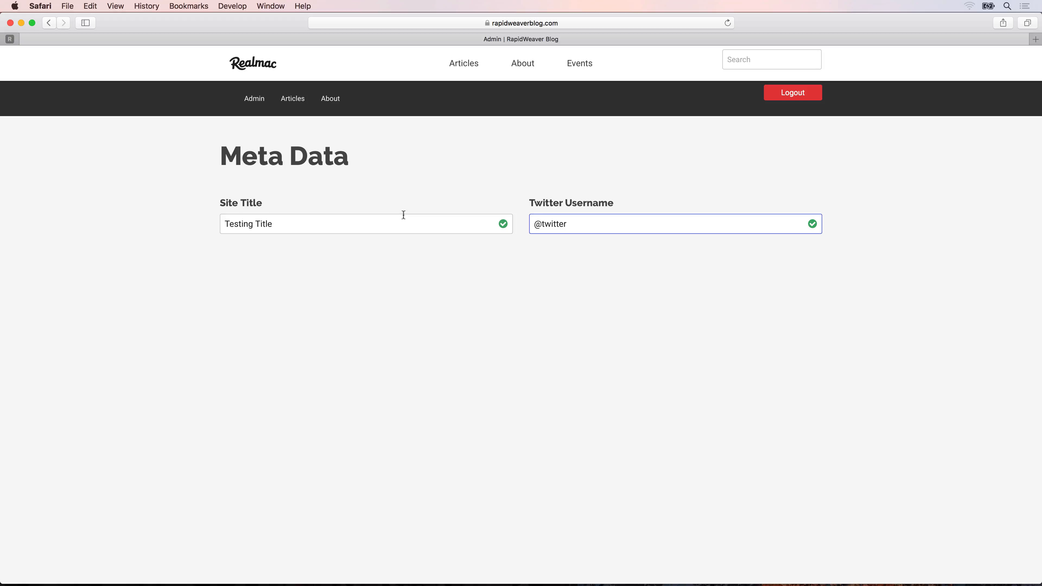
click(471, 67)
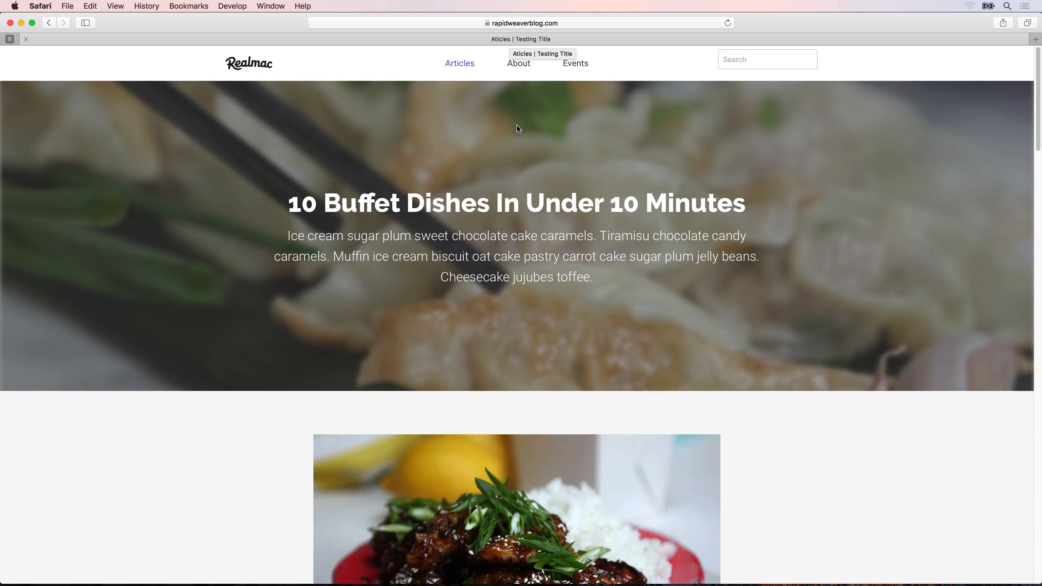
Go back to the Admin page, set the site title to "Ben Food Blog" and check the Articles page's browser title.
key(super+[)
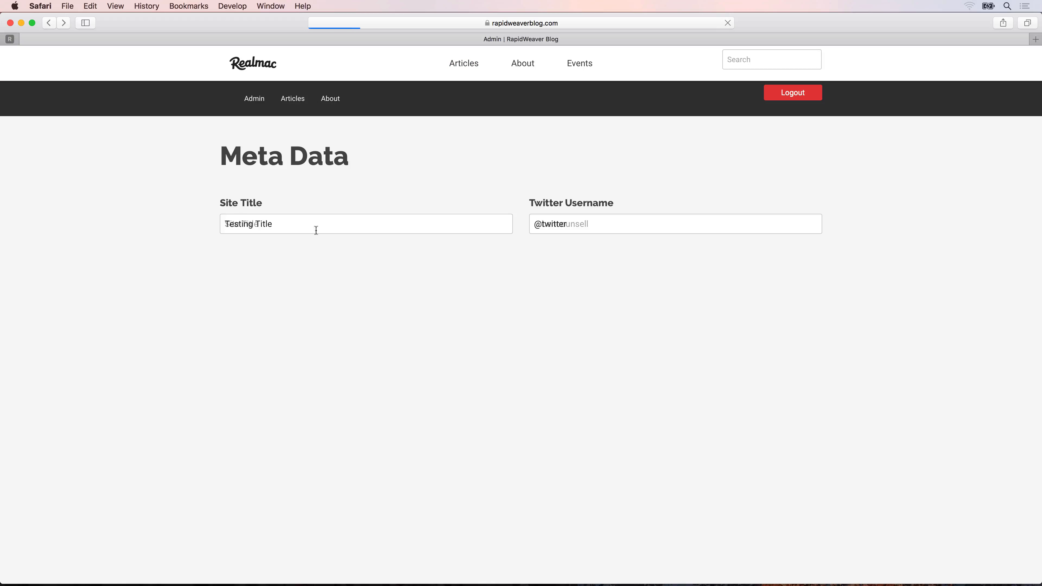
triple_click(260, 227)
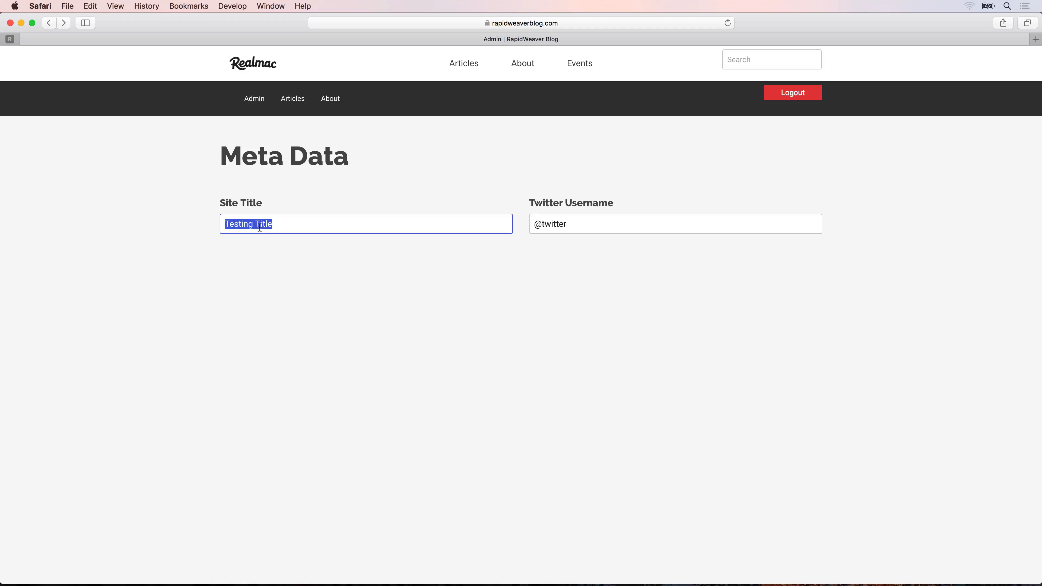
text(Ben Food Blog)
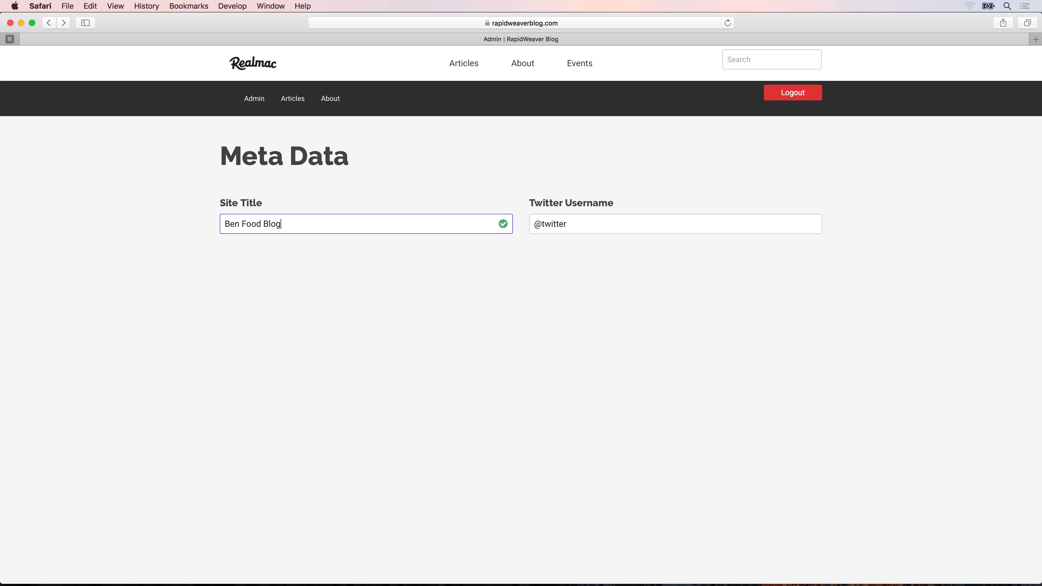
click(462, 64)
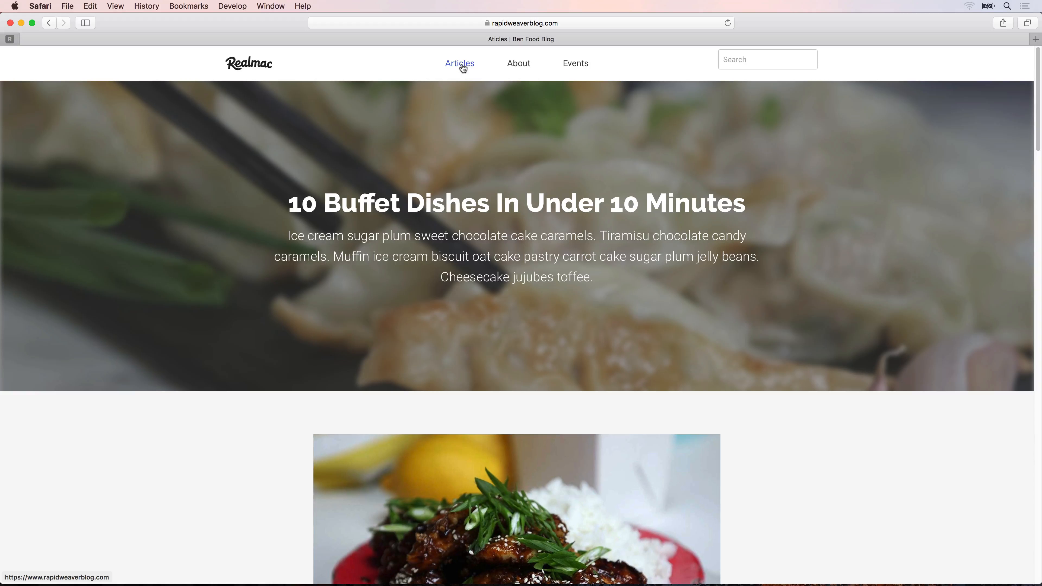
Open the "10 Buffet Dishes In Under 10 Minutes" article and inspect the twitter:site meta tag in its head source.
click(448, 197)
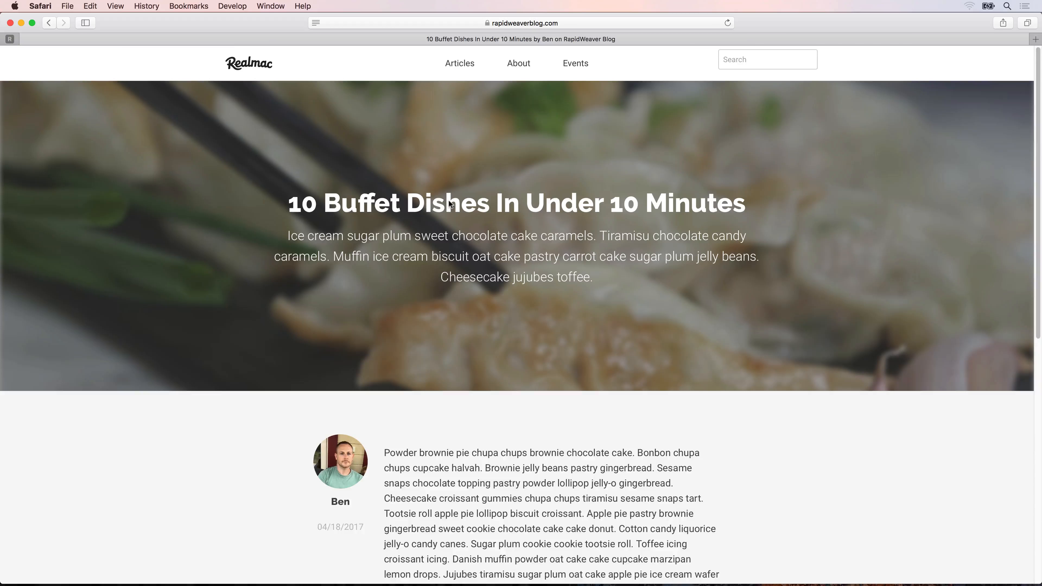
key(alt+super+i)
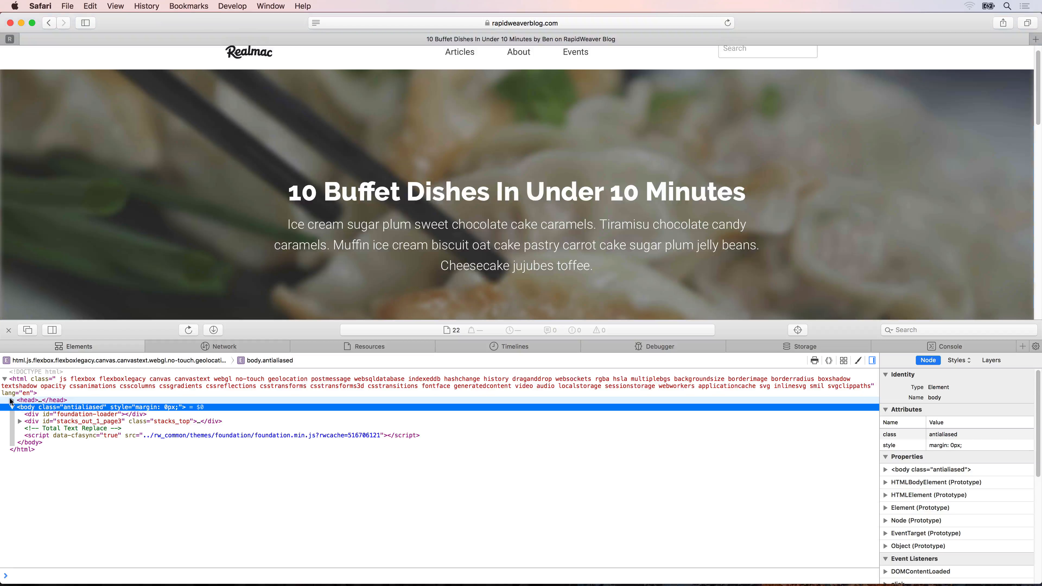
click(11, 400)
scroll(54, 444, down, 10)
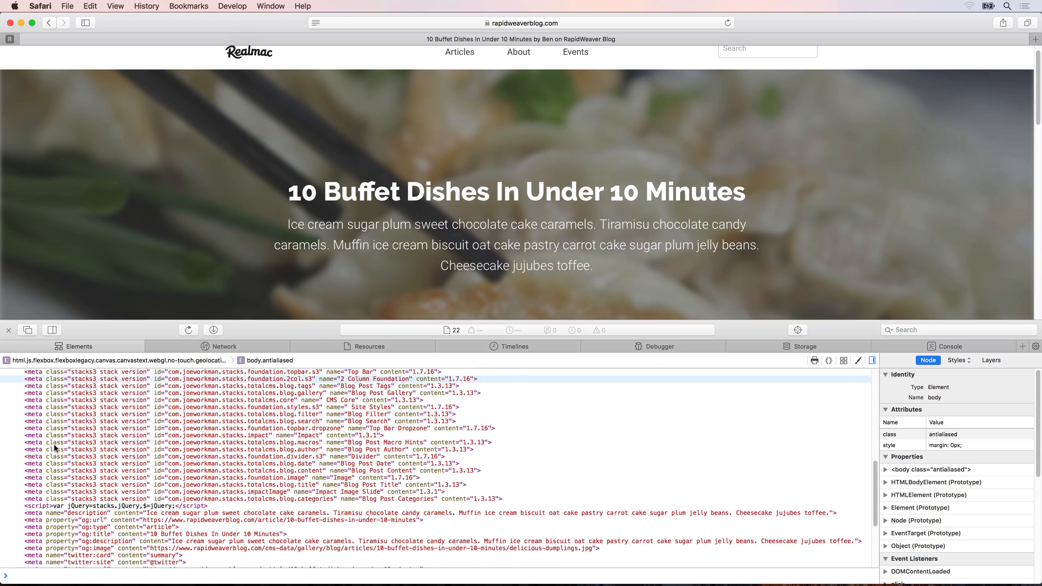
scroll(54, 444, down, 5)
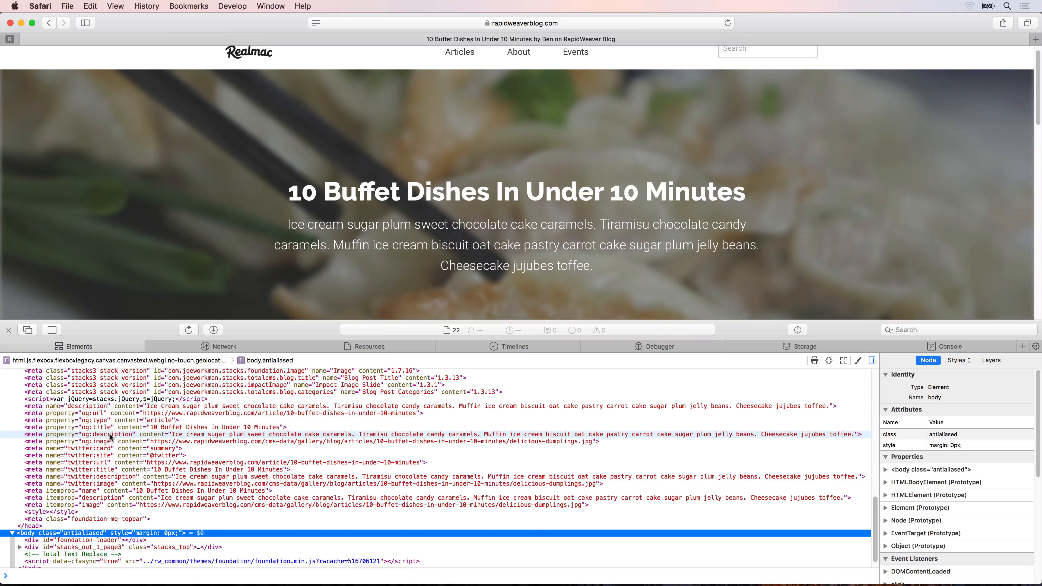
click(82, 456)
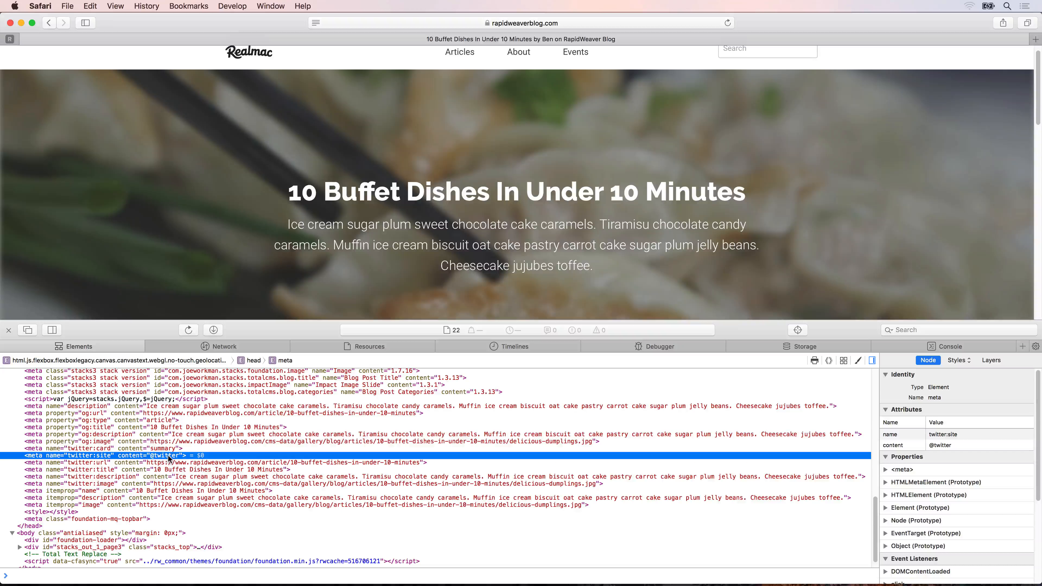
Open rapidweaverblog.com/admin in a new tab and replace the Twitter username with the blog owner's handle.
key(super+t)
text(rapidw)
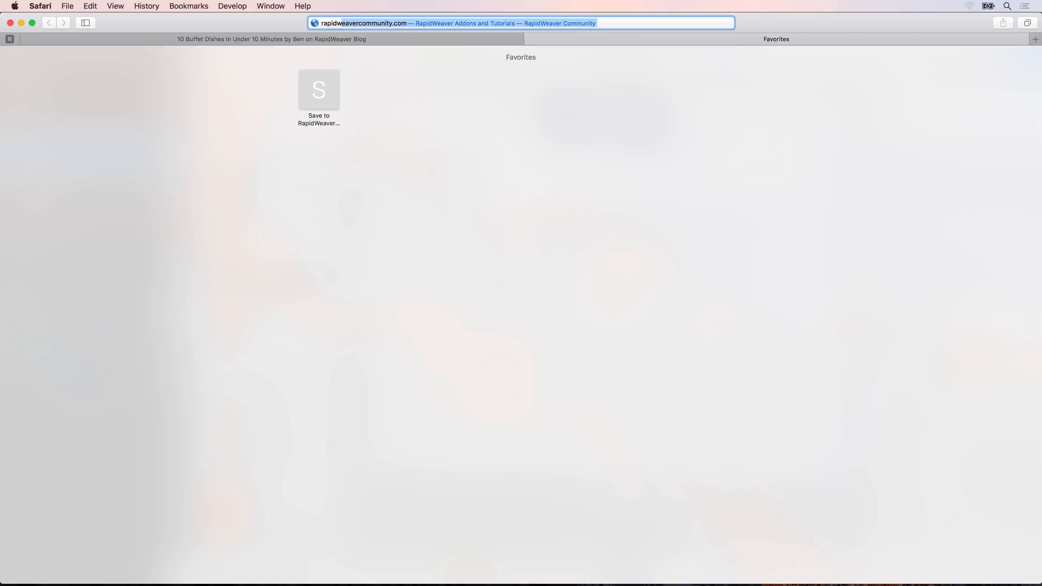
text(eaverblog.com/adm)
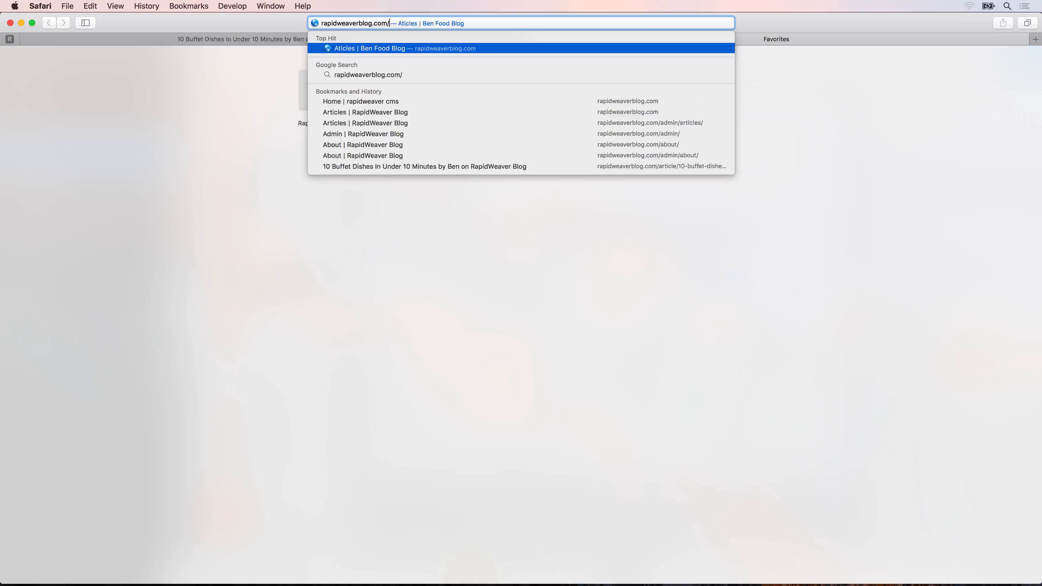
text(in)
key(Return)
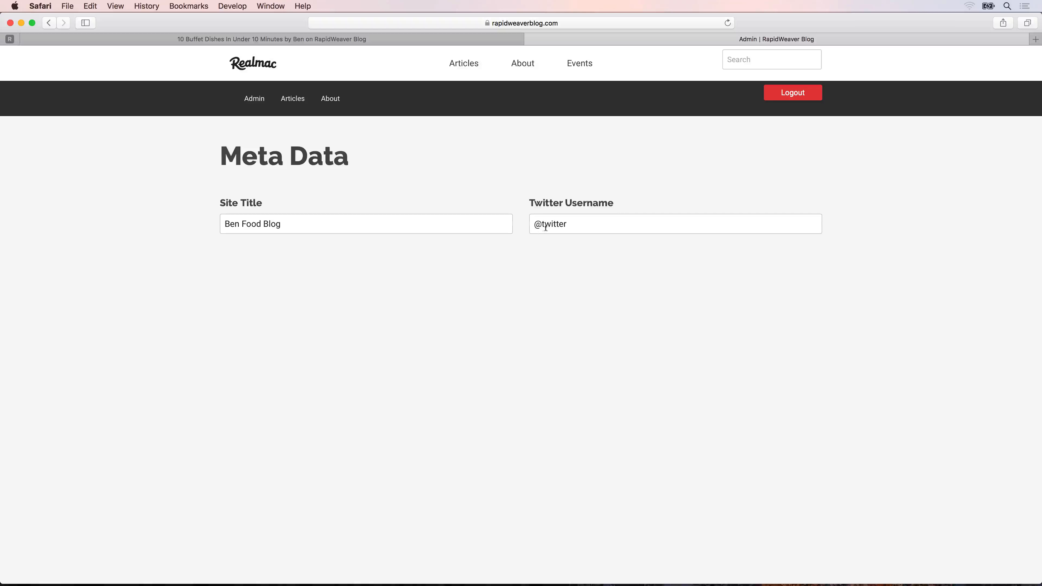
double_click(546, 225)
text(bencounsel)
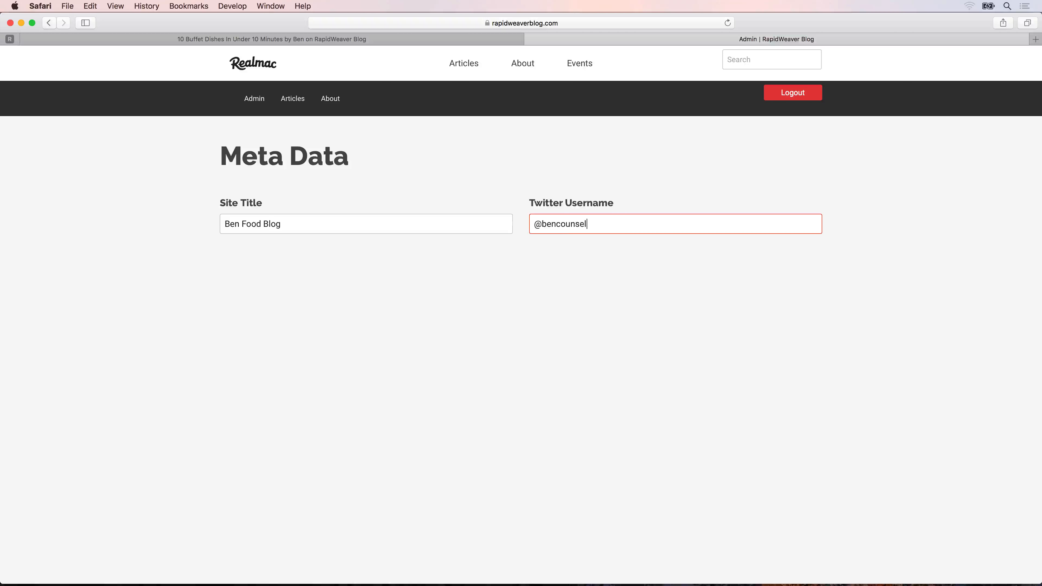
text(l)
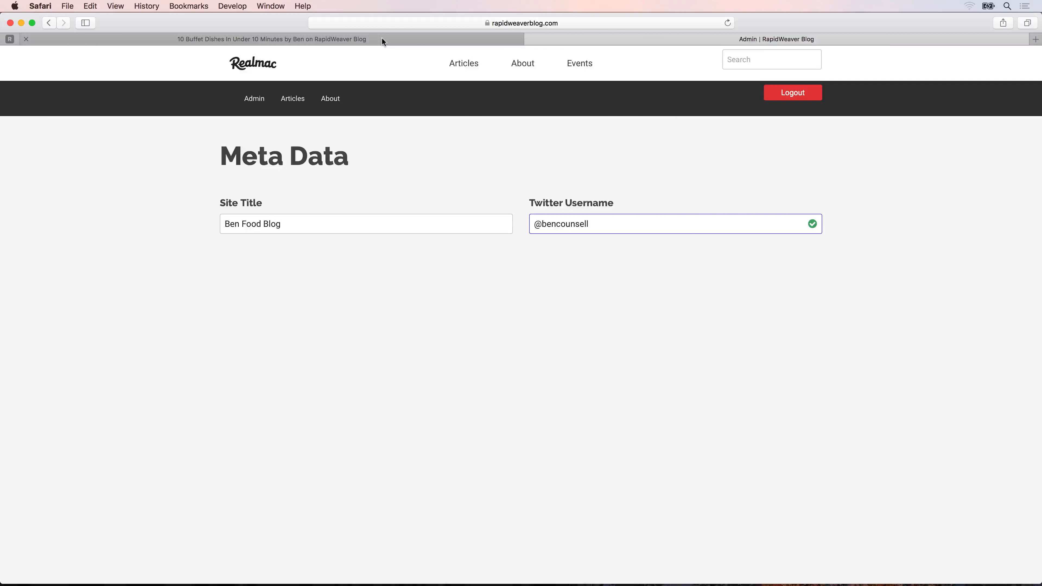
Recheck the twitter:site meta tag in the reloaded article's source and close the web inspector.
click(382, 39)
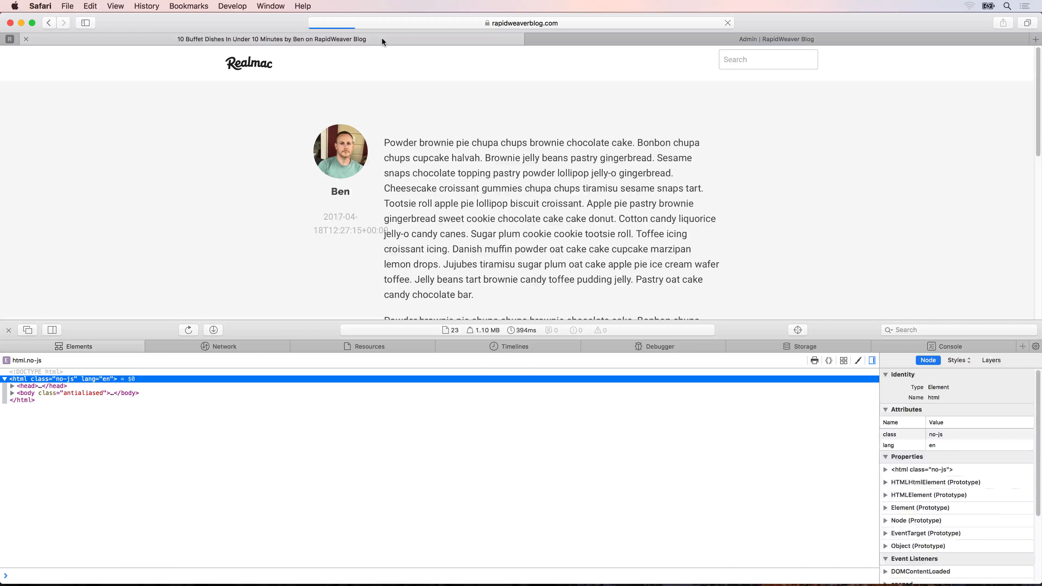
scroll(55, 397, down, 4)
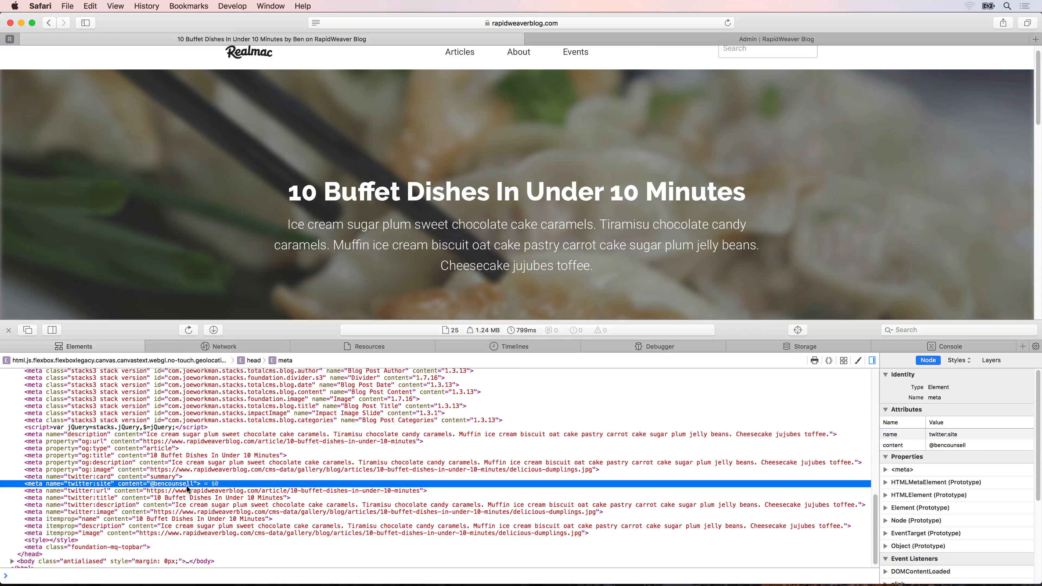
click(8, 331)
scroll(381, 246, up, 1)
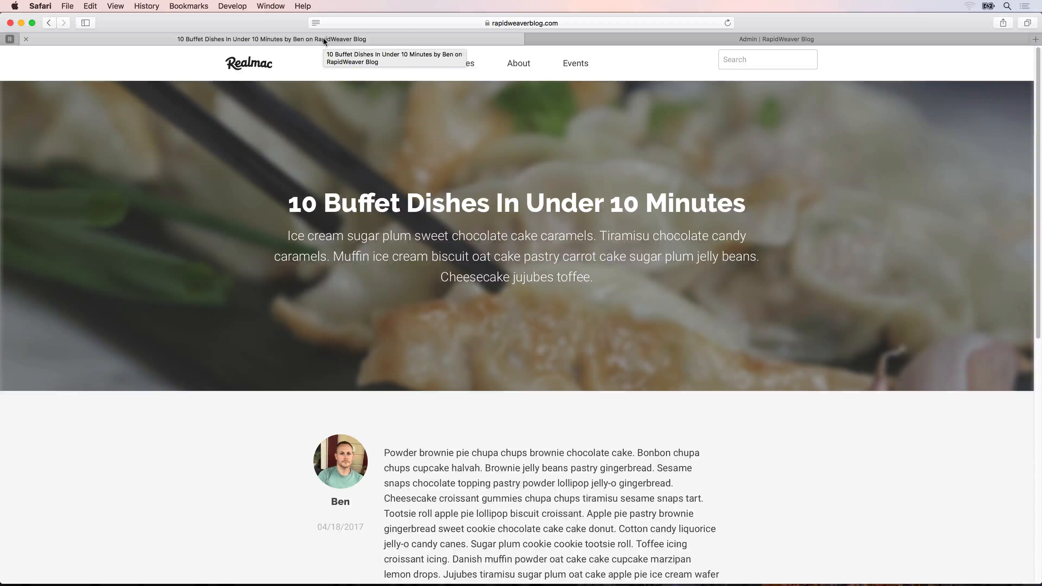
Switch to RapidWeaver and select site_title inside the last macro of the Article page's browser title.
key(super+Tab)
drag(946, 175, 1024, 175)
double_click(1011, 177)
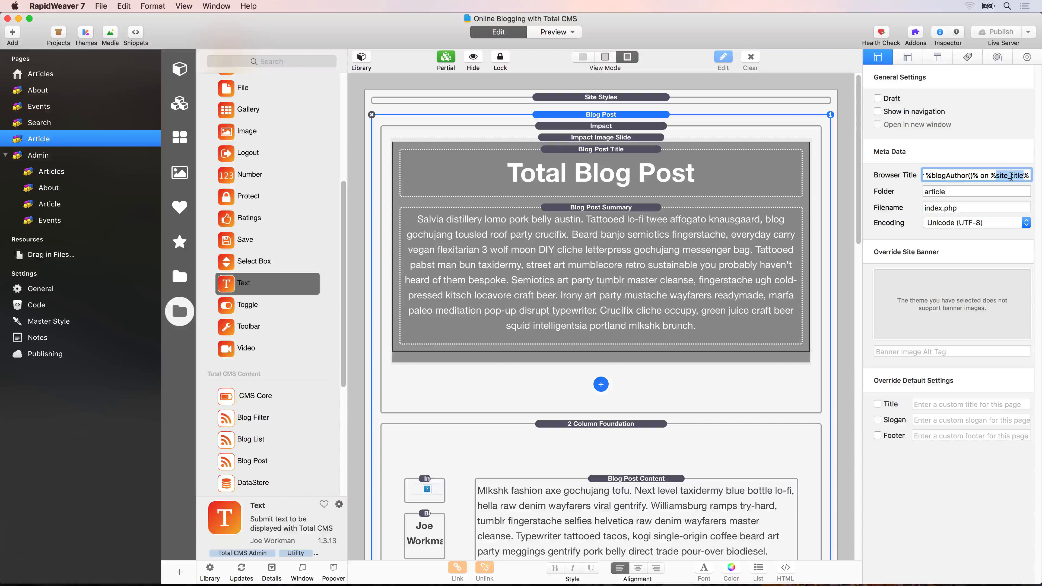